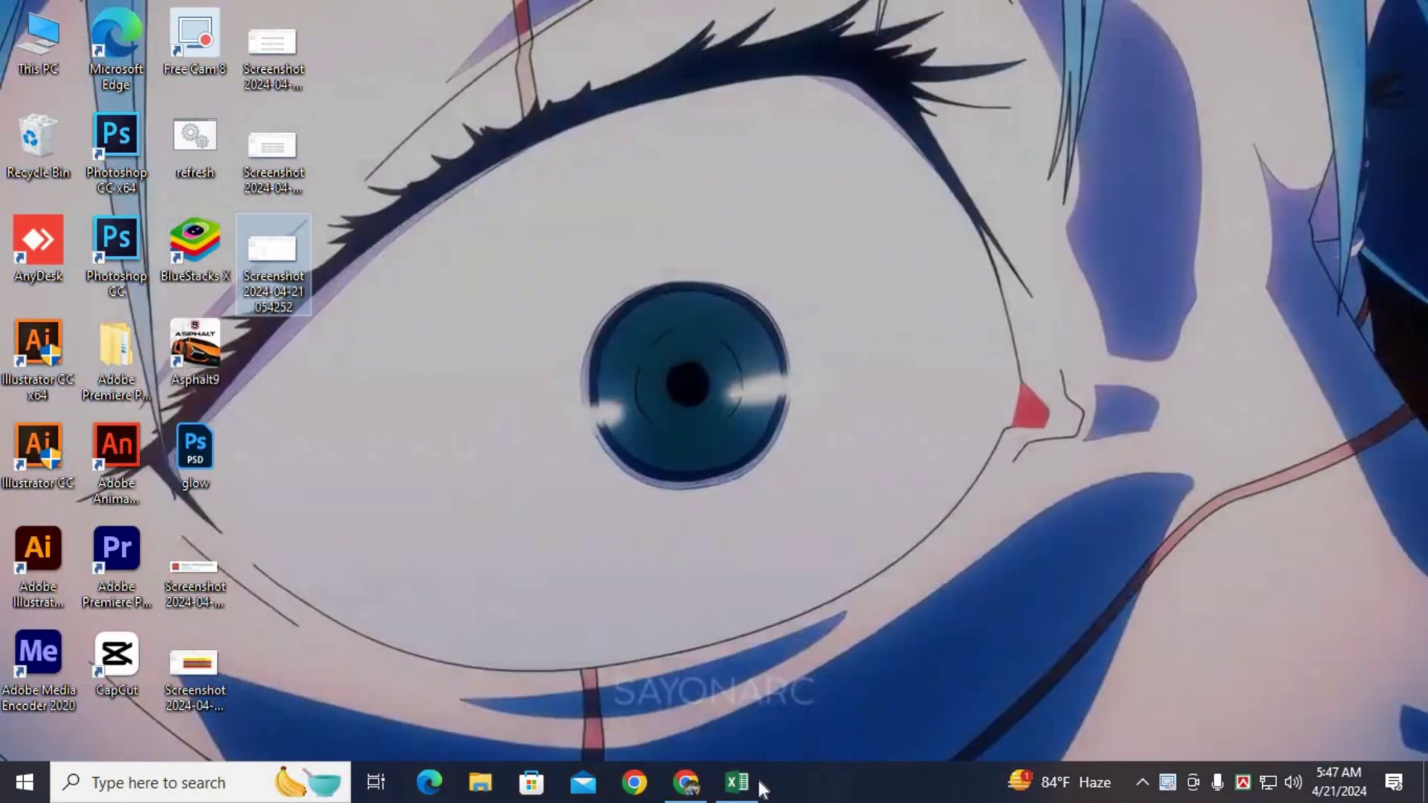
Launch Excel from the taskbar to get a blank Book1 workbook.
{"action": "left_click", "coordinate": [749, 783]}
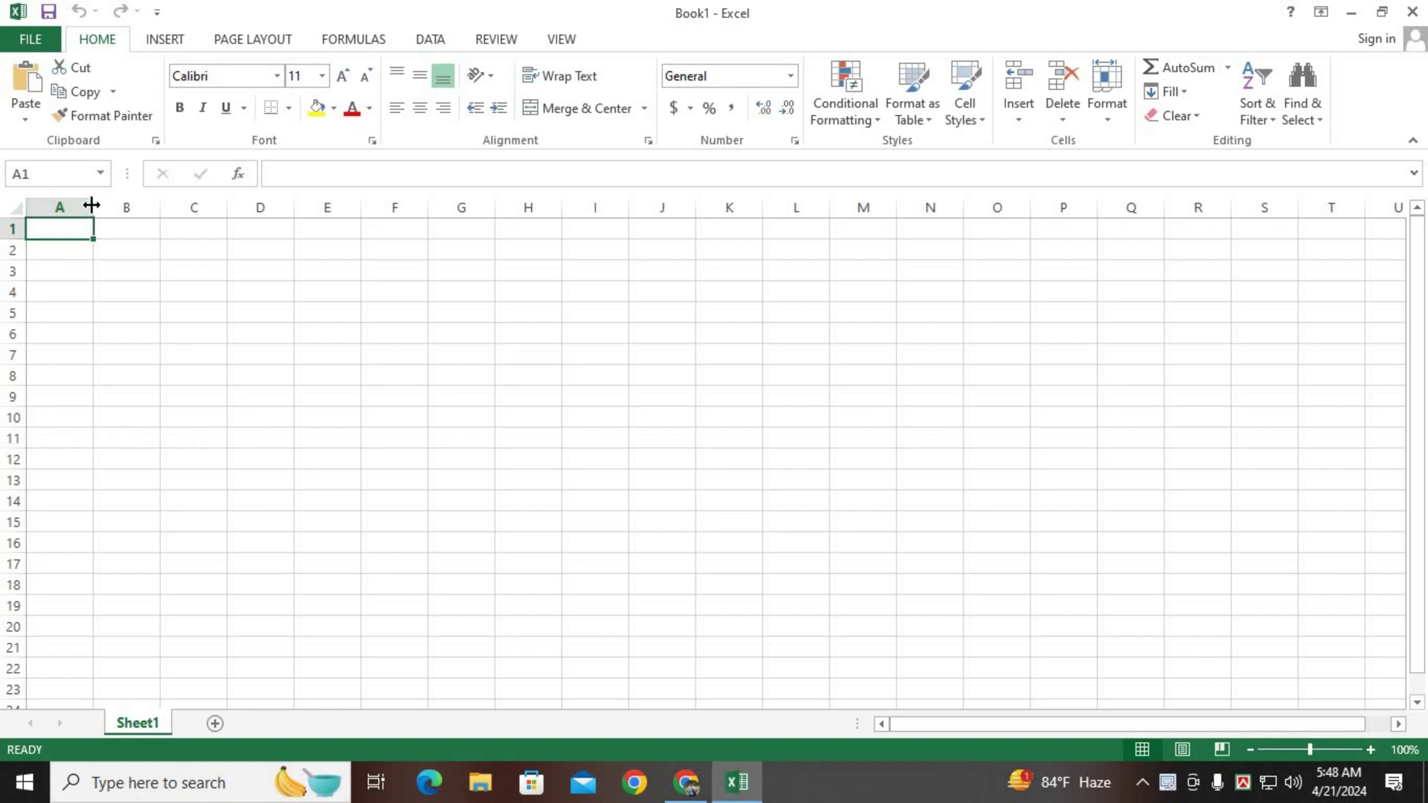
Enter the 'Employee ID' header in A1 and size column A to fit it.
{"action": "left_click_drag", "start_coordinate": [91, 205], "coordinate": [151, 207]}
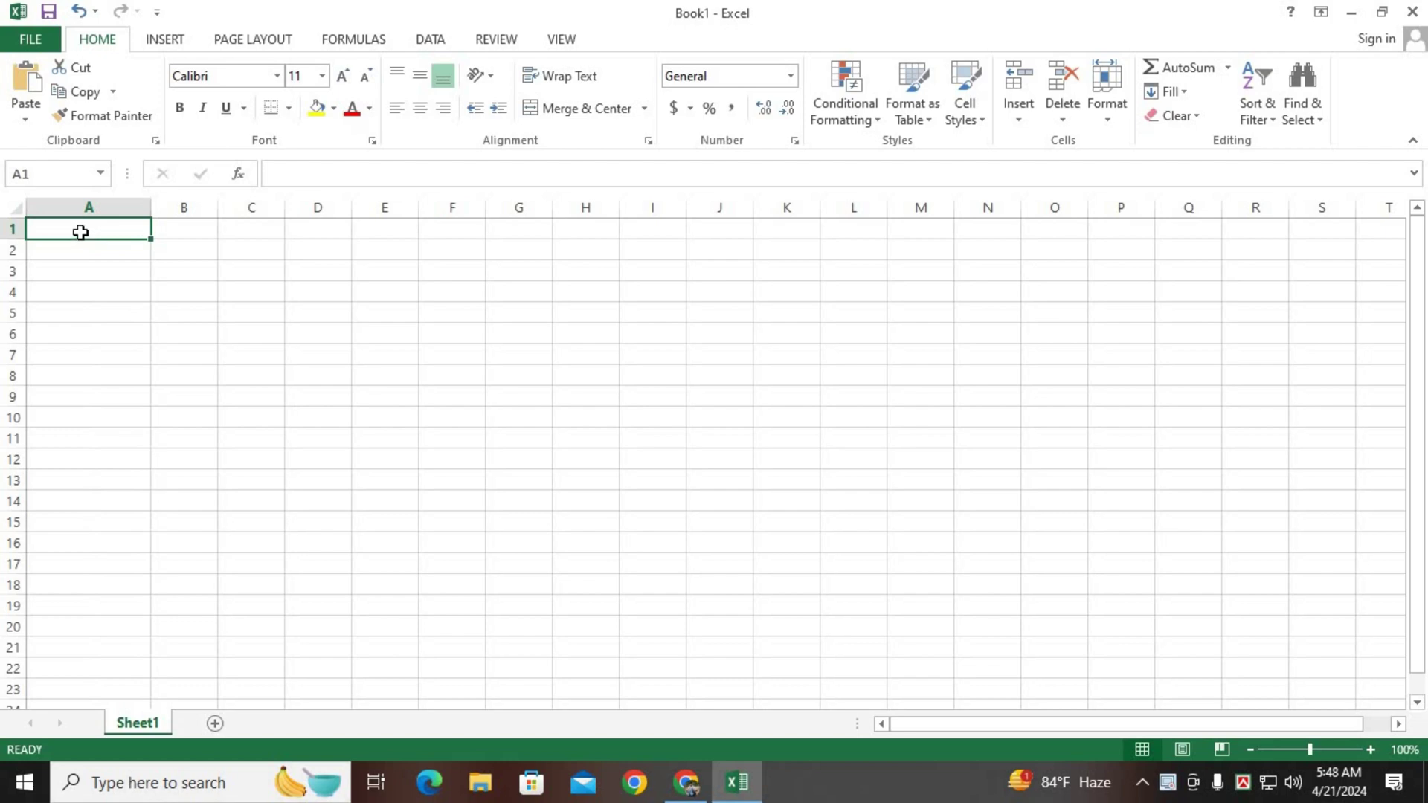
{"action": "type", "text": "Empl"}
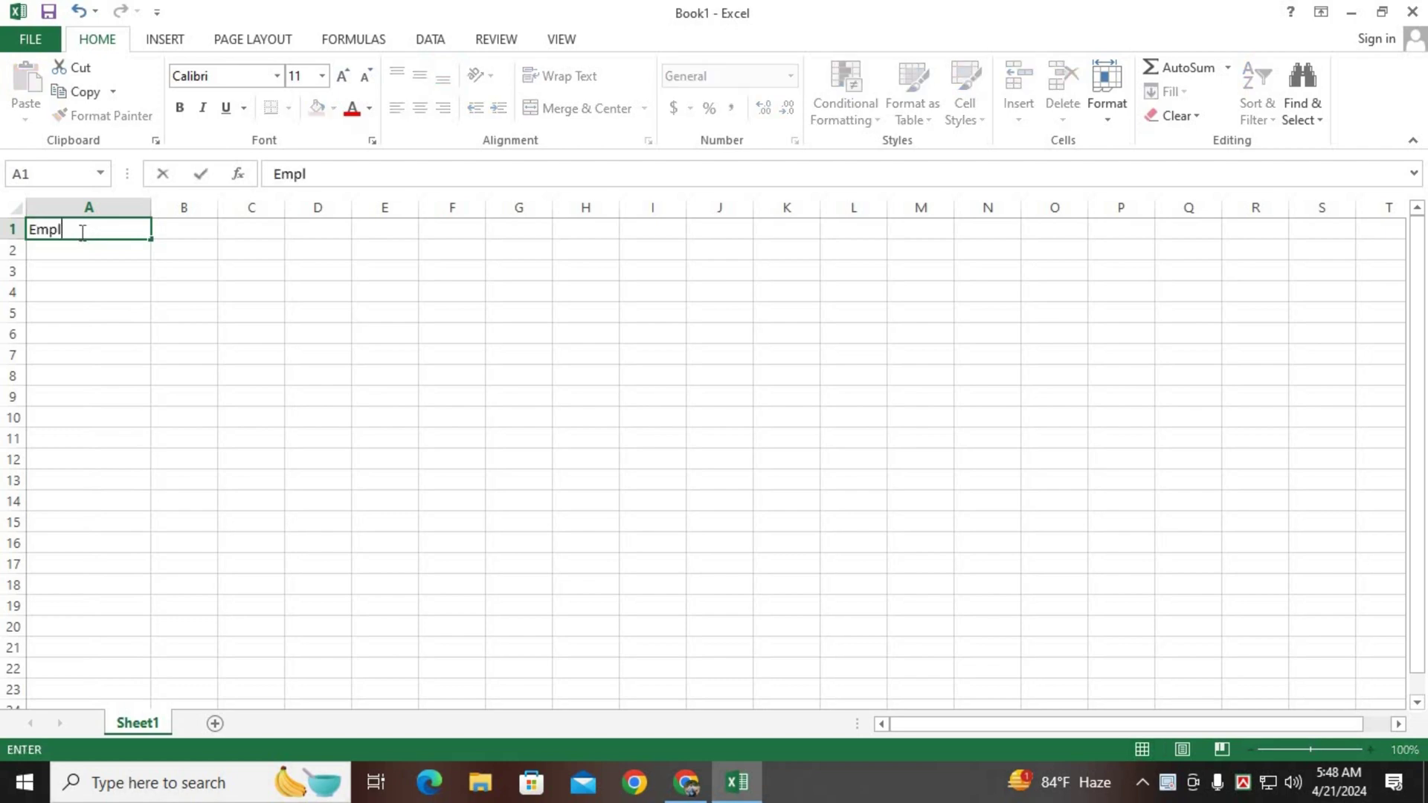
{"action": "type", "text": "oyee ID"}
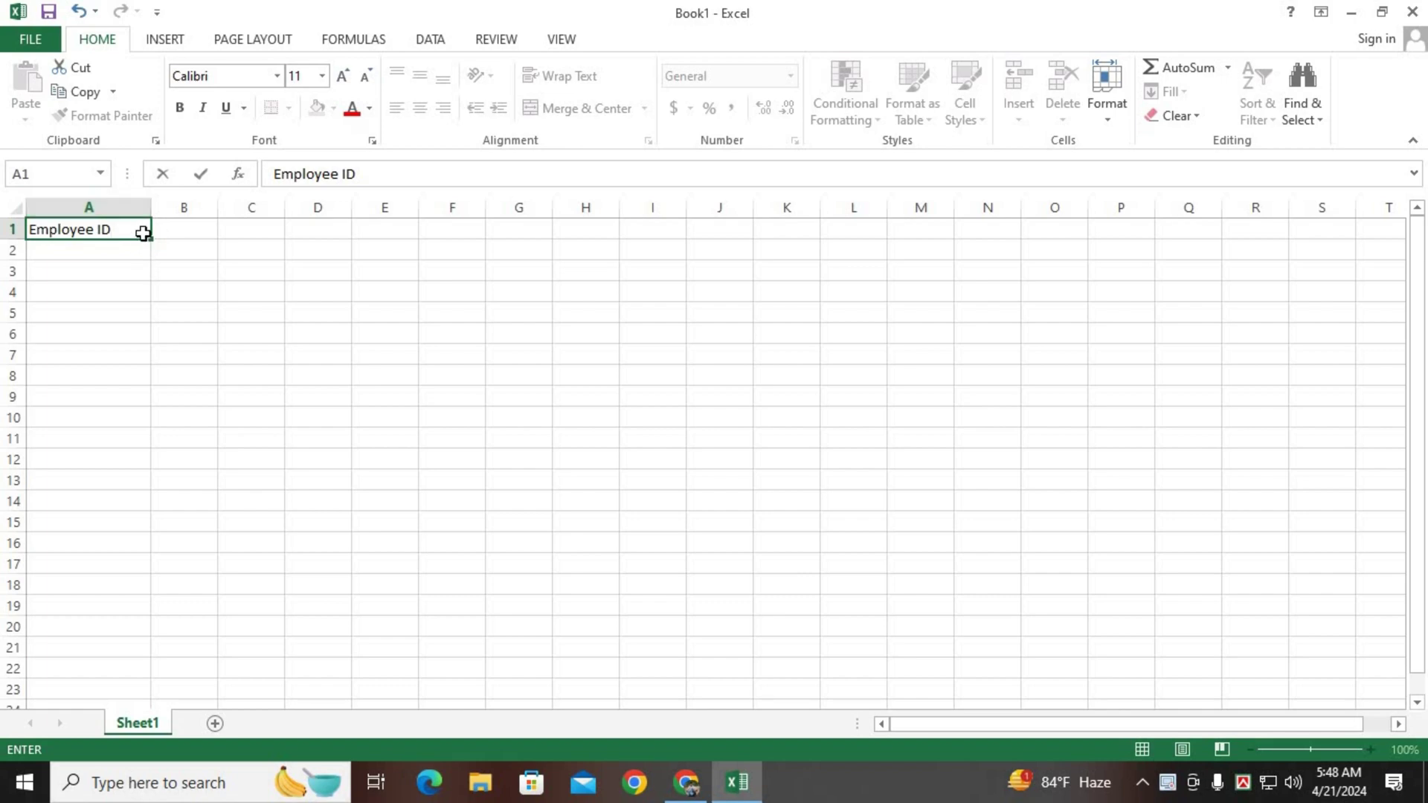
{"action": "key", "text": "Return"}
{"action": "left_click", "coordinate": [145, 209]}
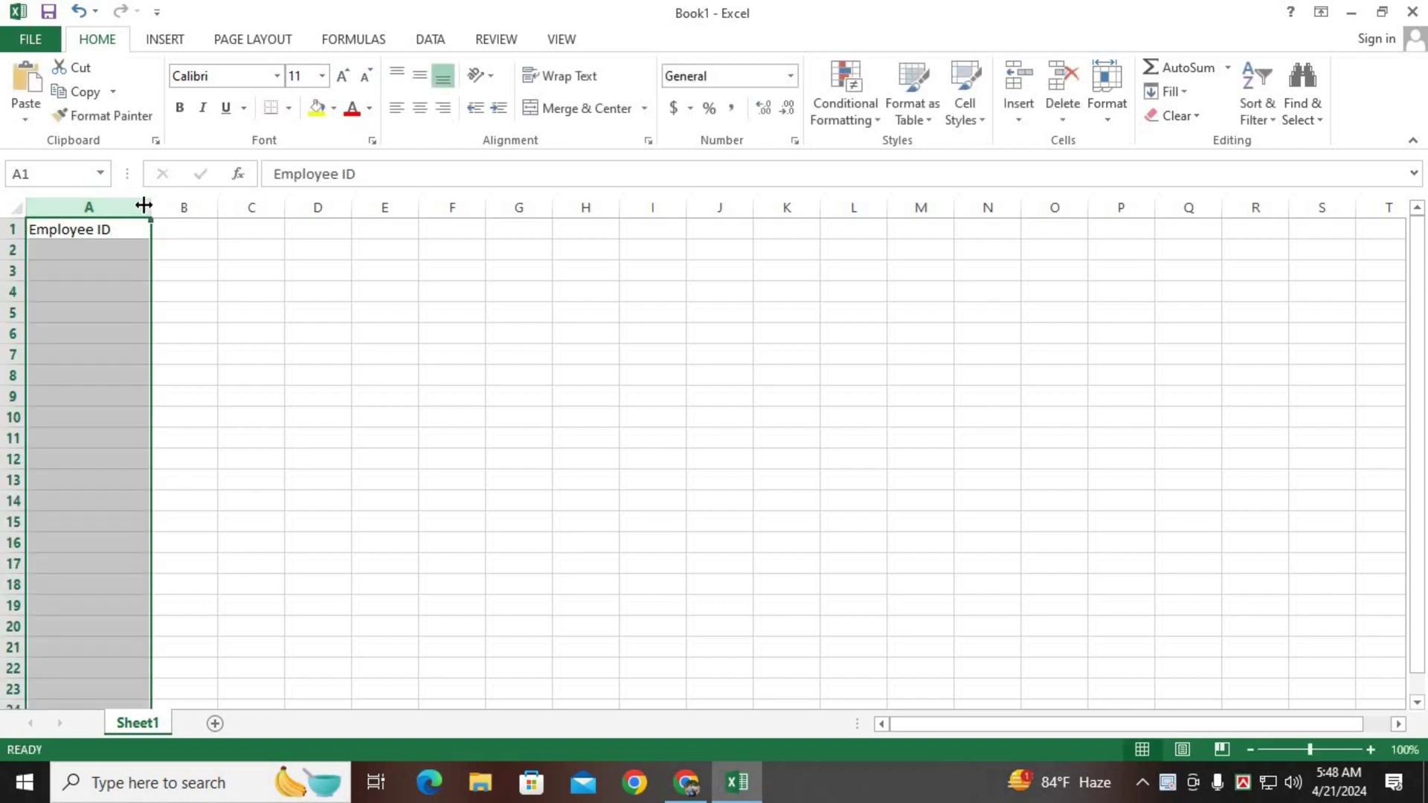
{"action": "left_click_drag", "start_coordinate": [143, 205], "coordinate": [122, 206]}
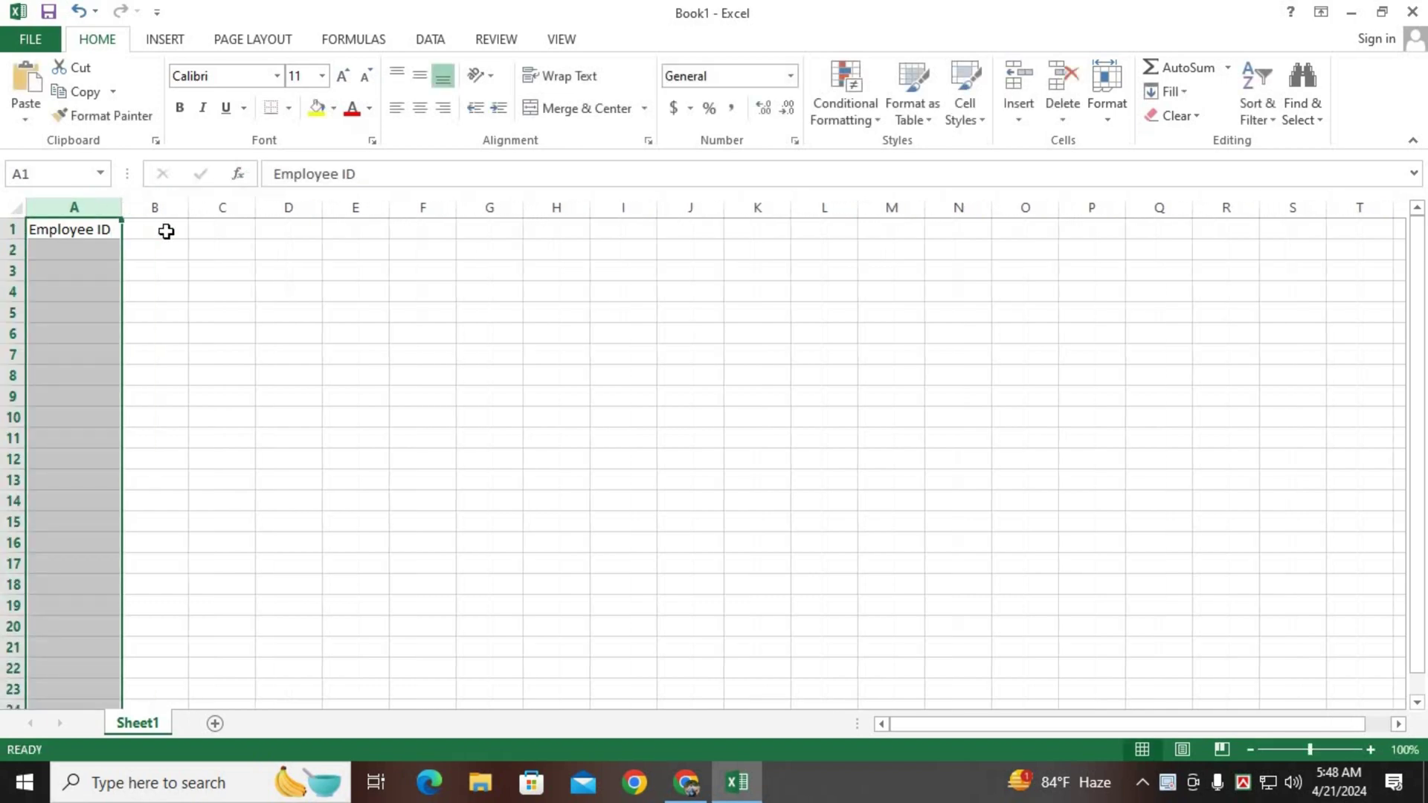
Widen column B, type the 'Name' header in B1, and select A1:B6.
{"action": "left_click", "coordinate": [166, 231]}
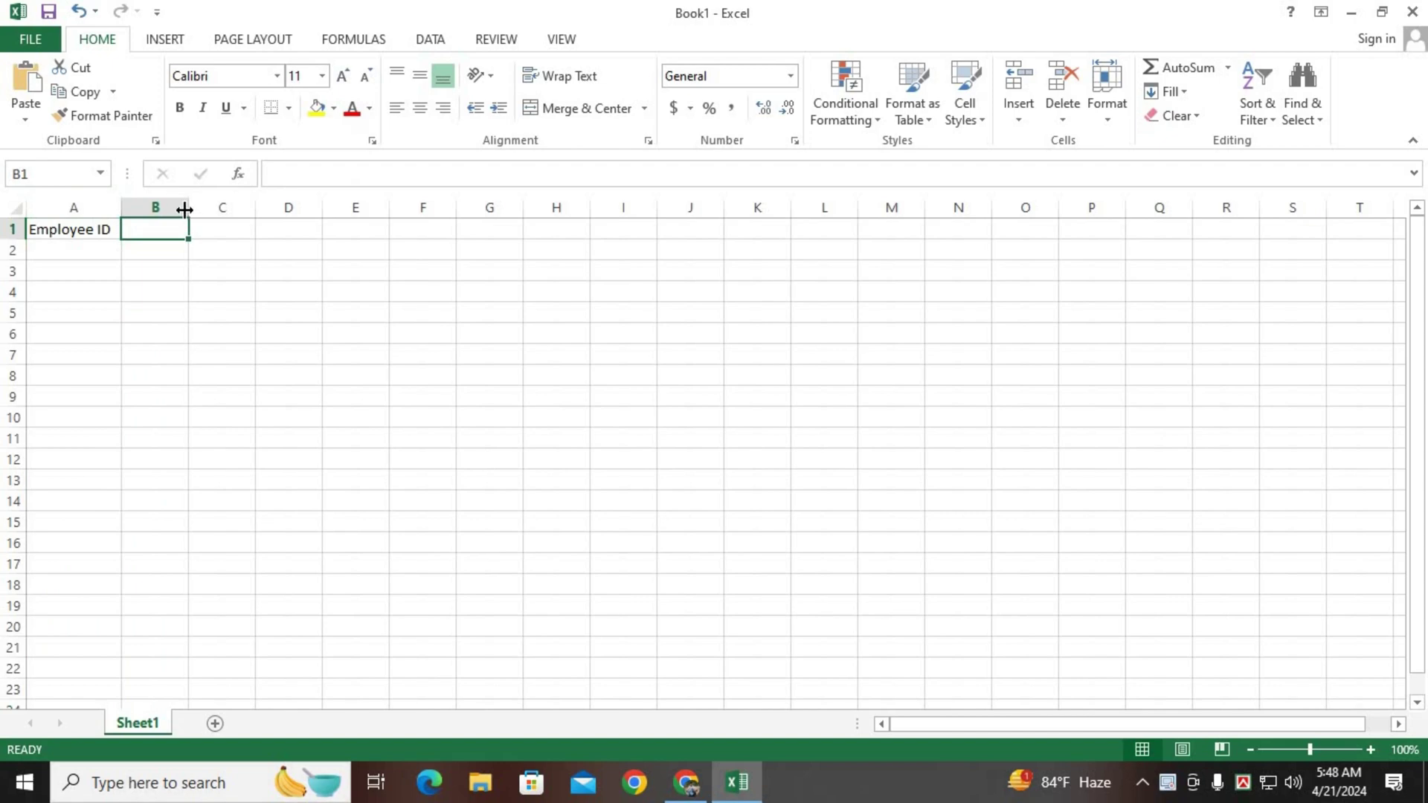
{"action": "left_click_drag", "start_coordinate": [184, 210], "coordinate": [252, 207]}
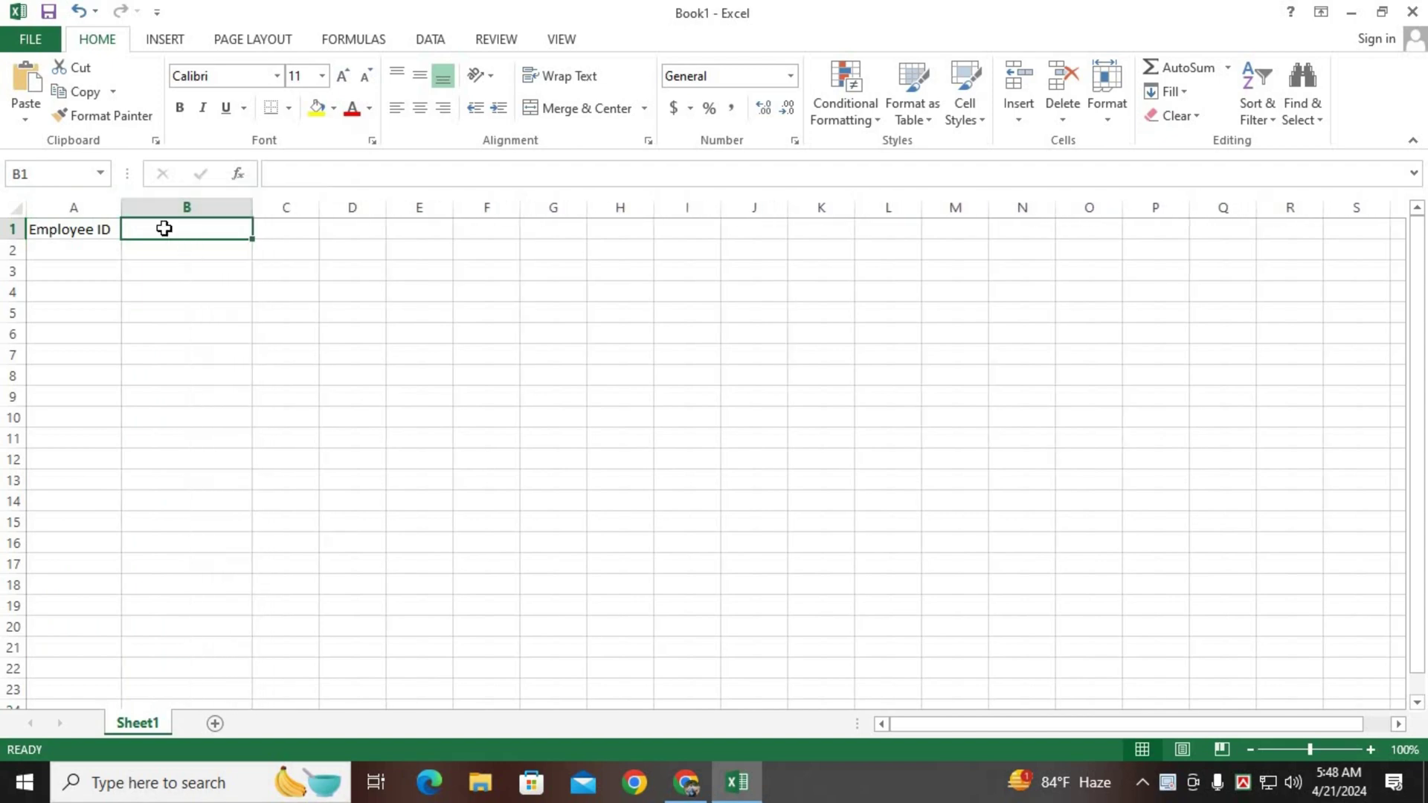
{"action": "left_click", "coordinate": [176, 272]}
{"action": "left_click", "coordinate": [160, 226]}
{"action": "type", "text": "N"}
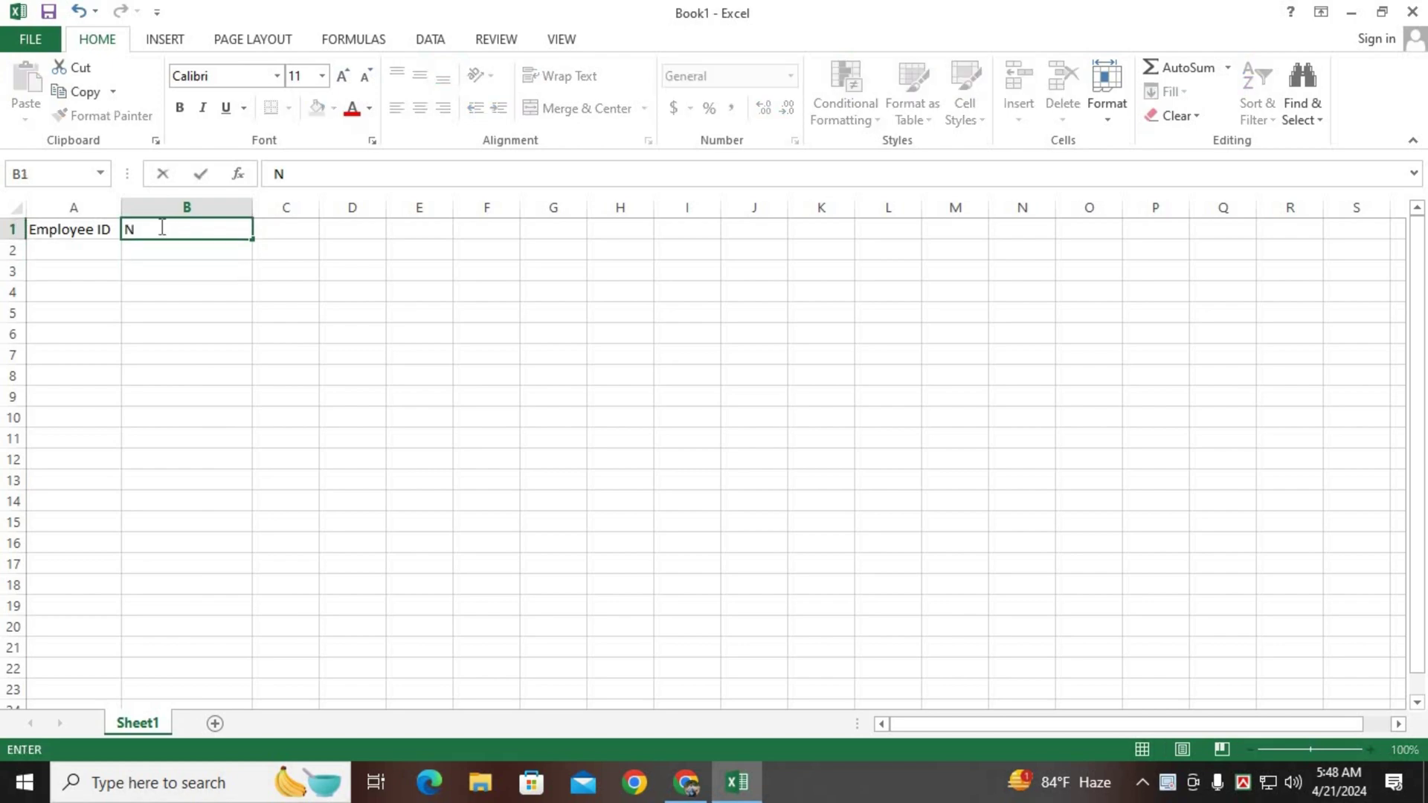
{"action": "type", "text": "ame"}
{"action": "left_click_drag", "start_coordinate": [79, 233], "coordinate": [195, 343]}
Apply All Borders to the A1:B6 table.
{"action": "left_click", "coordinate": [289, 110]}
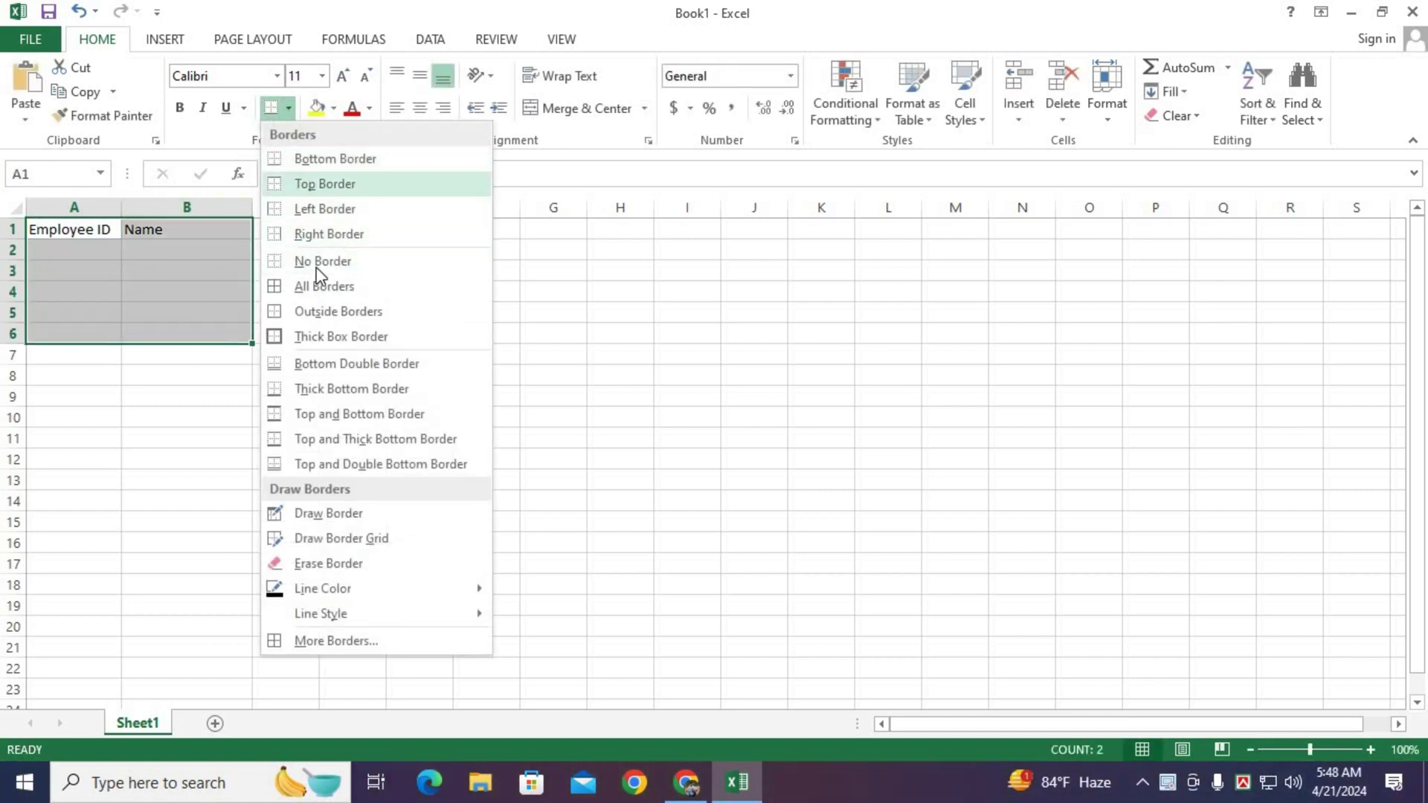
{"action": "left_click", "coordinate": [312, 290]}
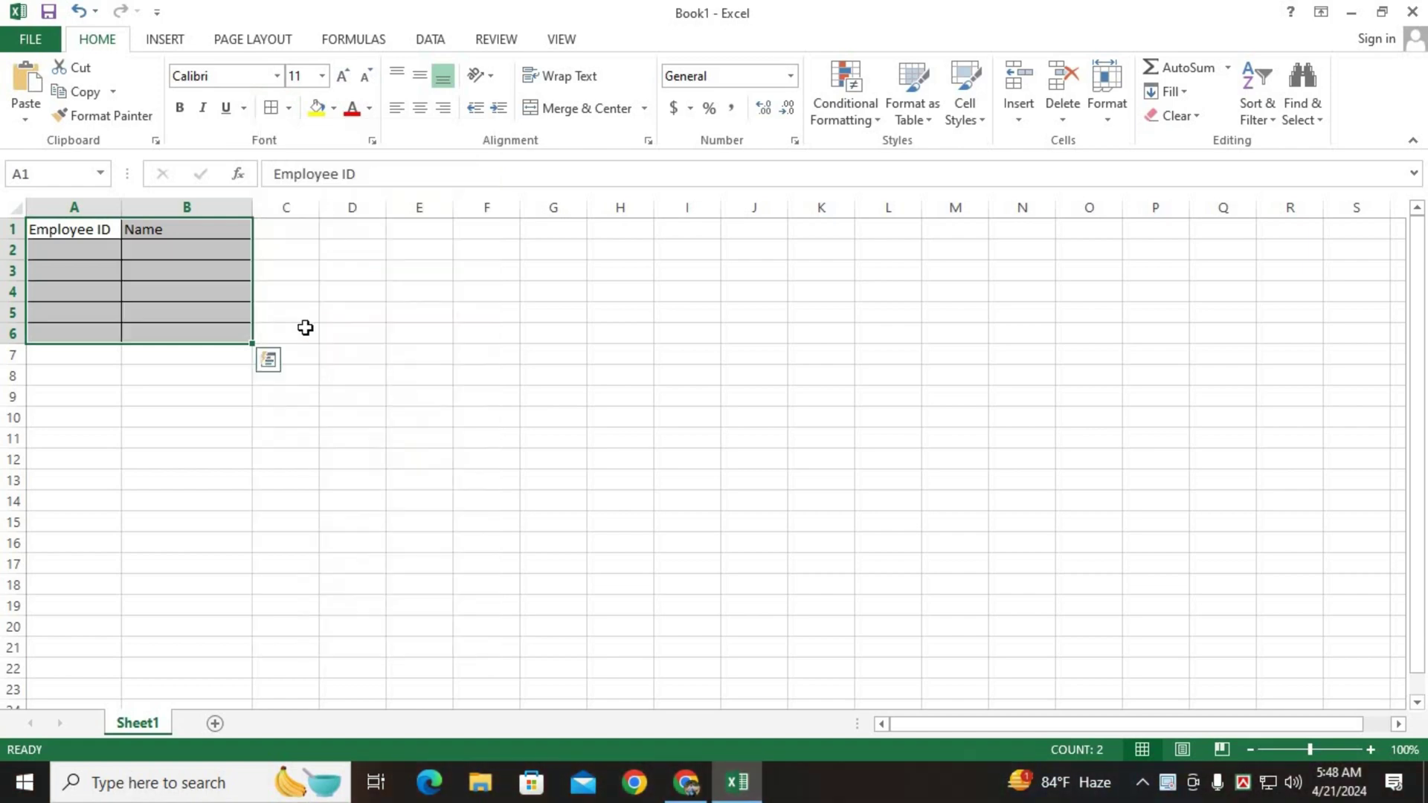
{"action": "left_click", "coordinate": [306, 328]}
{"action": "left_click_drag", "start_coordinate": [75, 229], "coordinate": [170, 225]}
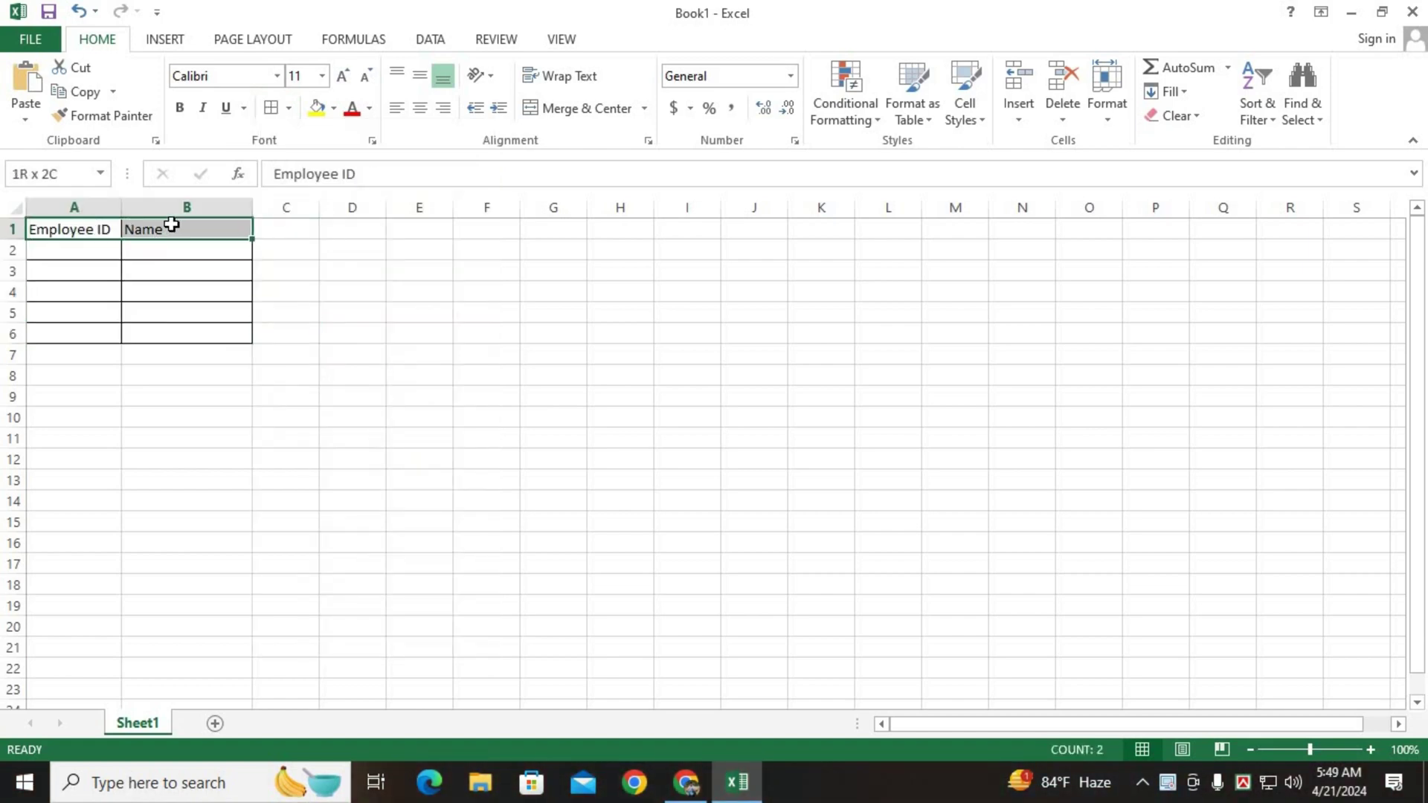
Enter Employee IDs 1001, 1002, 1003, 1004 and 1005 in A2:A6.
{"action": "left_click", "coordinate": [103, 250]}
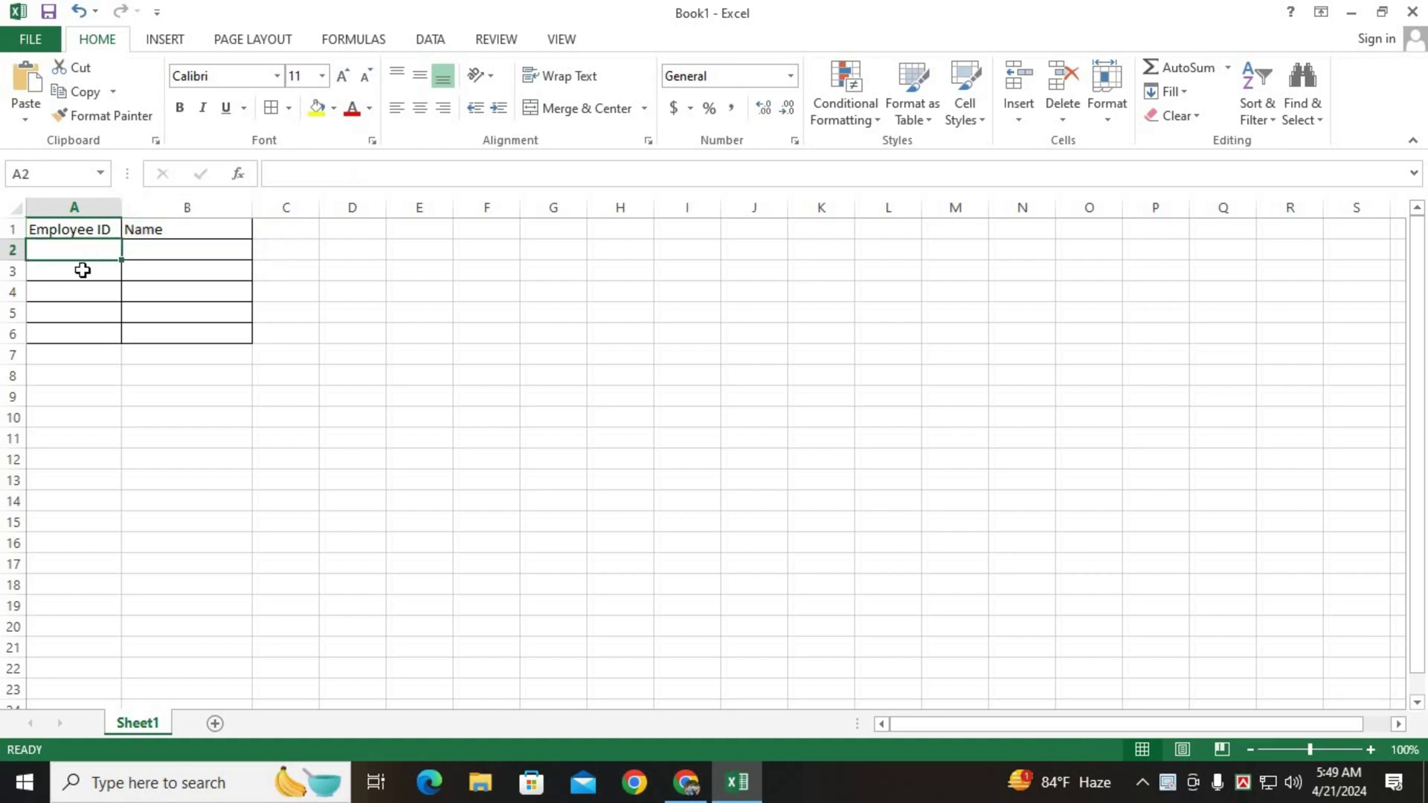
{"action": "type", "text": "1001"}
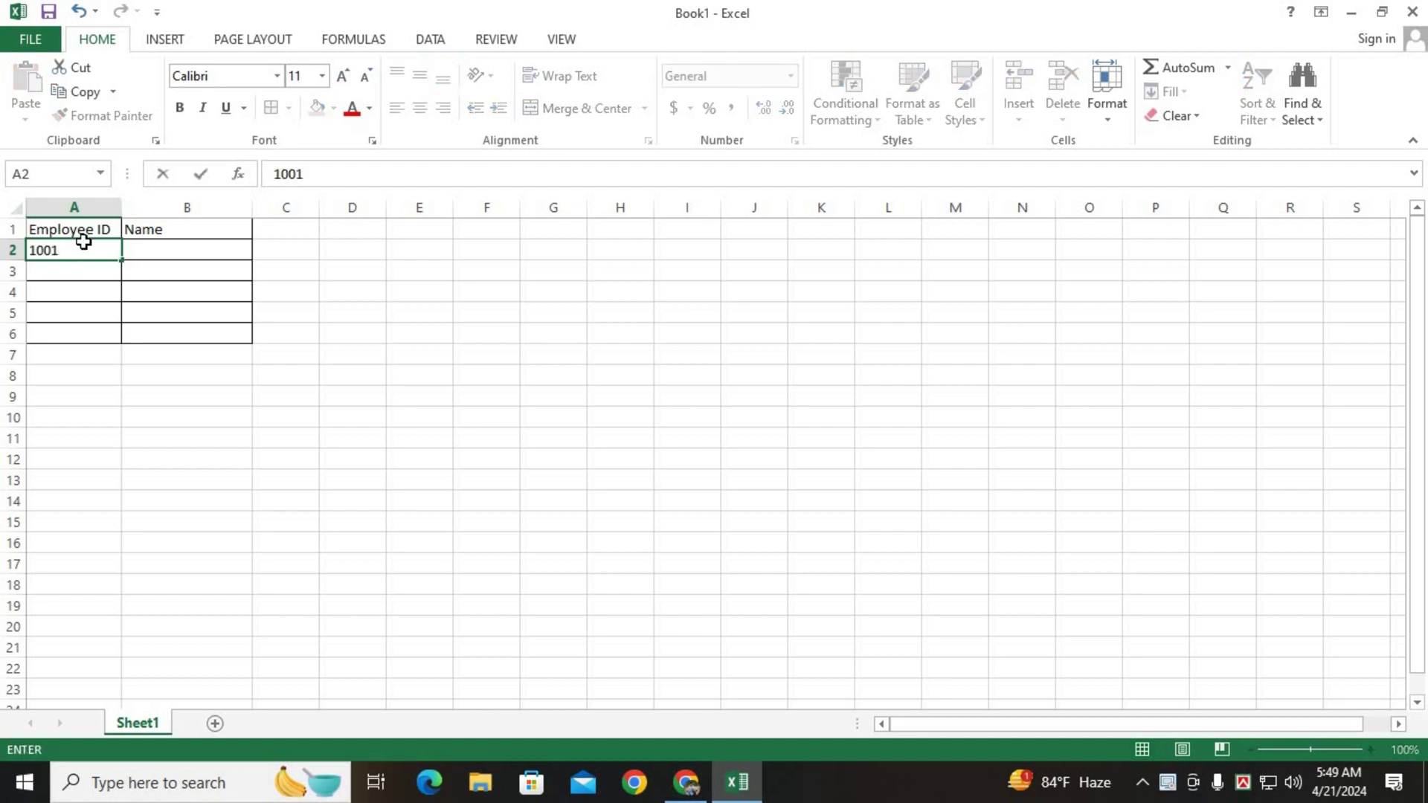
{"action": "key", "text": "Return"}
{"action": "type", "text": "100"}
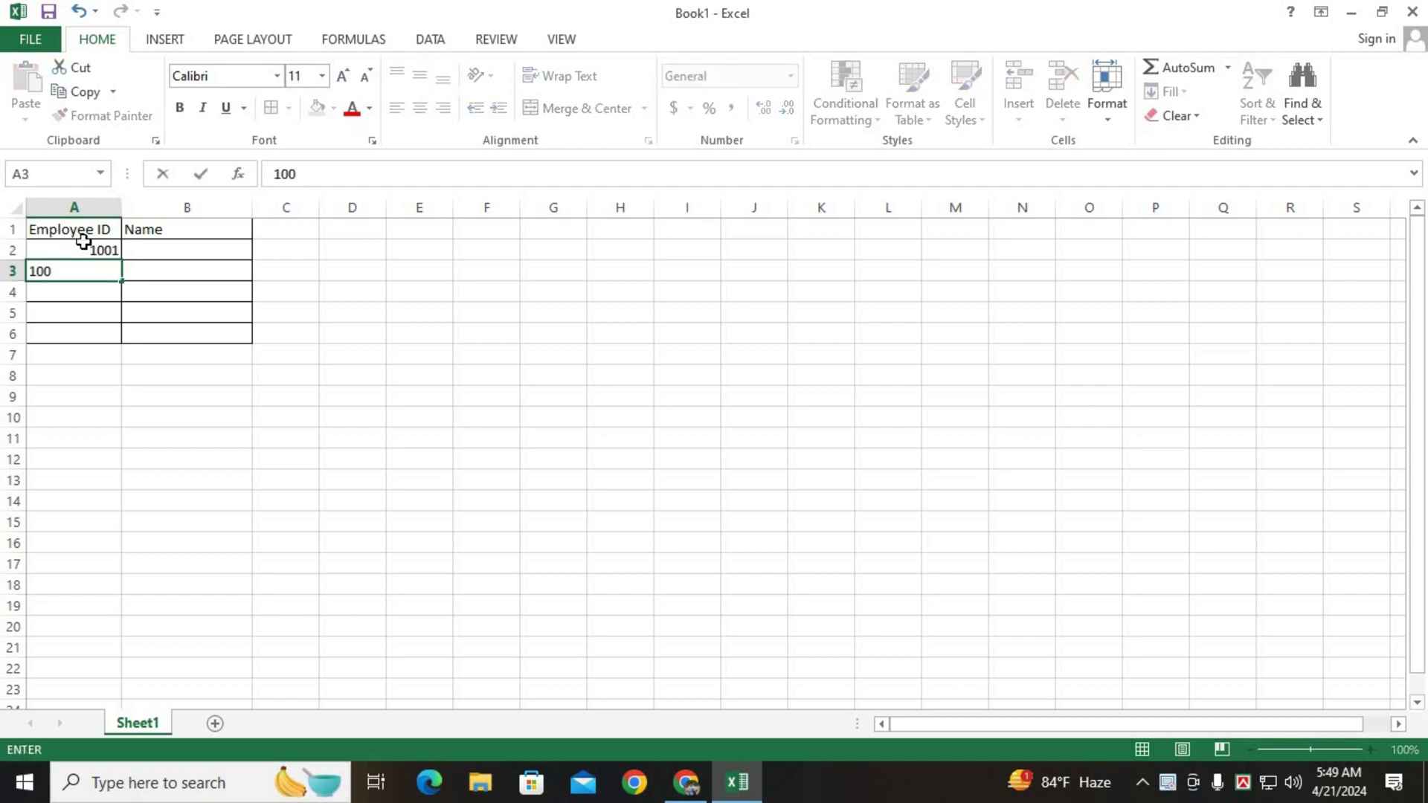
{"action": "type", "text": "2"}
{"action": "key", "text": "Return"}
{"action": "type", "text": "1003"}
{"action": "key", "text": "Return"}
{"action": "type", "text": "1004"}
{"action": "key", "text": "Return"}
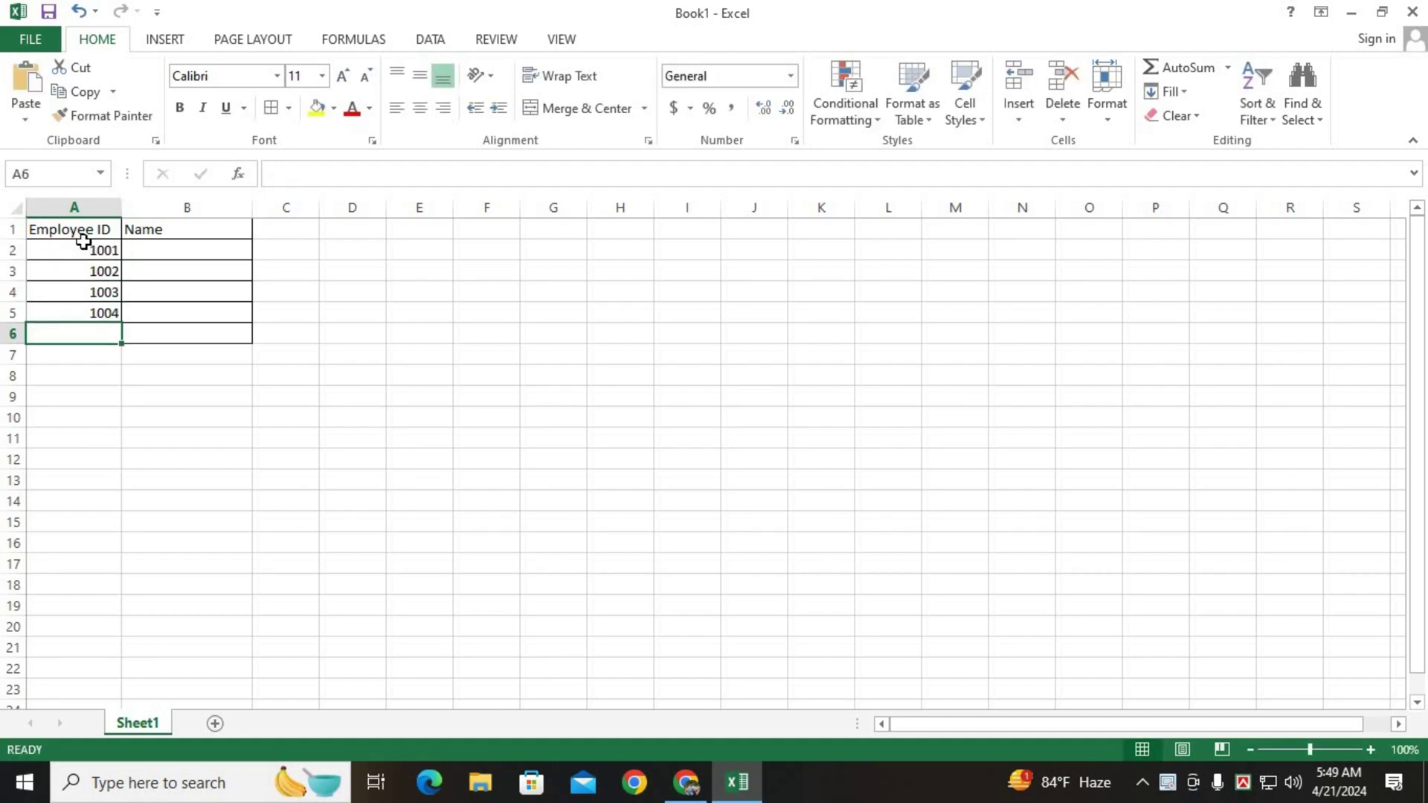
{"action": "type", "text": "1005"}
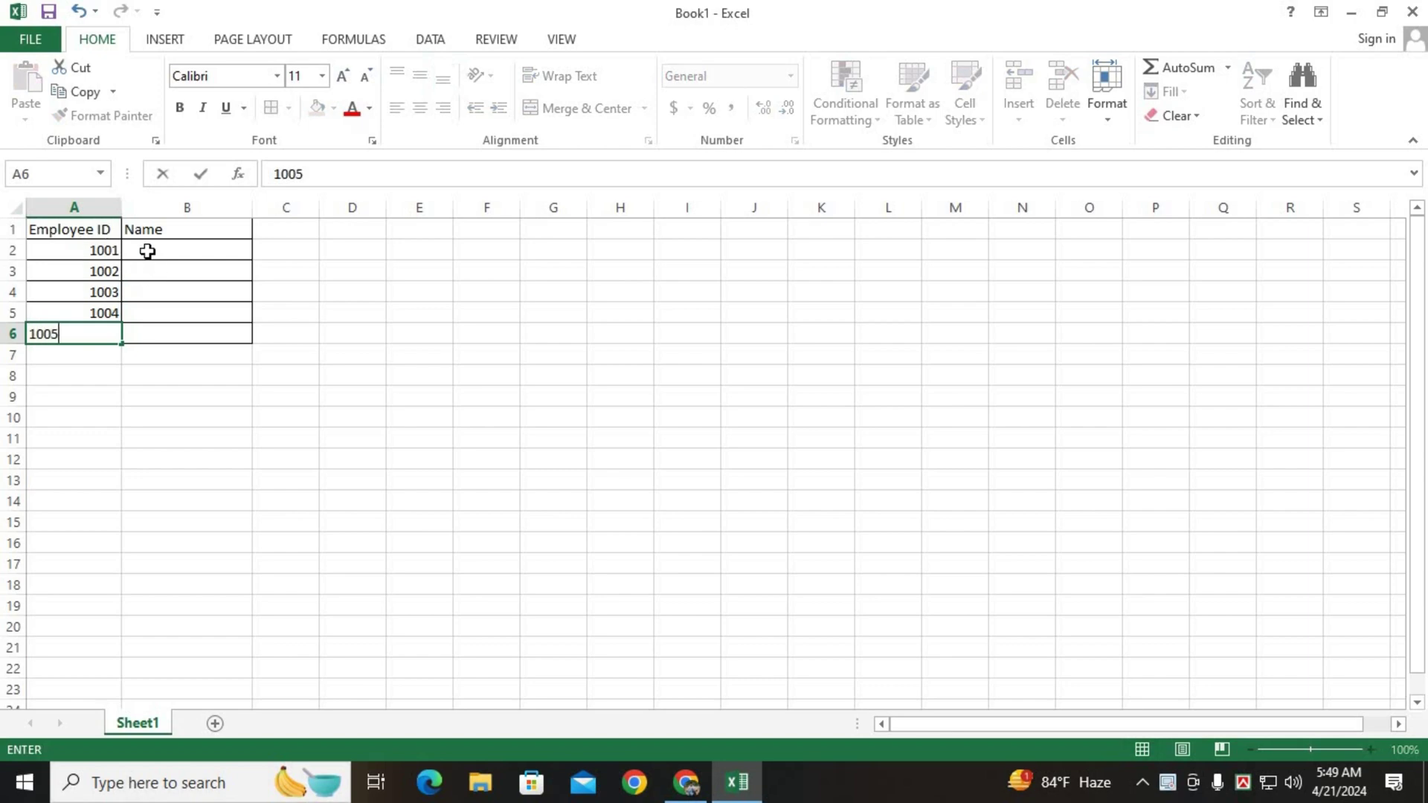
{"action": "left_click", "coordinate": [147, 252]}
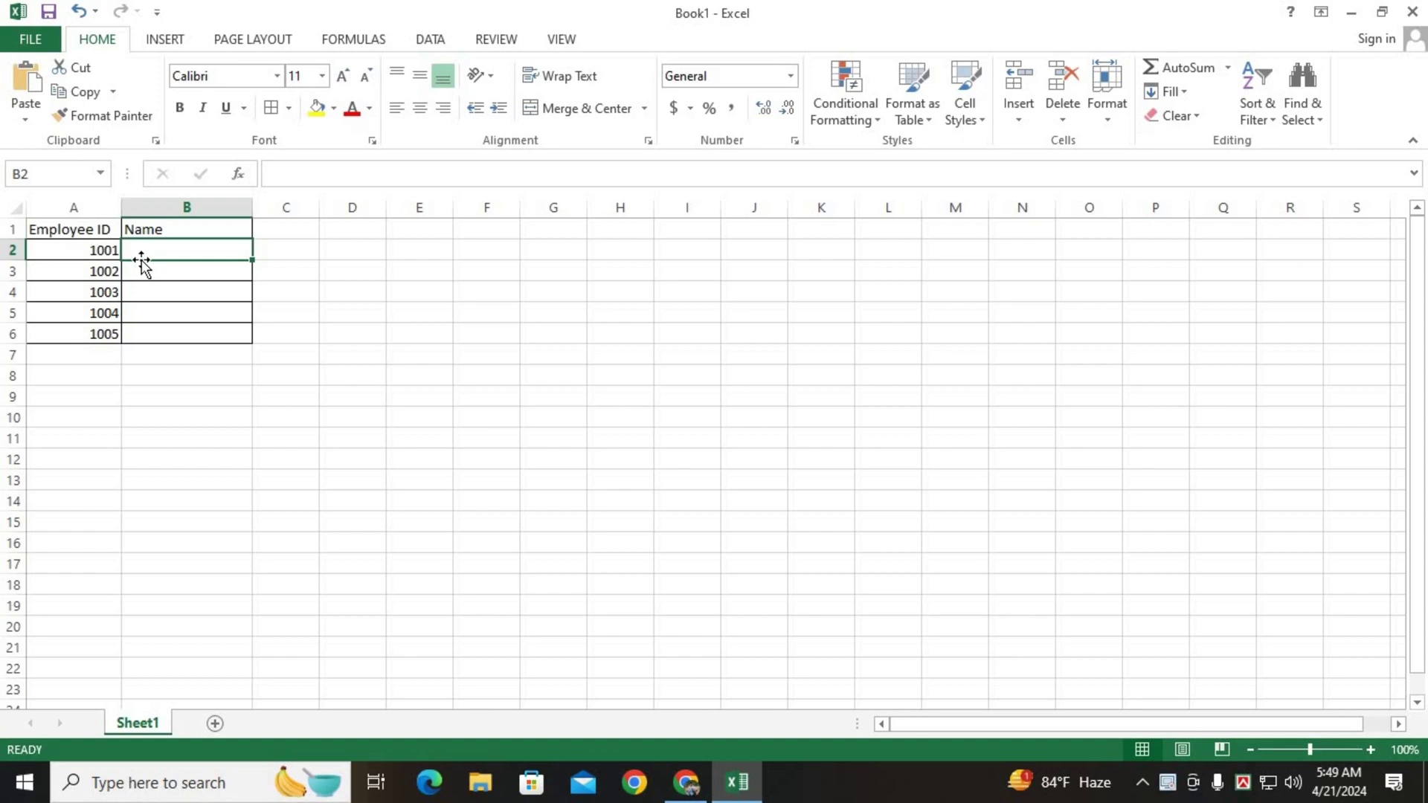
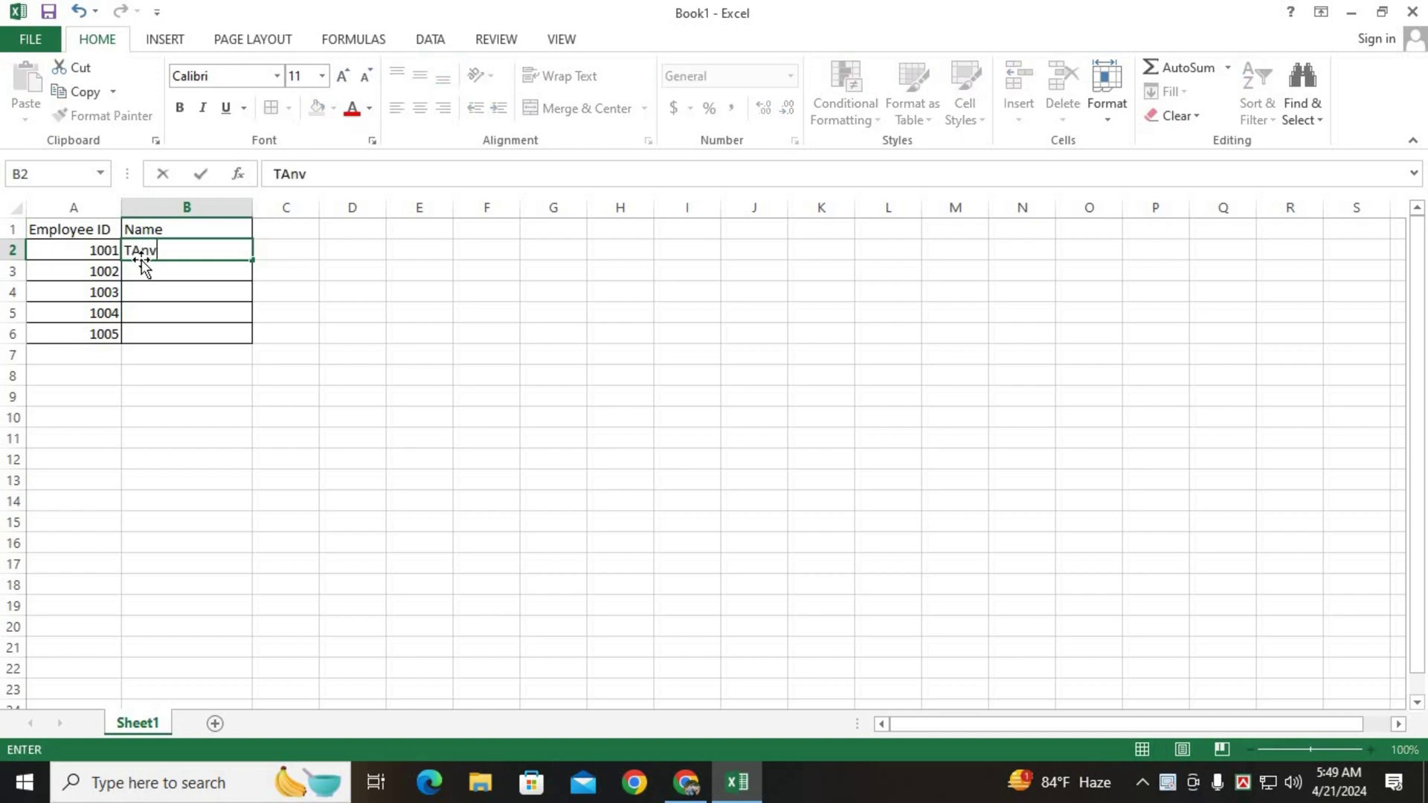
Enter the five employees' names in B2:B6 beside IDs 1001–1005.
{"action": "key", "text": "Return"}
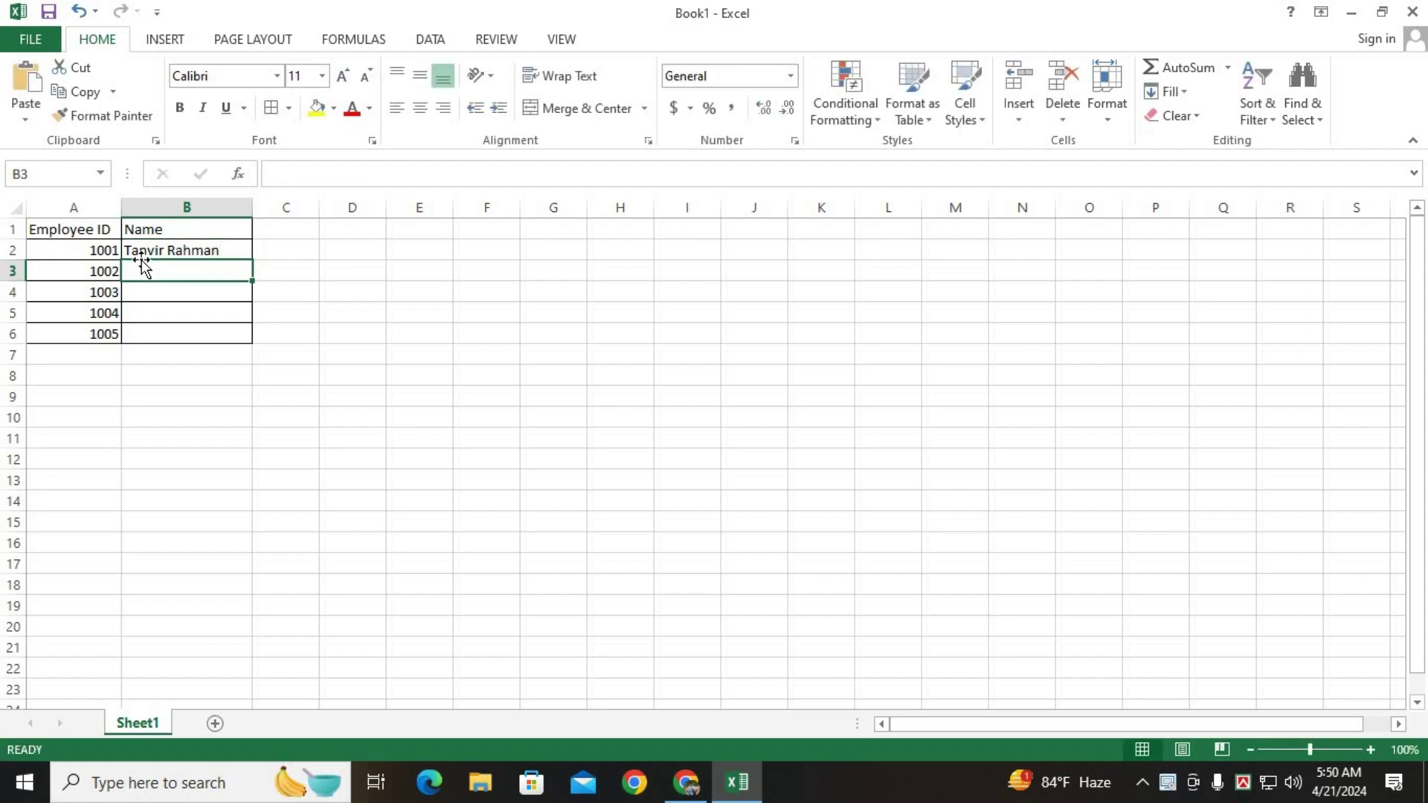
{"action": "type", "text": "Emam"}
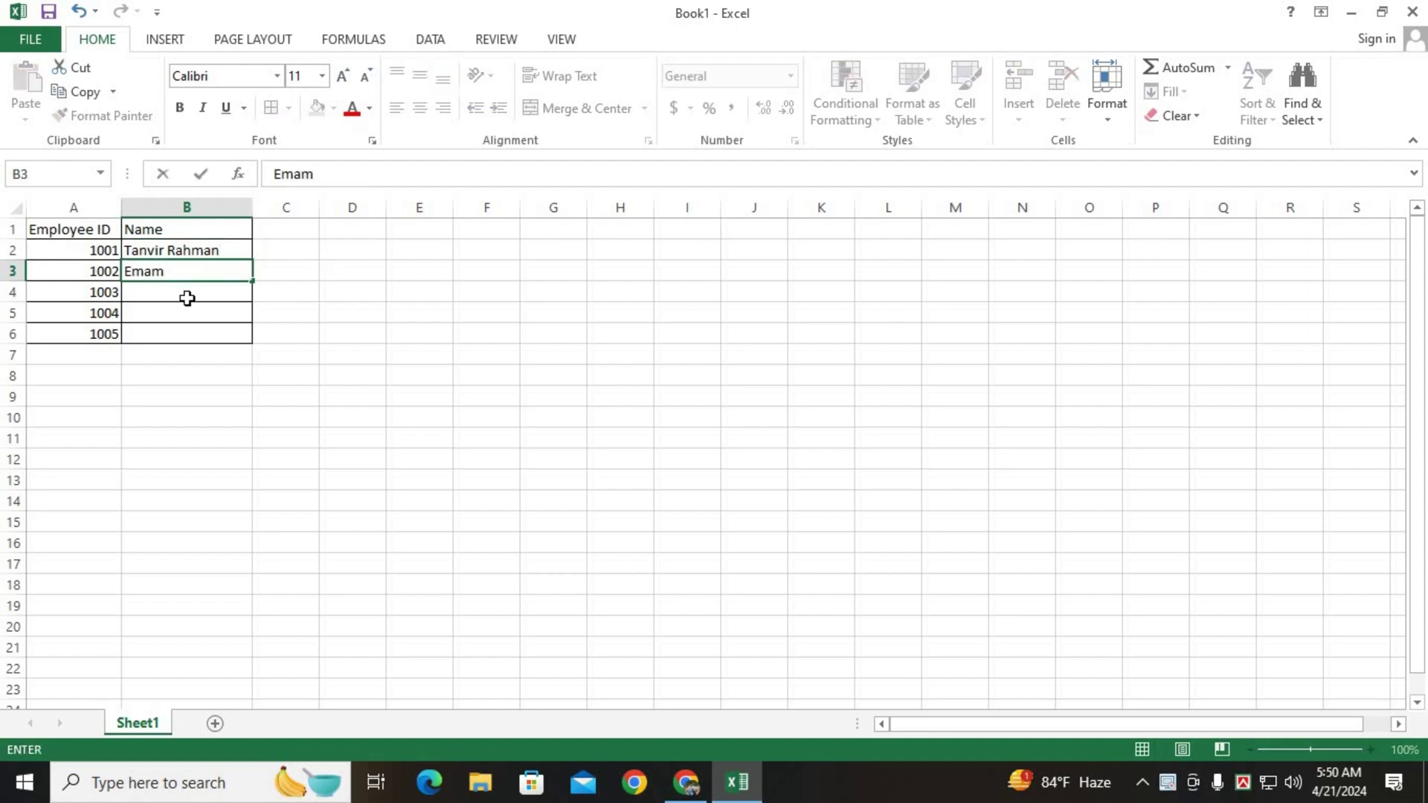
{"action": "left_click", "coordinate": [186, 297]}
{"action": "type", "text": "Manna"}
{"action": "key", "text": "Return"}
{"action": "type", "text": "Meh"}
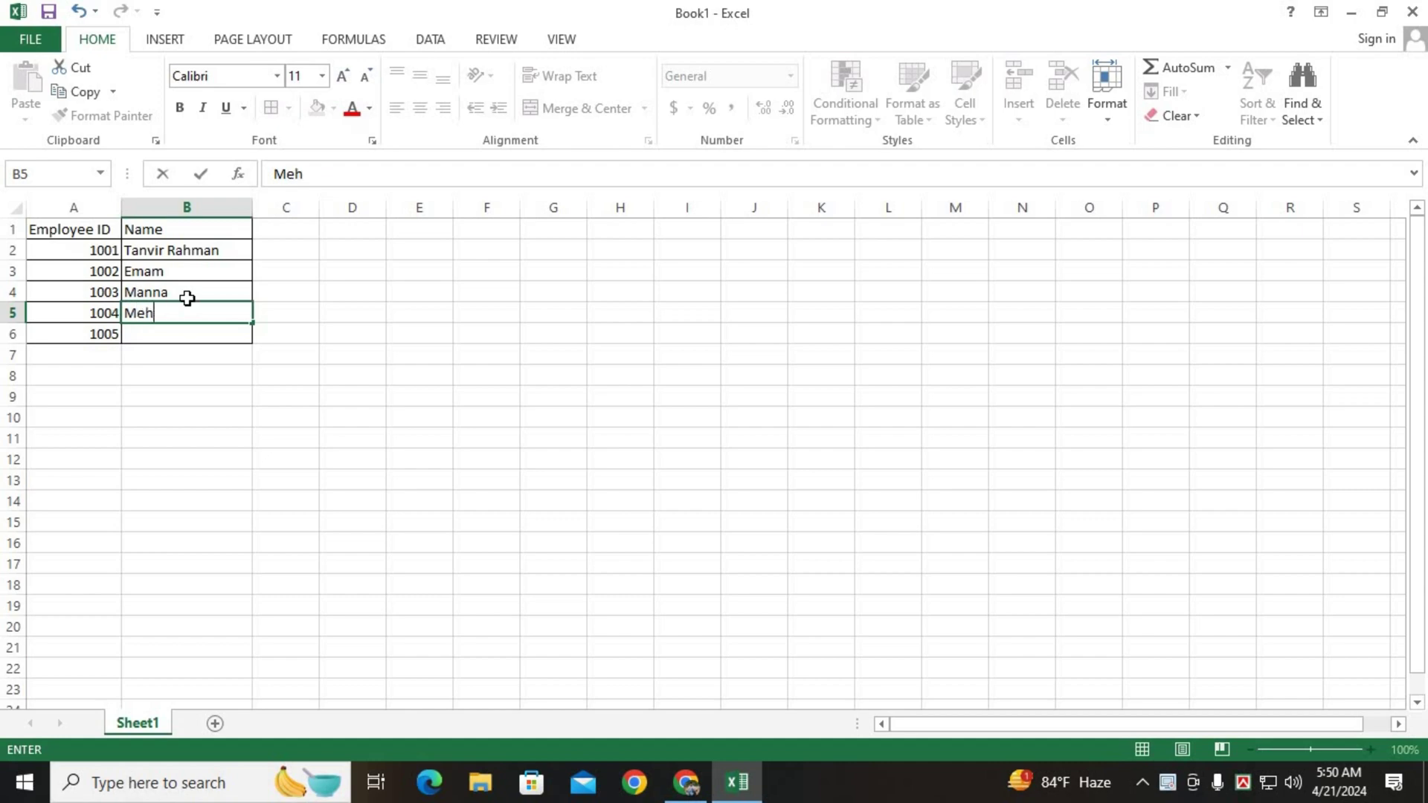
{"action": "type", "text": "edi"}
{"action": "key", "text": "Return"}
{"action": "type", "text": "z"}
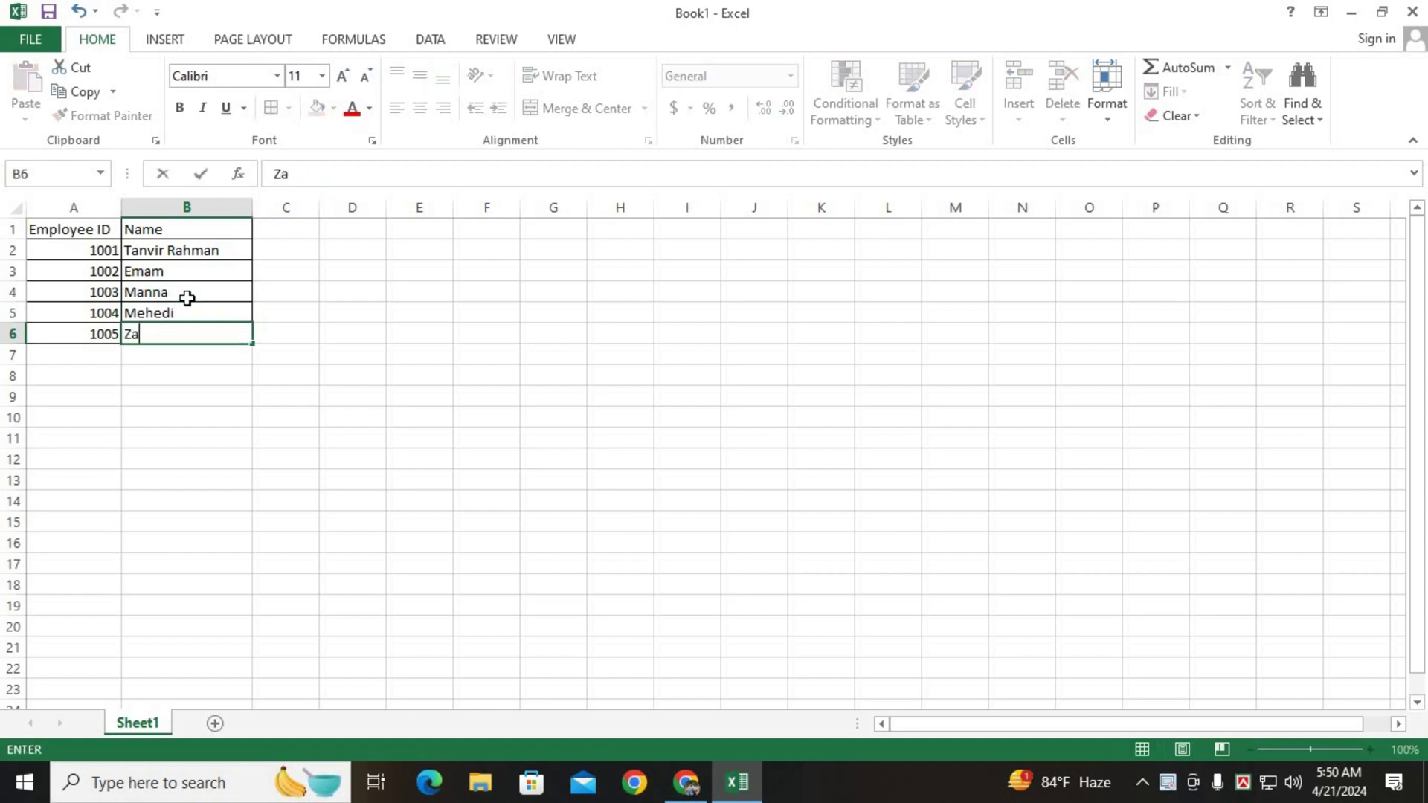
{"action": "type", "text": "ara"}
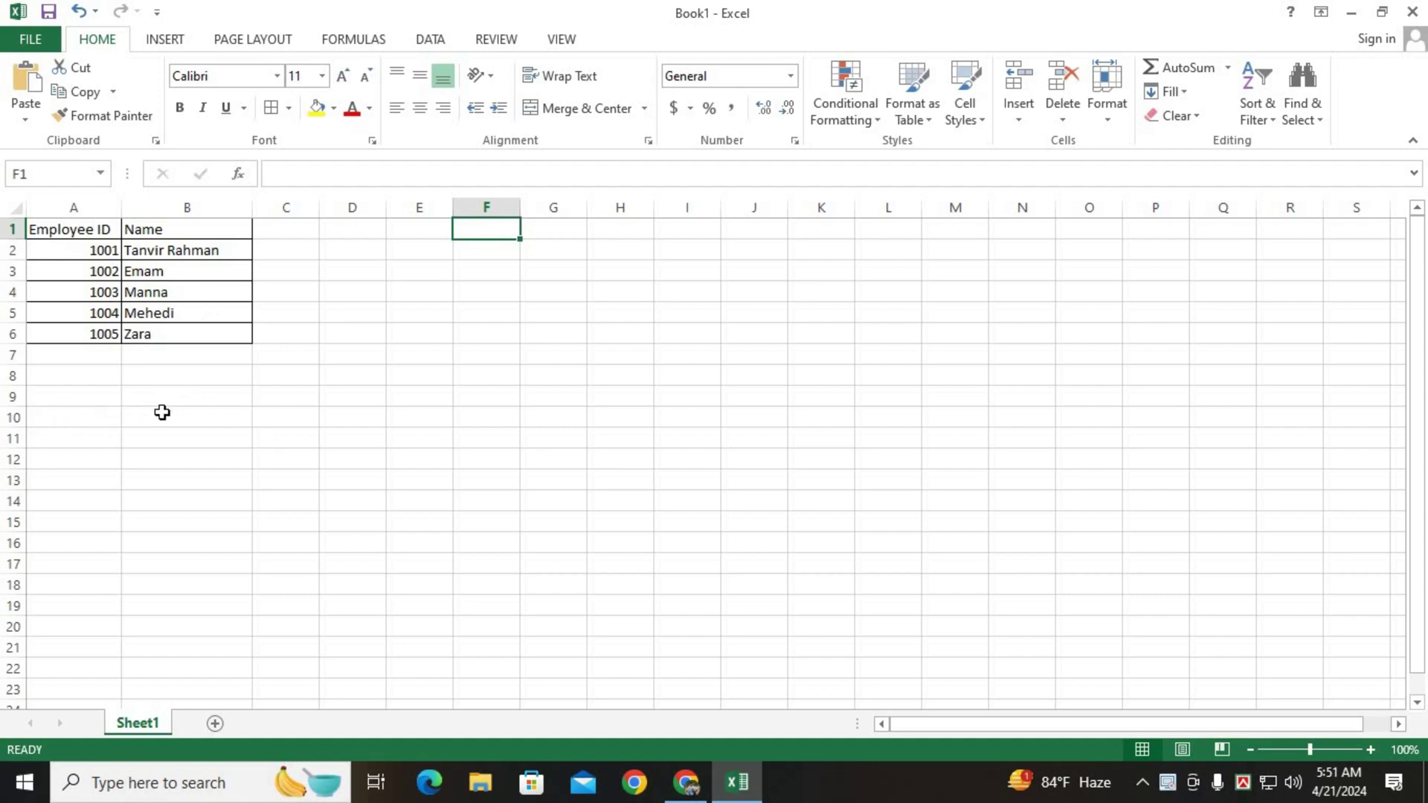
Type the 'Name' header in B10 to start the second table.
{"action": "left_click", "coordinate": [157, 404]}
{"action": "left_click", "coordinate": [164, 417]}
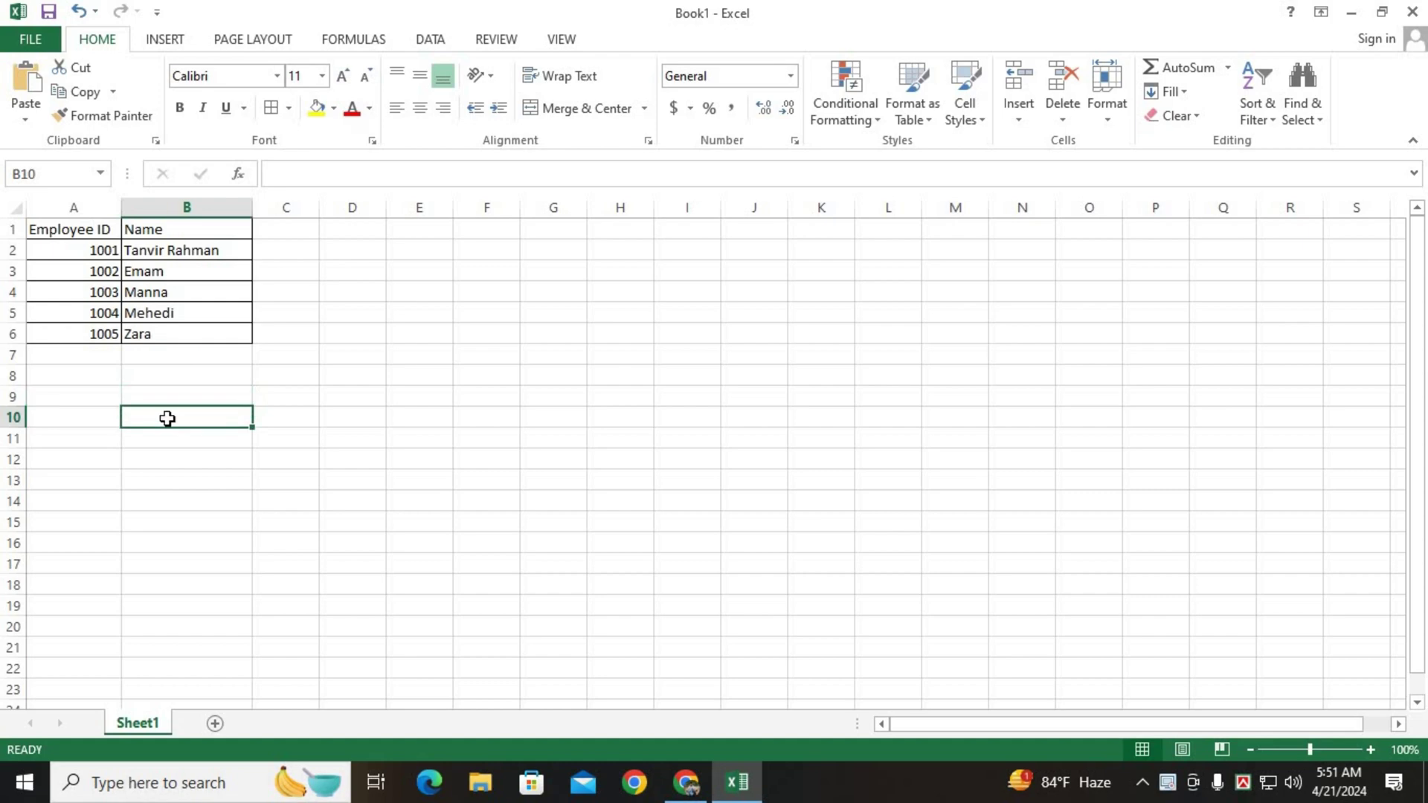
{"action": "left_click_drag", "start_coordinate": [310, 479], "coordinate": [497, 533]}
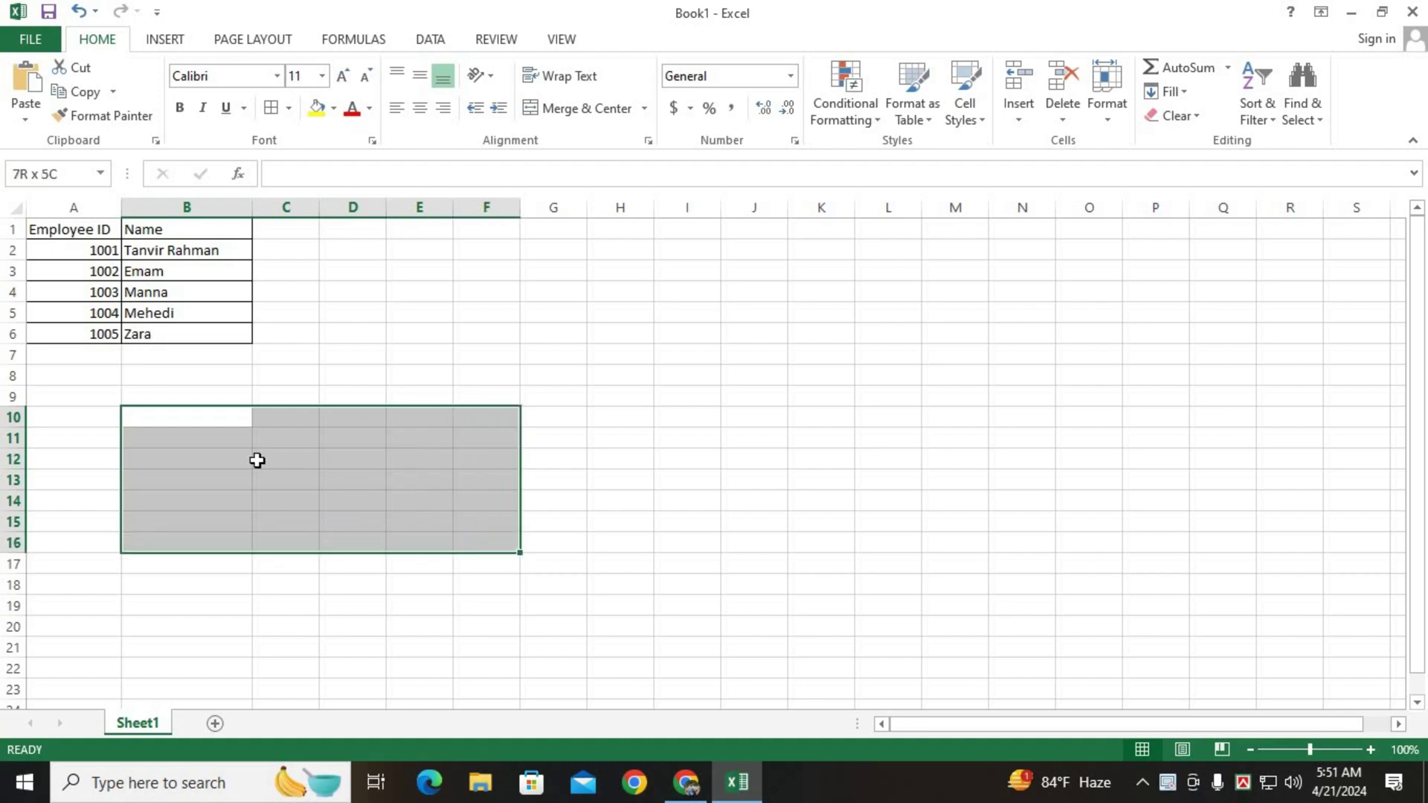
{"action": "left_click", "coordinate": [197, 418]}
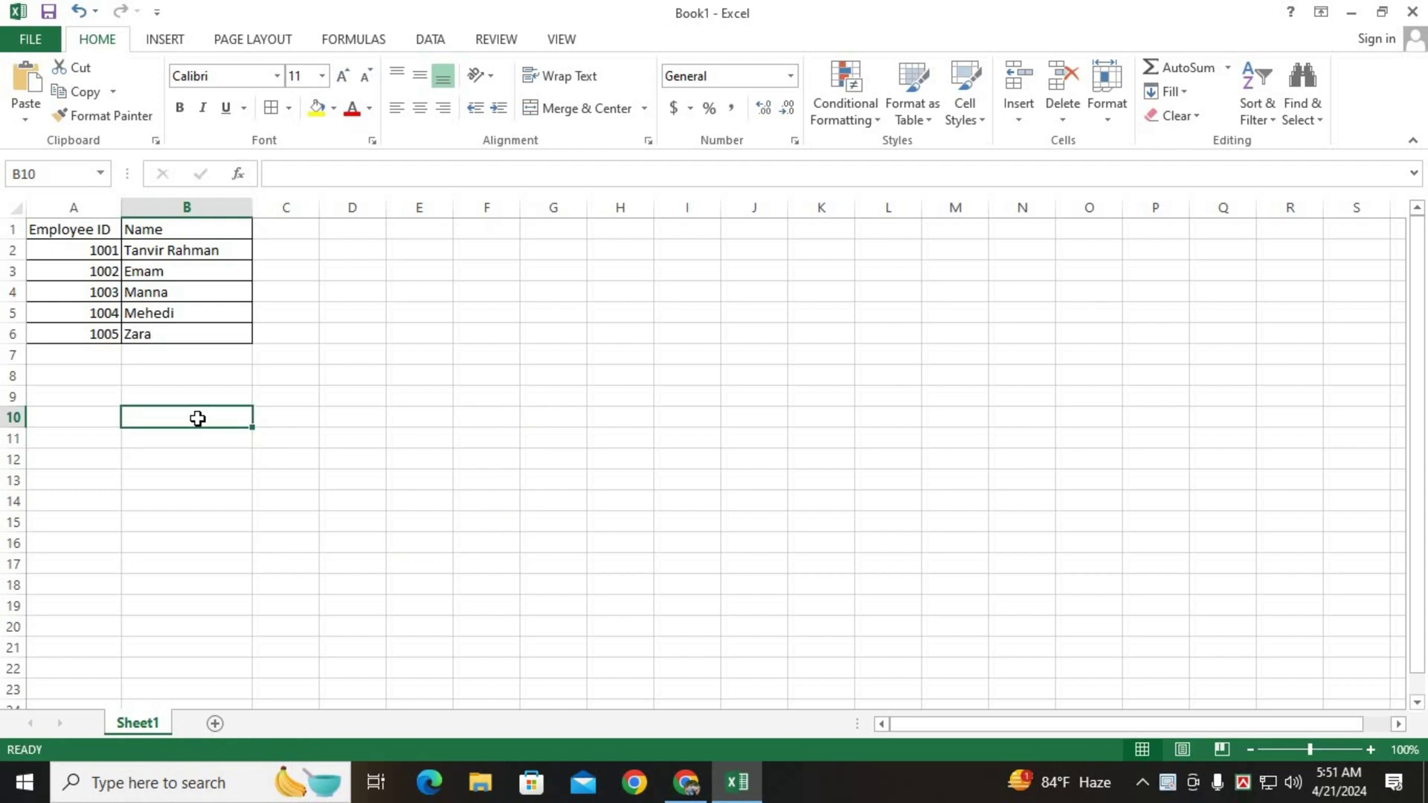
{"action": "type", "text": "Name"}
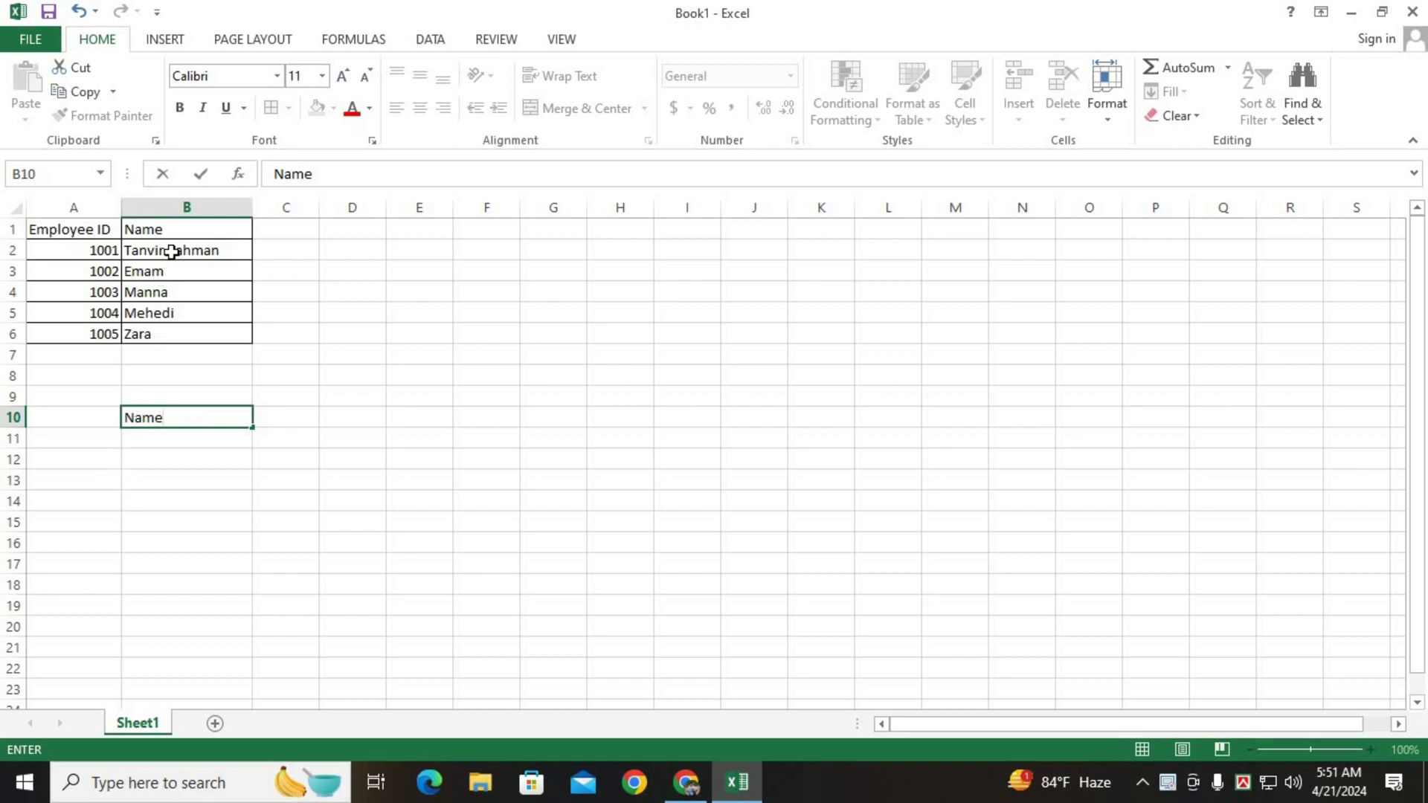
Copy the five names from B2:B6 and paste them into B11:B15.
{"action": "left_click_drag", "start_coordinate": [172, 250], "coordinate": [175, 327]}
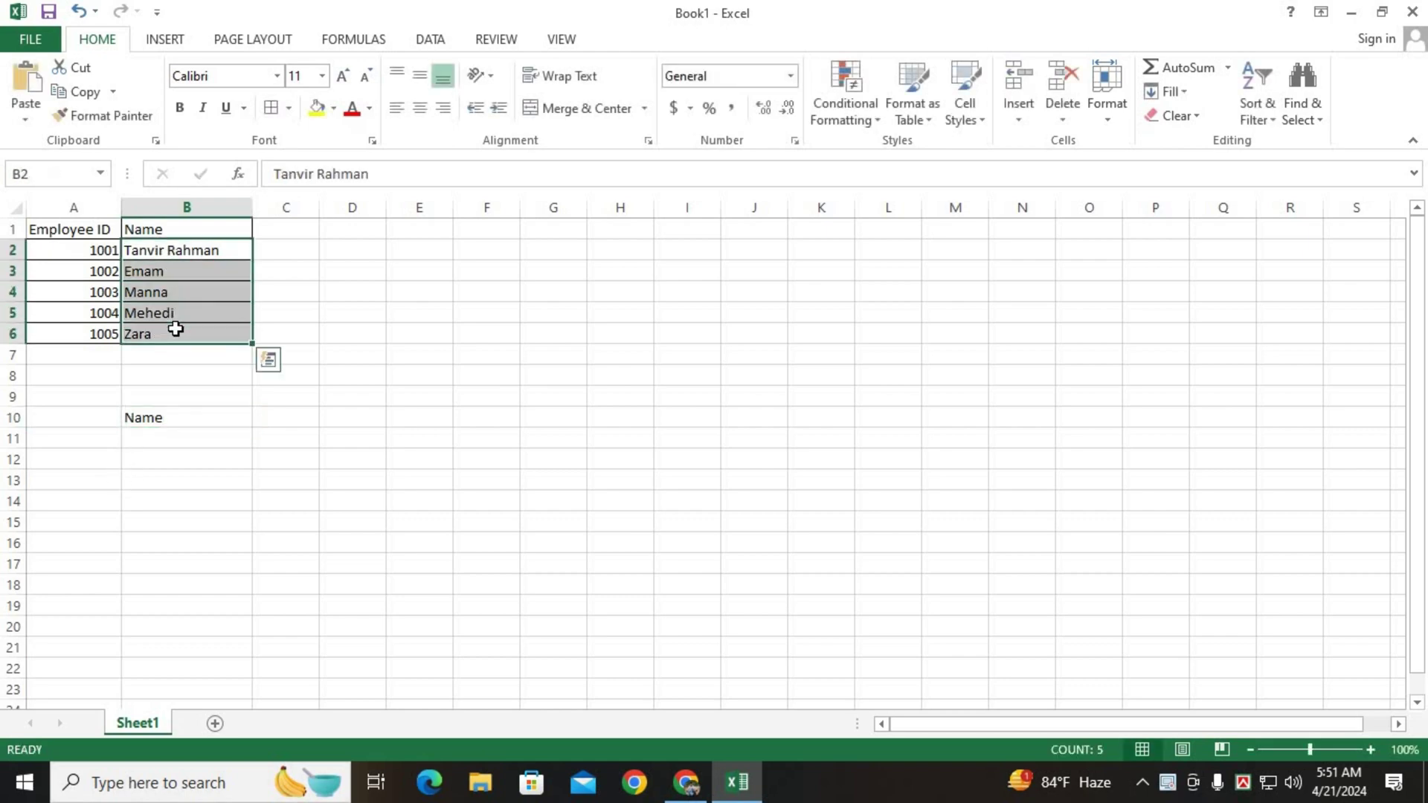
{"action": "key", "text": "ctrl+c"}
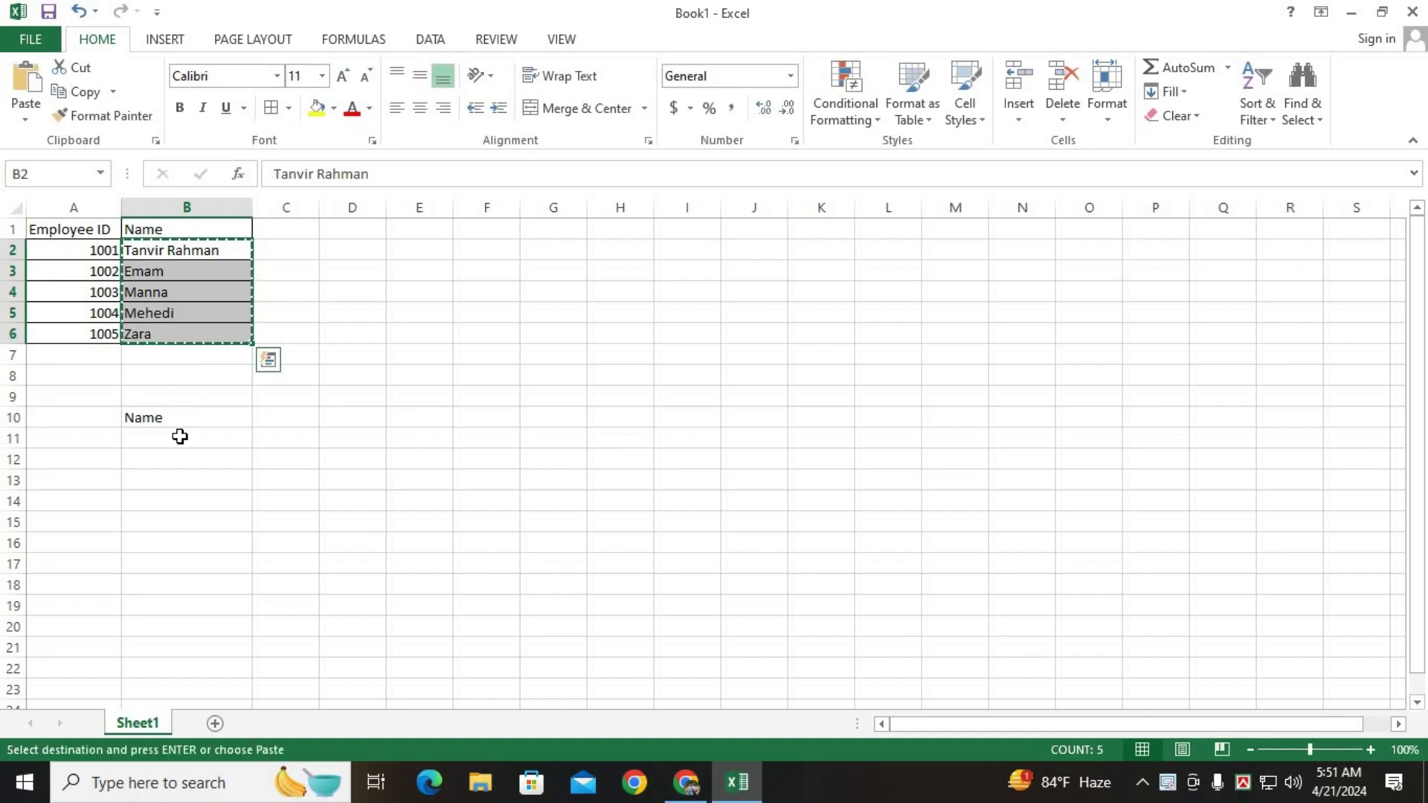
{"action": "left_click_drag", "start_coordinate": [181, 436], "coordinate": [173, 540]}
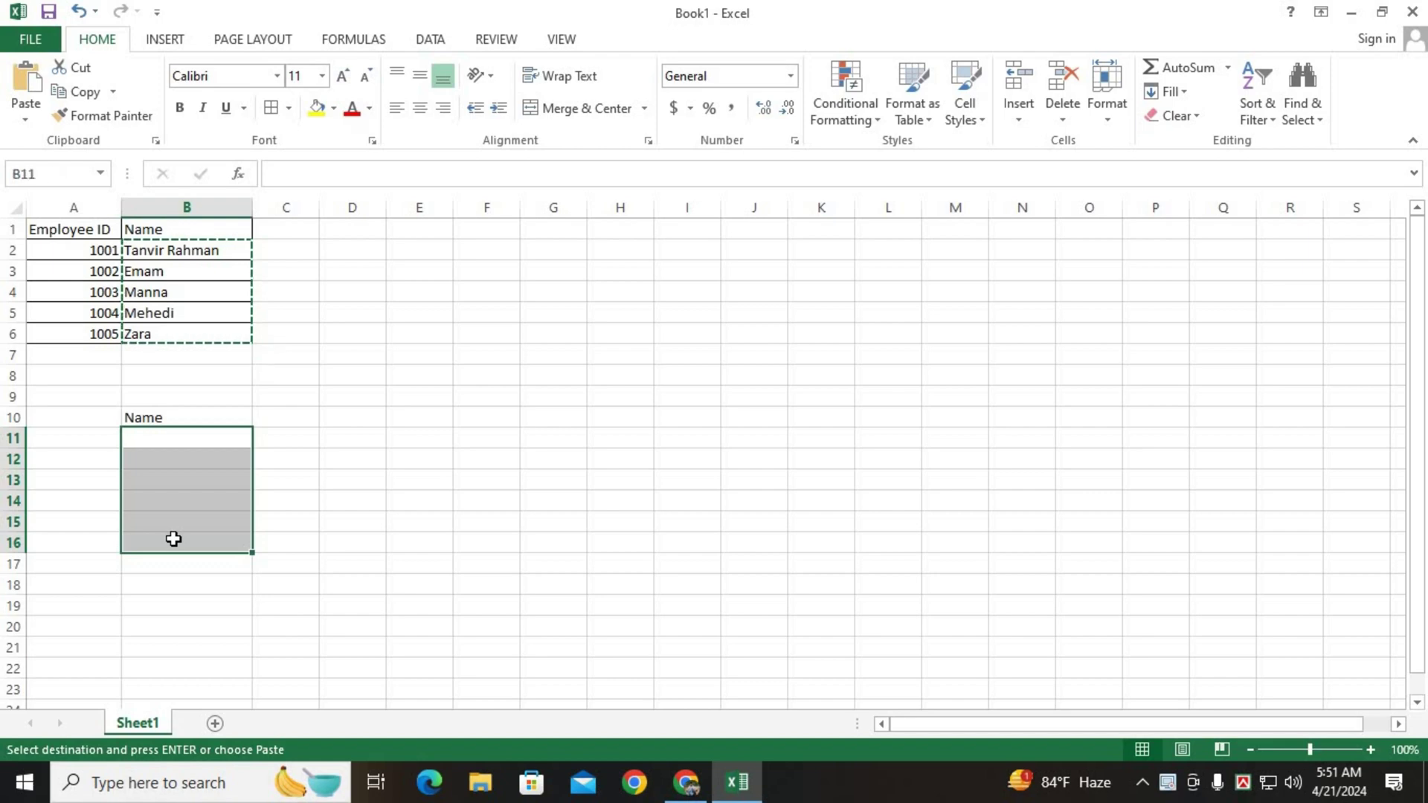
{"action": "key", "text": "ctrl+v"}
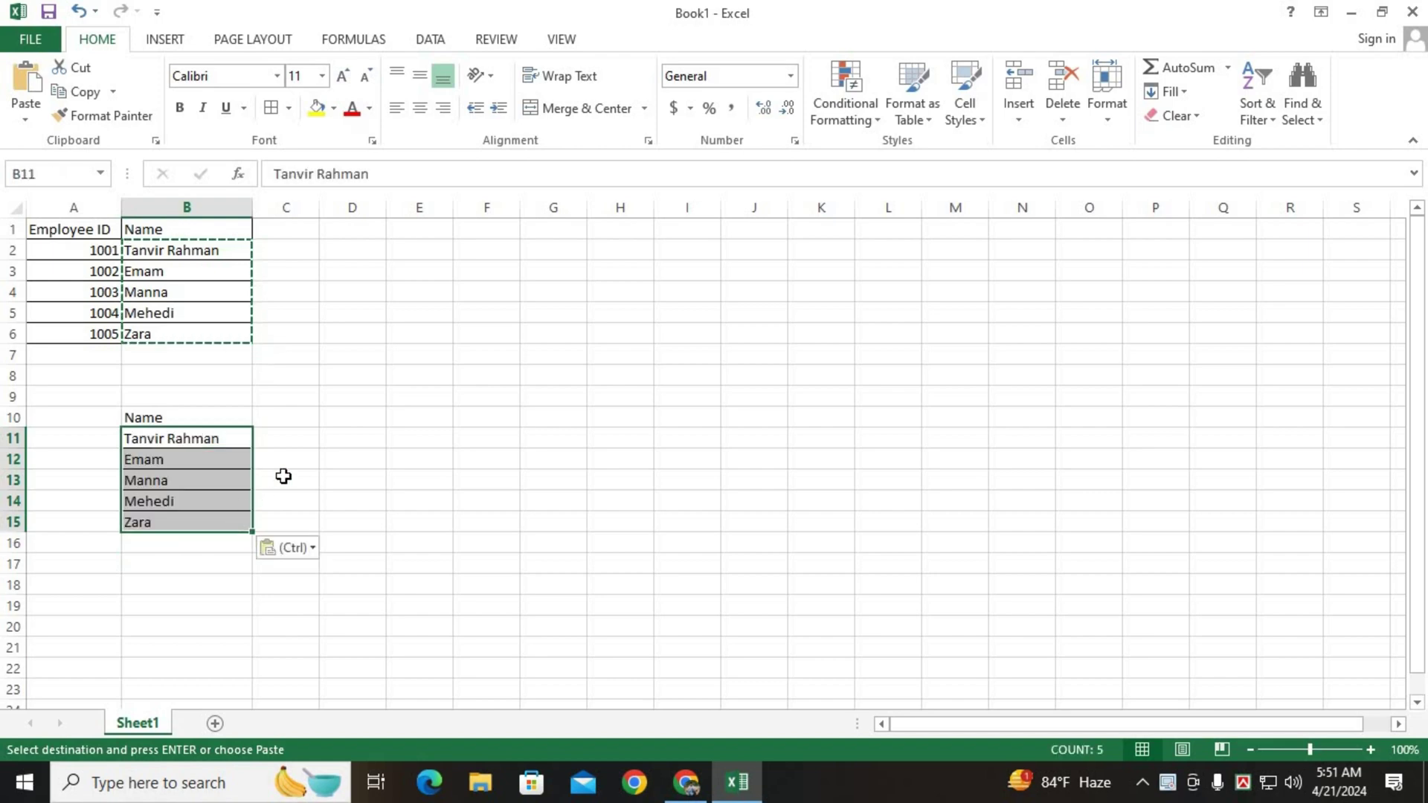
{"action": "left_click", "coordinate": [268, 423]}
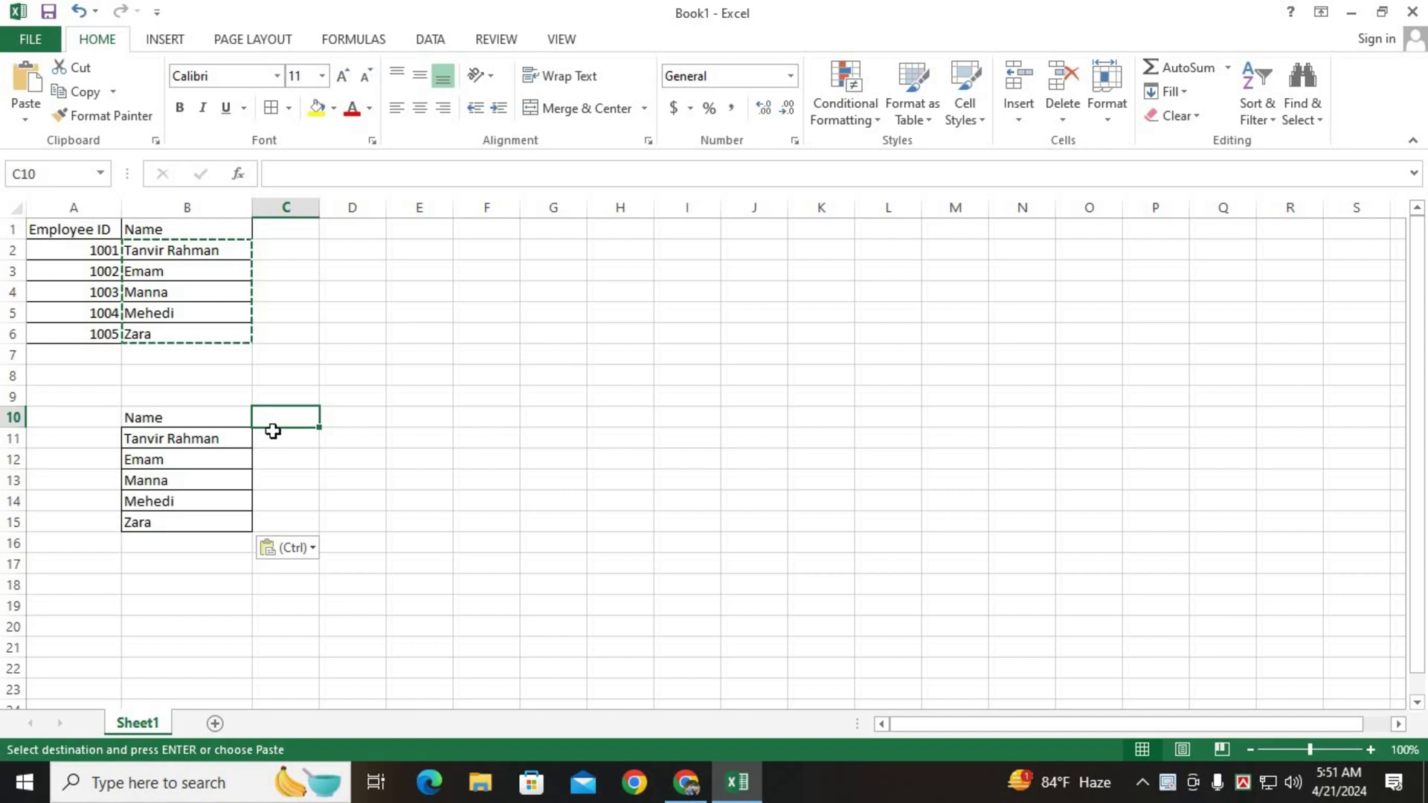
{"action": "left_click", "coordinate": [274, 430]}
{"action": "left_click", "coordinate": [203, 430]}
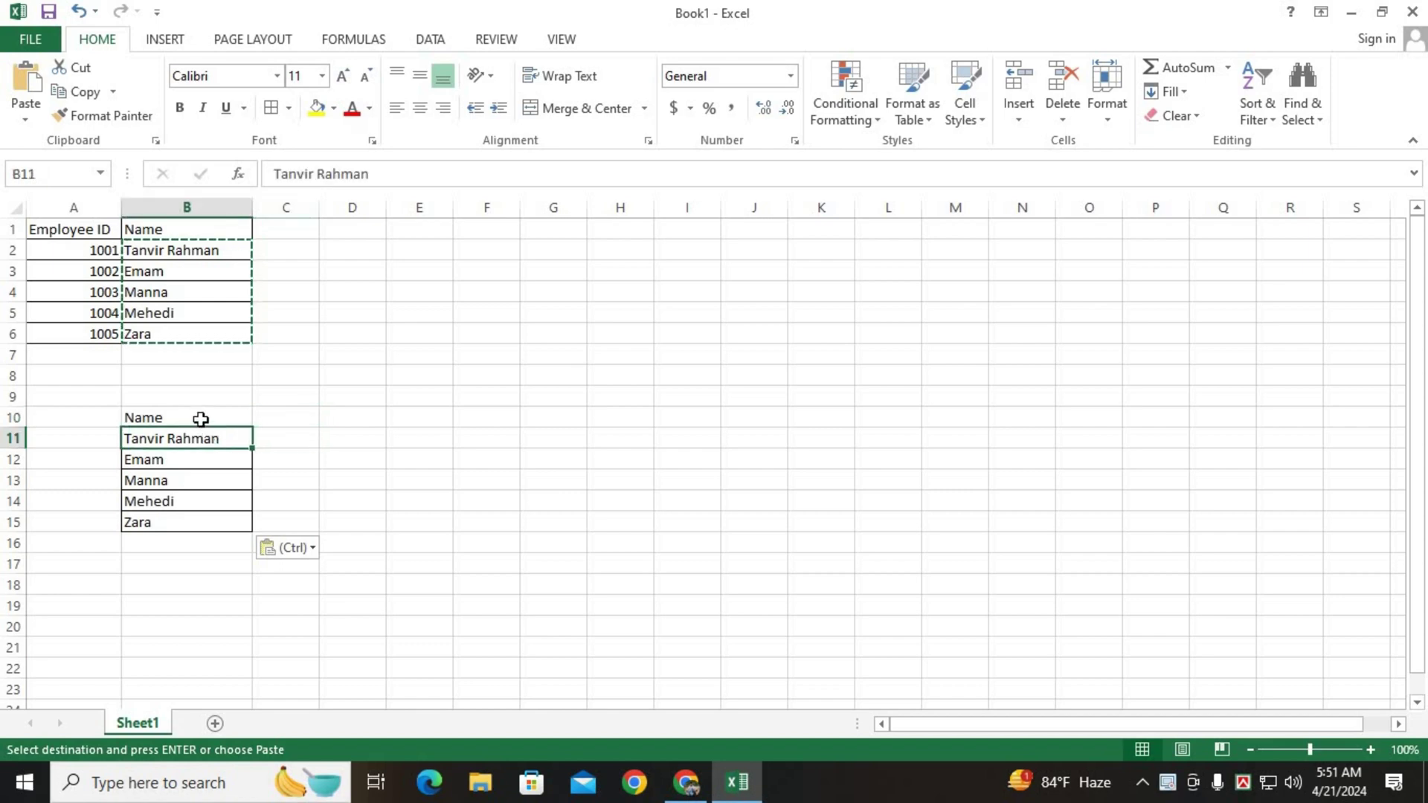
{"action": "left_click", "coordinate": [200, 417]}
{"action": "left_click", "coordinate": [272, 110]}
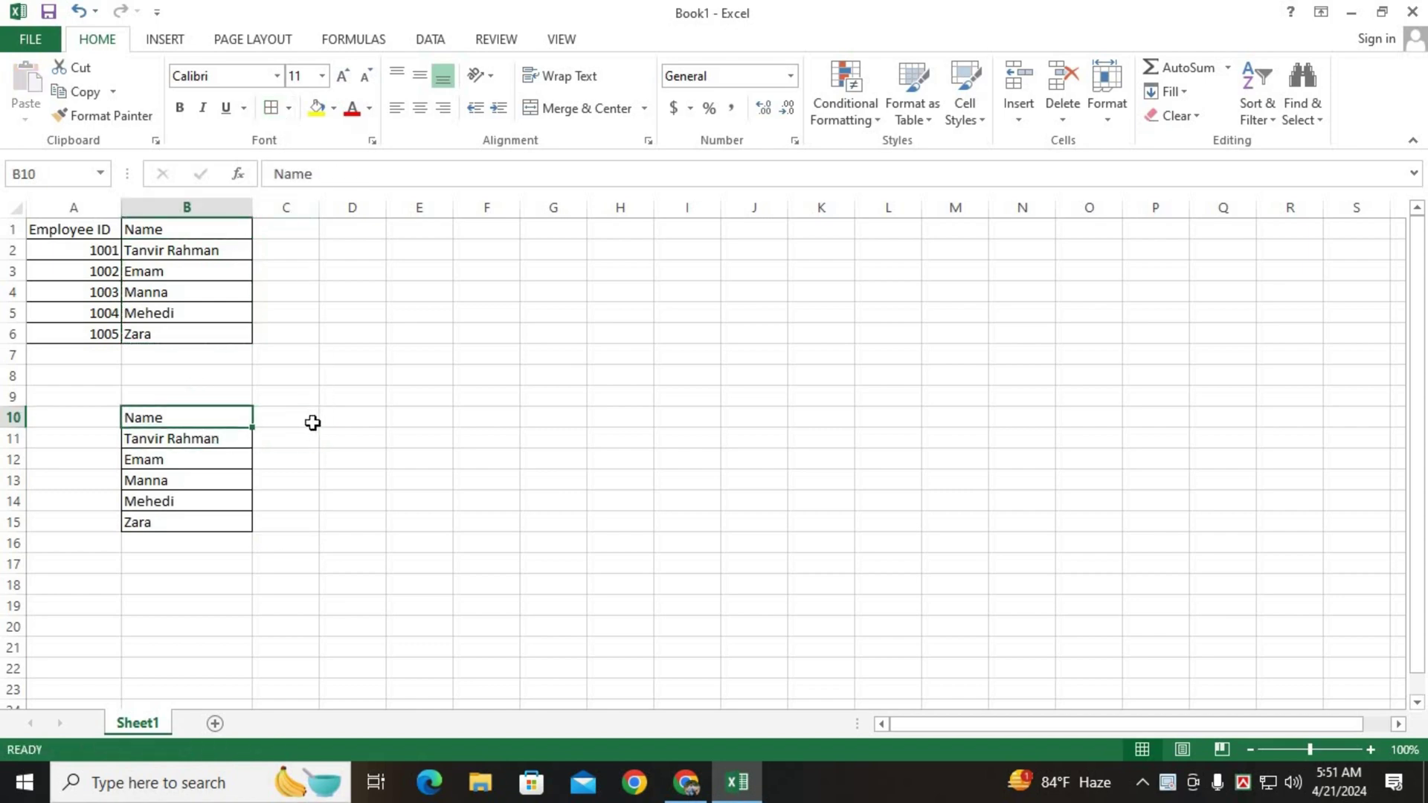
{"action": "left_click", "coordinate": [296, 423]}
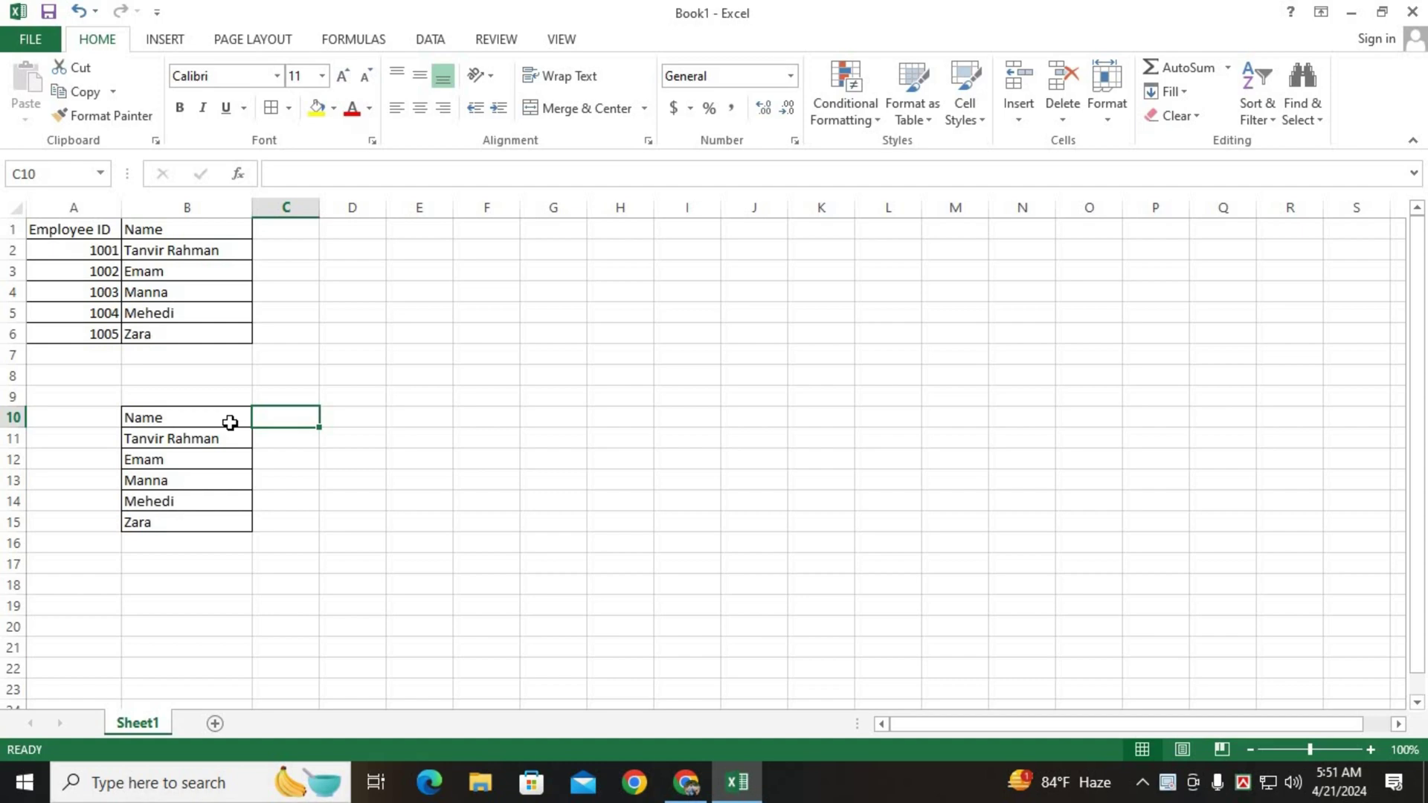
Enter 'Deparment' in C10, widen column C, and type 'Salary' in D10.
{"action": "type", "text": "De"}
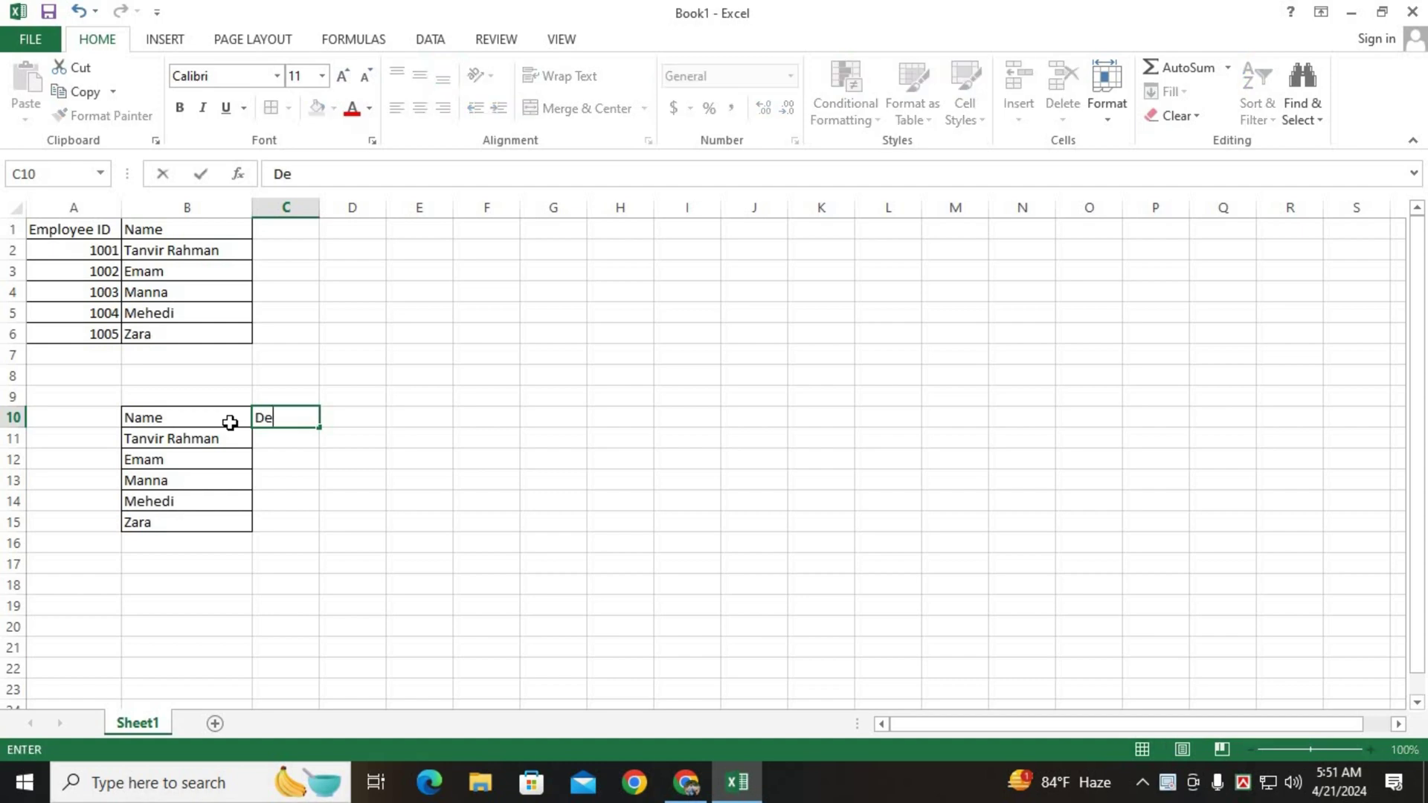
{"action": "type", "text": "parment"}
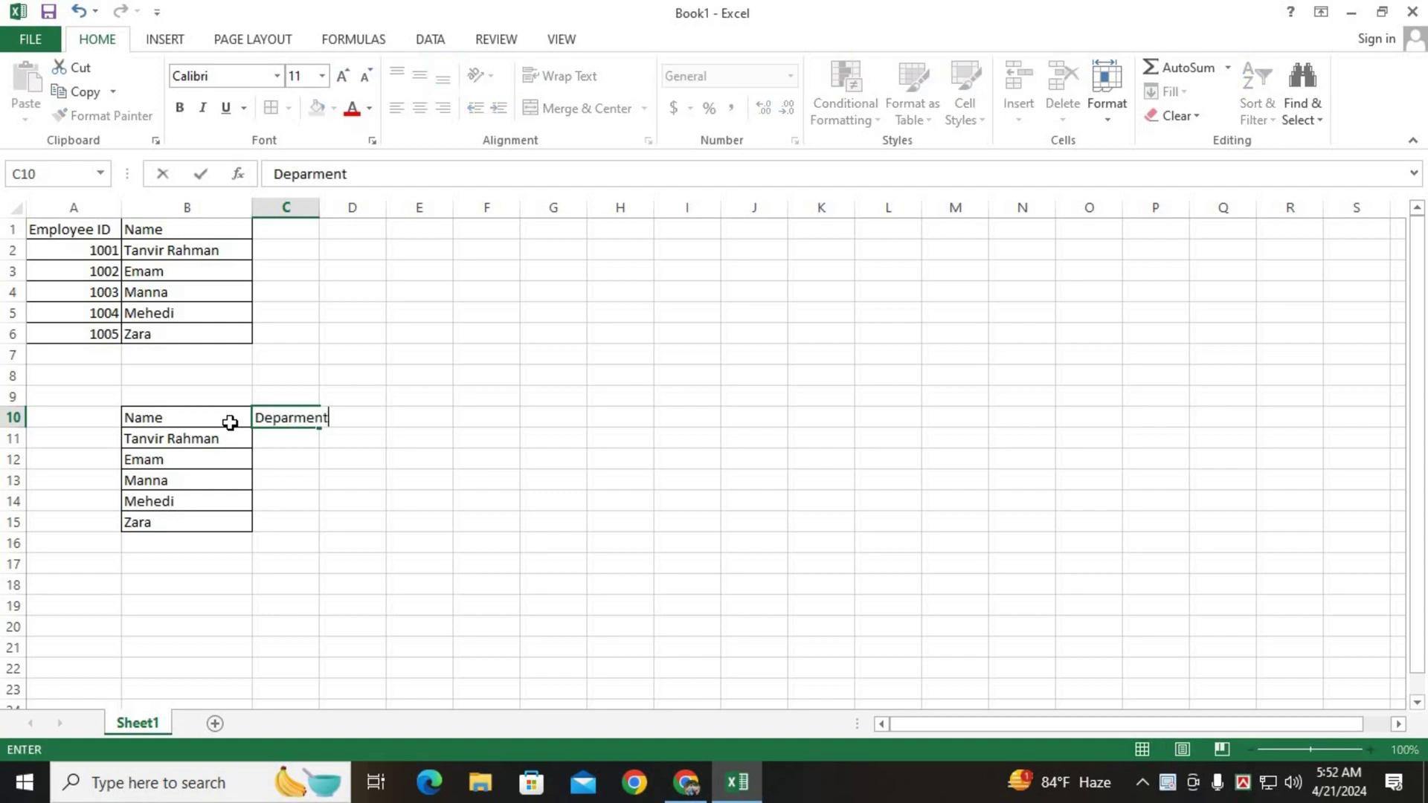
{"action": "key", "text": "F2"}
{"action": "left_click_drag", "start_coordinate": [319, 207], "coordinate": [332, 208]}
{"action": "left_click", "coordinate": [351, 427]}
{"action": "type", "text": "Salary"}
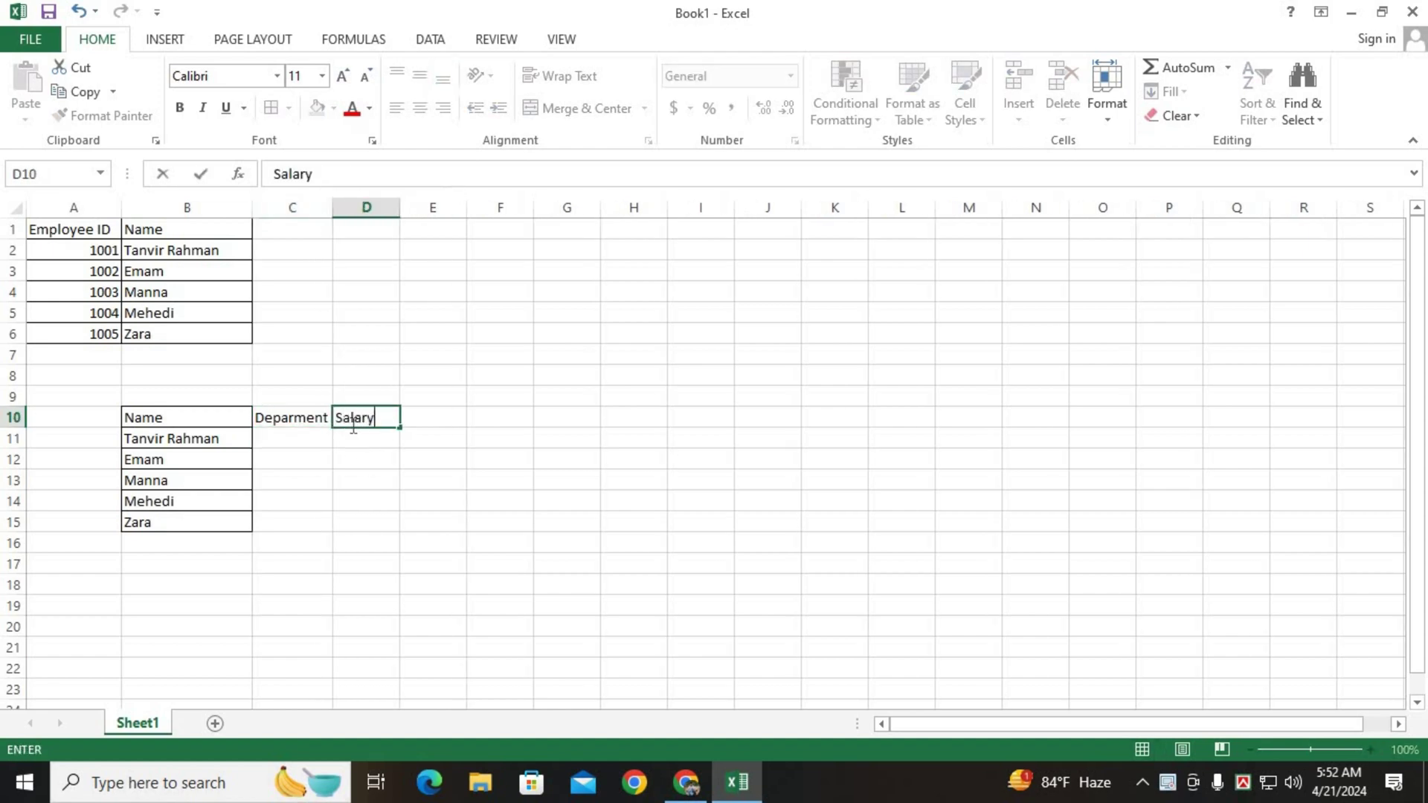
{"action": "left_click", "coordinate": [425, 423]}
Add 'Cell Number' in E10, autofit column E, and begin 'Blood Grubp' in F10.
{"action": "type", "text": "C"}
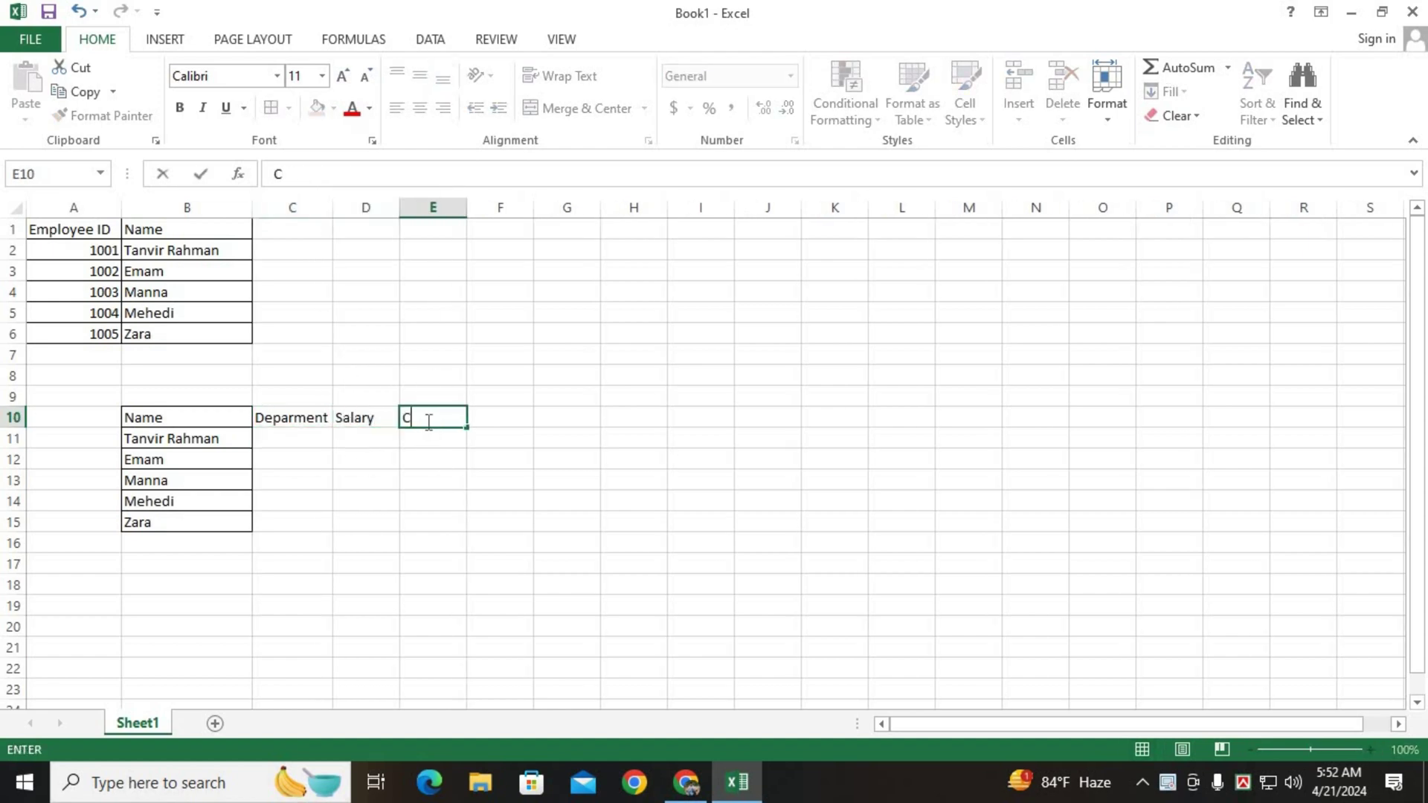
{"action": "type", "text": "ell Number"}
{"action": "key", "text": "Return"}
{"action": "double_click", "coordinate": [468, 209]}
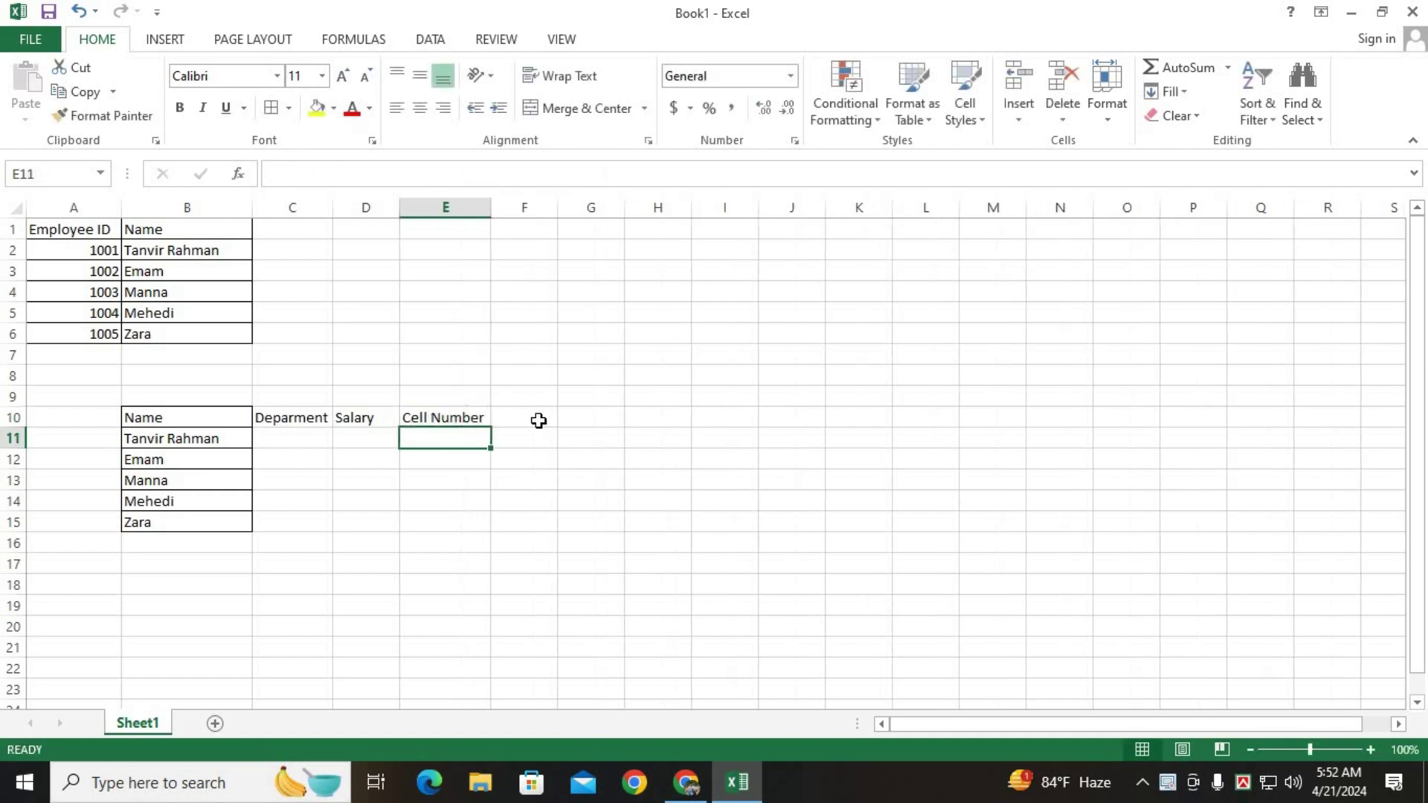
{"action": "left_click", "coordinate": [538, 418]}
{"action": "type", "text": "Bl"}
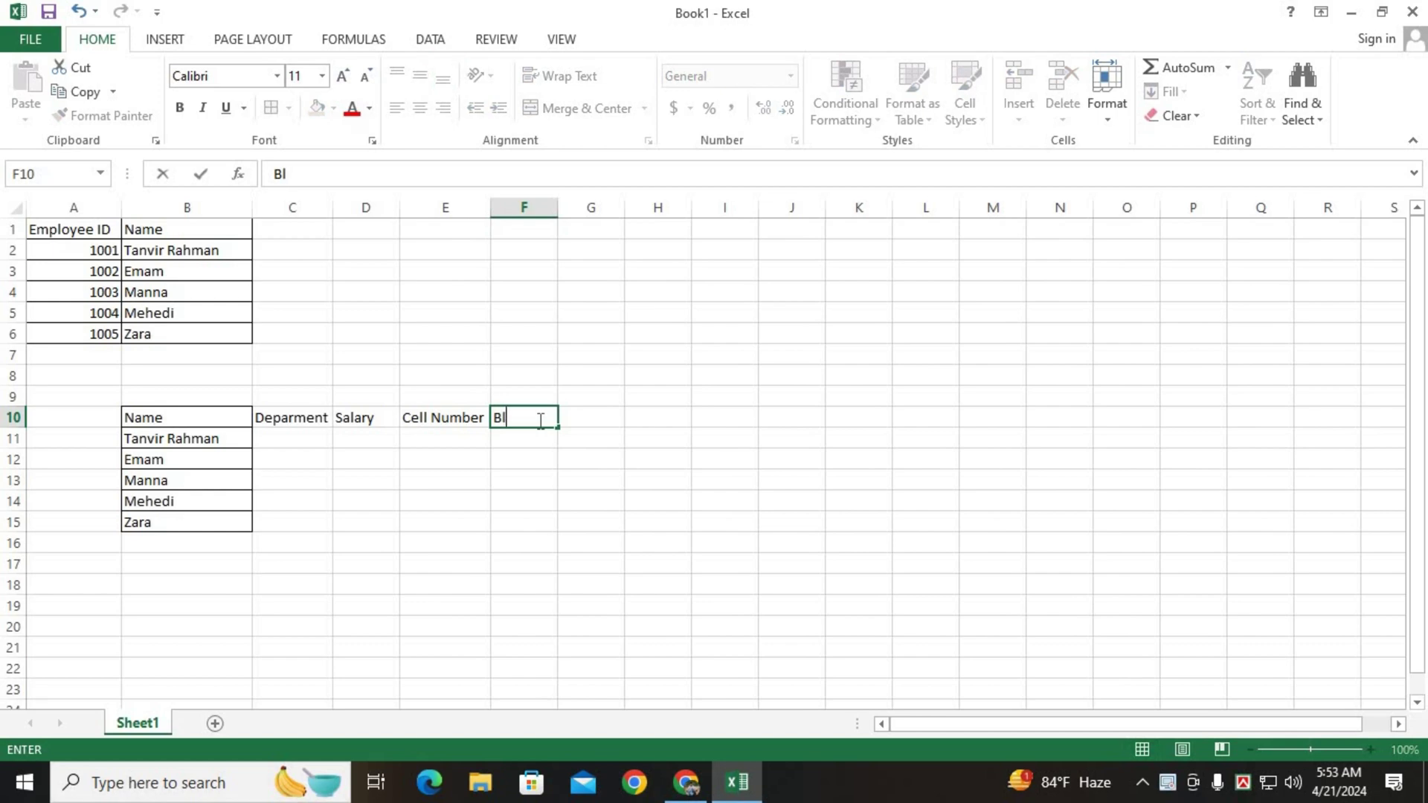
{"action": "type", "text": "ood Grubp"}
Finish the 'Blood Grubp' header, widen column F, and apply All Borders to C10:F15.
{"action": "left_click", "coordinate": [551, 251]}
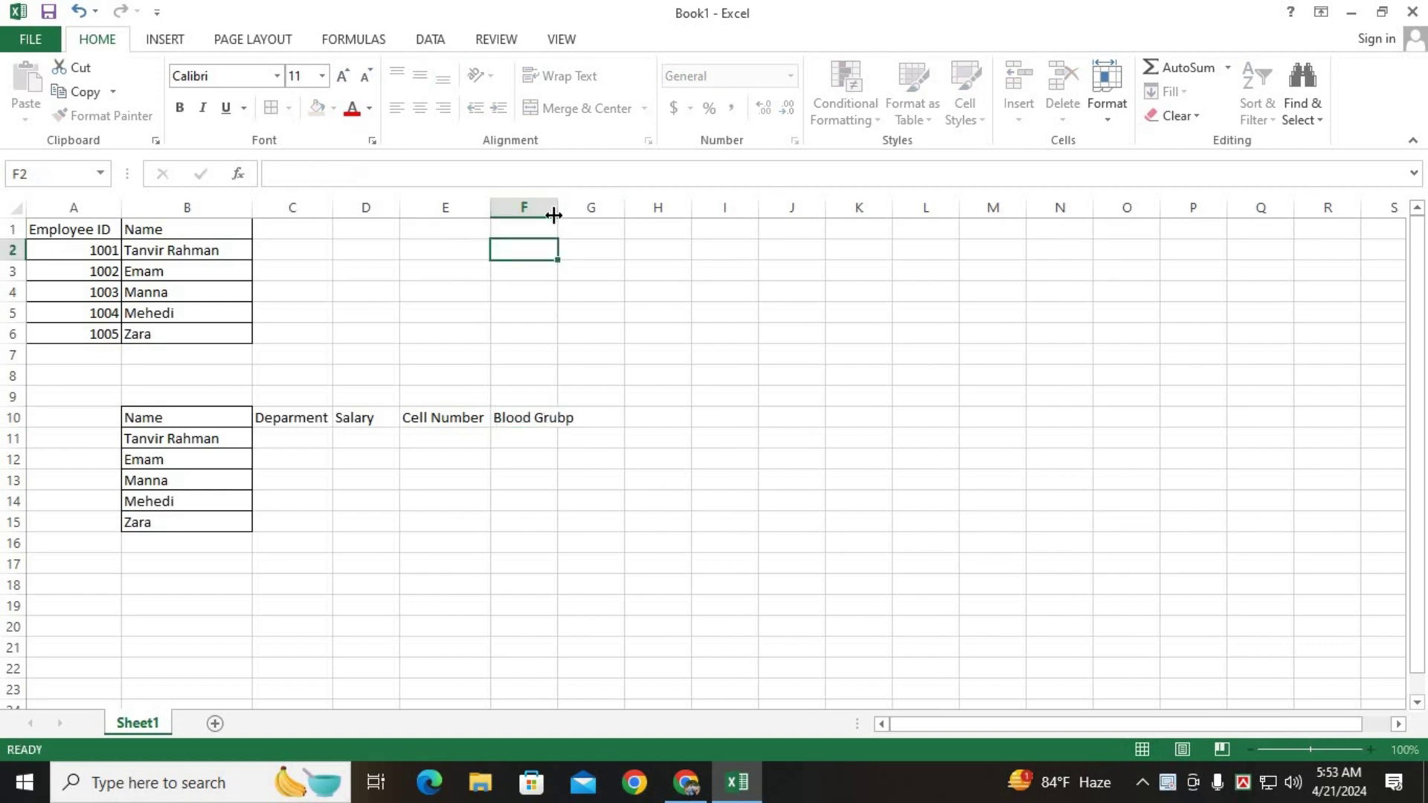
{"action": "left_click_drag", "start_coordinate": [556, 214], "coordinate": [581, 216]}
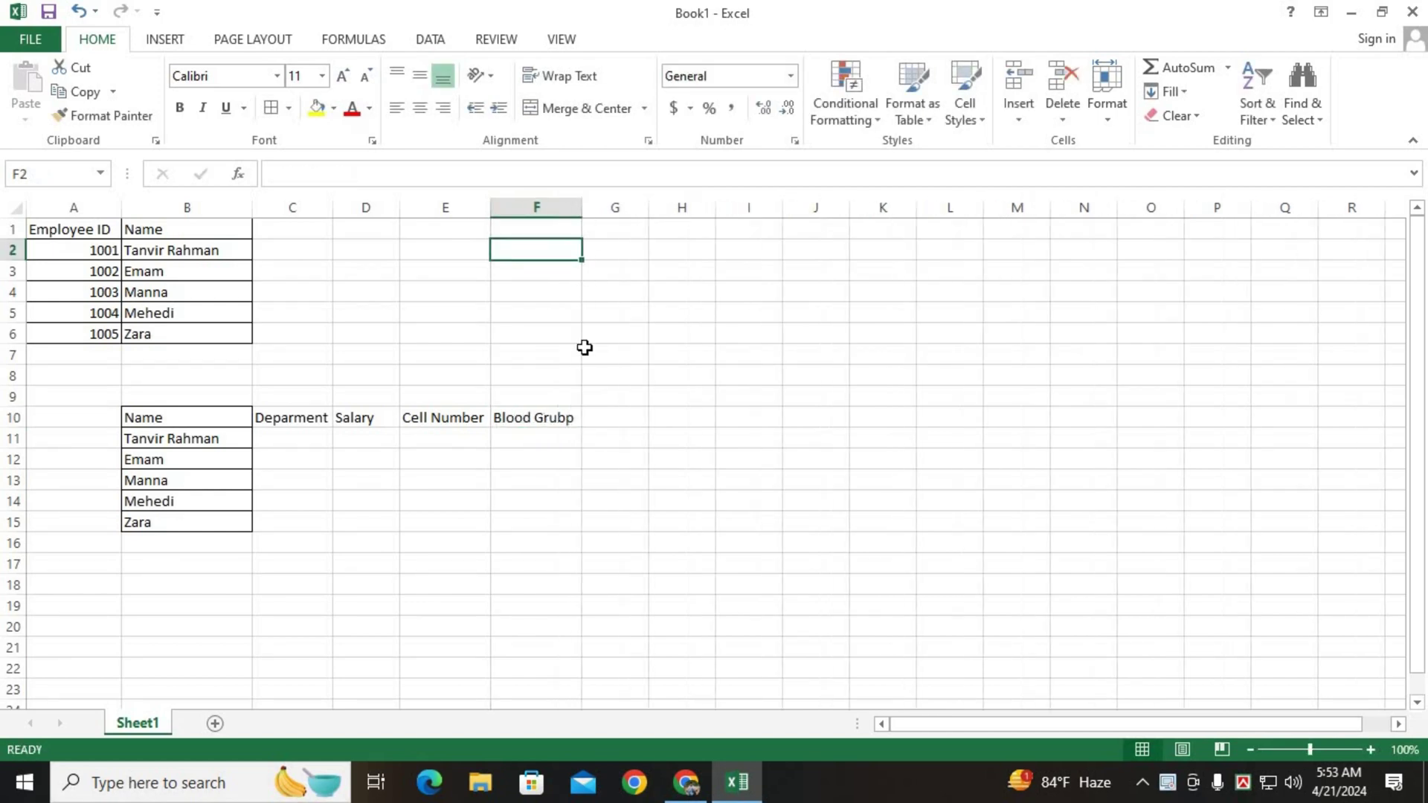
{"action": "left_click_drag", "start_coordinate": [271, 414], "coordinate": [280, 434]}
{"action": "left_click_drag", "start_coordinate": [531, 517], "coordinate": [535, 513]}
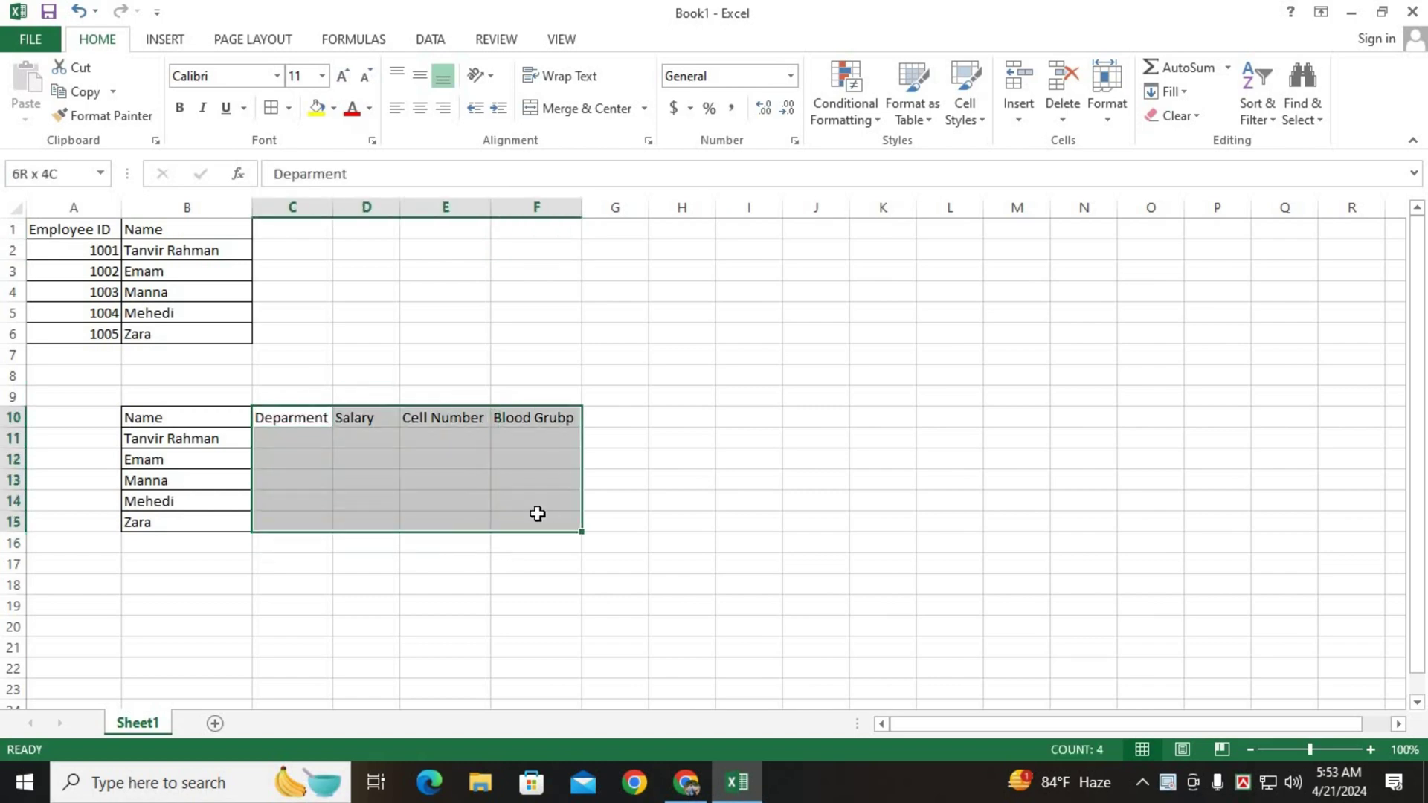
{"action": "left_click", "coordinate": [272, 109]}
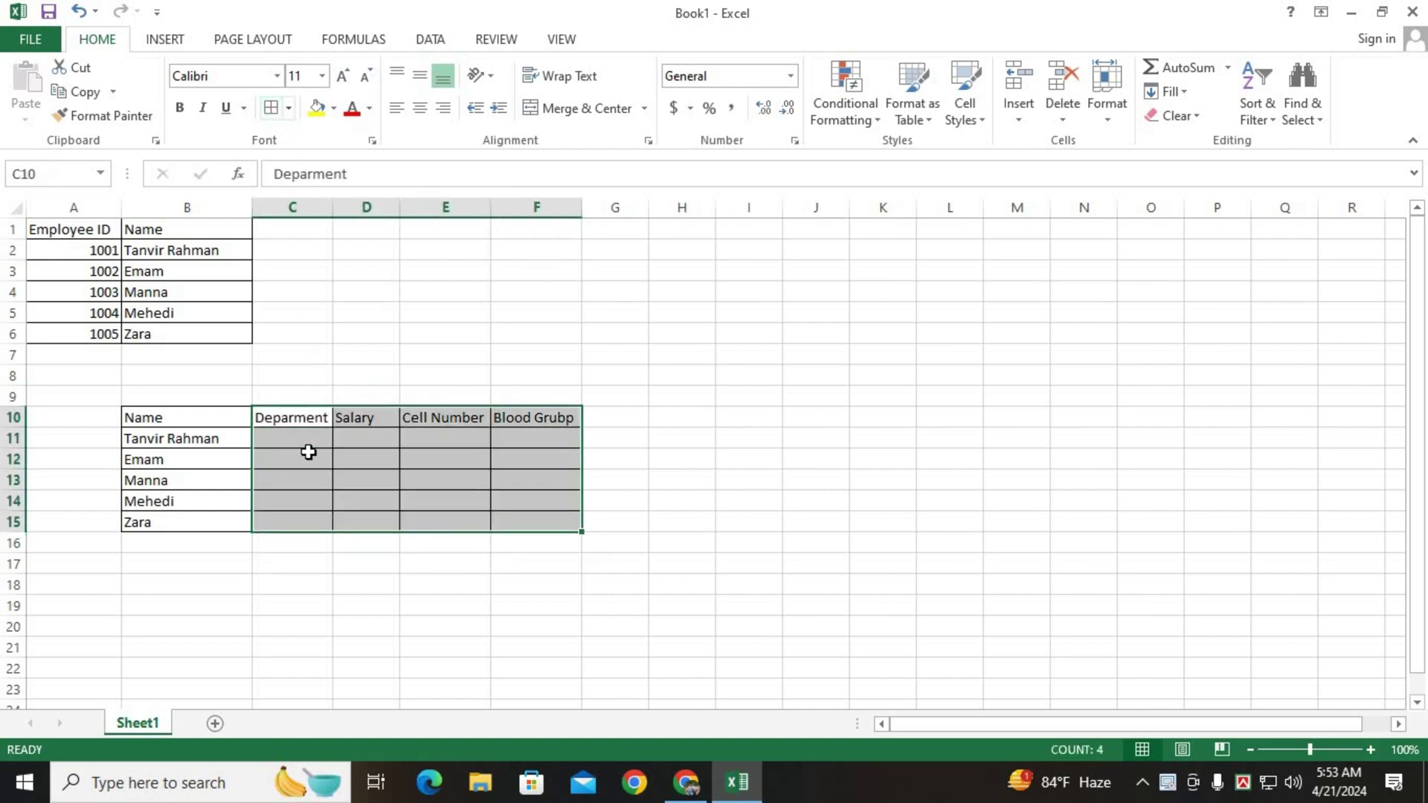
{"action": "left_click", "coordinate": [289, 452]}
{"action": "left_click", "coordinate": [289, 439]}
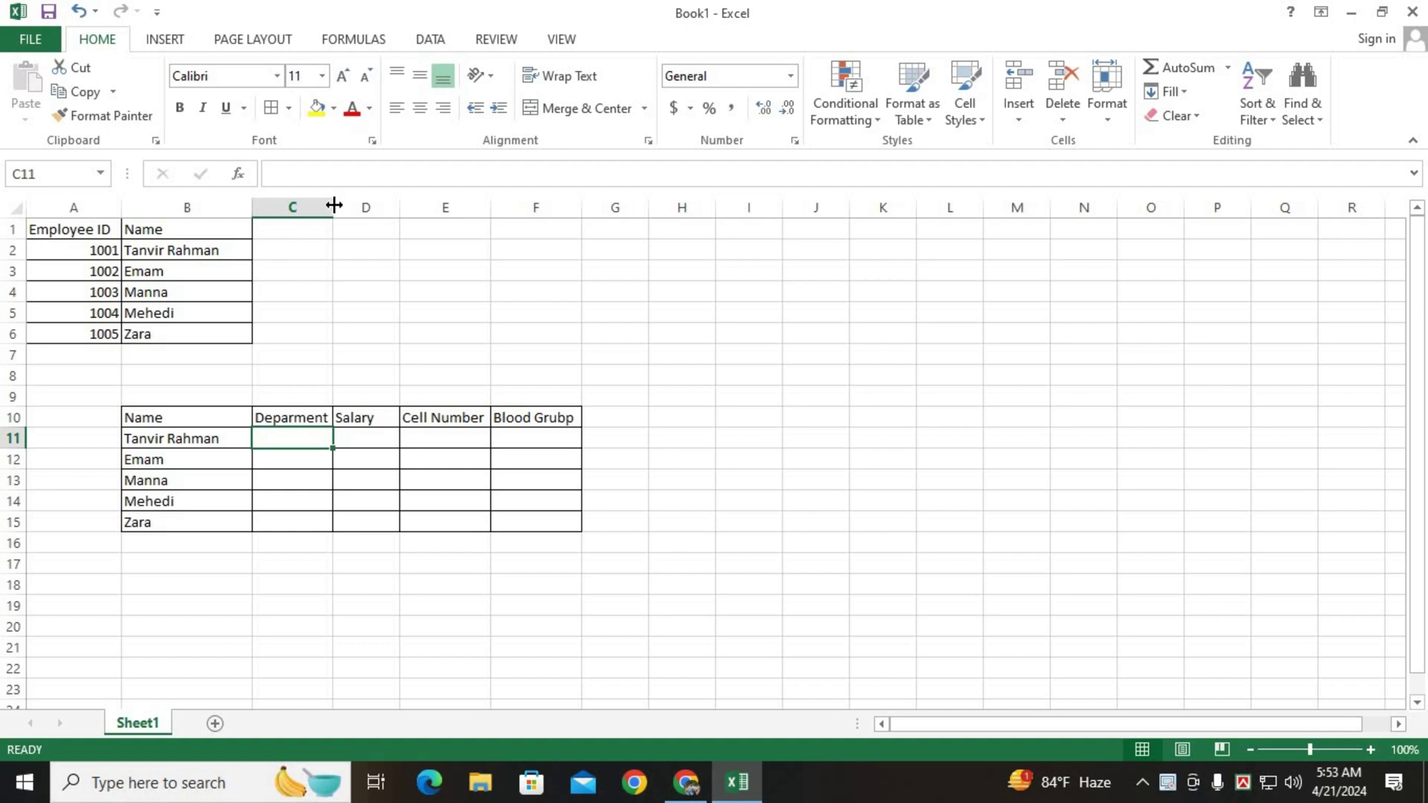
Enter departments Sale, Marketing, HRM, Accounts and Finance in C11:C15.
{"action": "left_click_drag", "start_coordinate": [332, 205], "coordinate": [340, 356]}
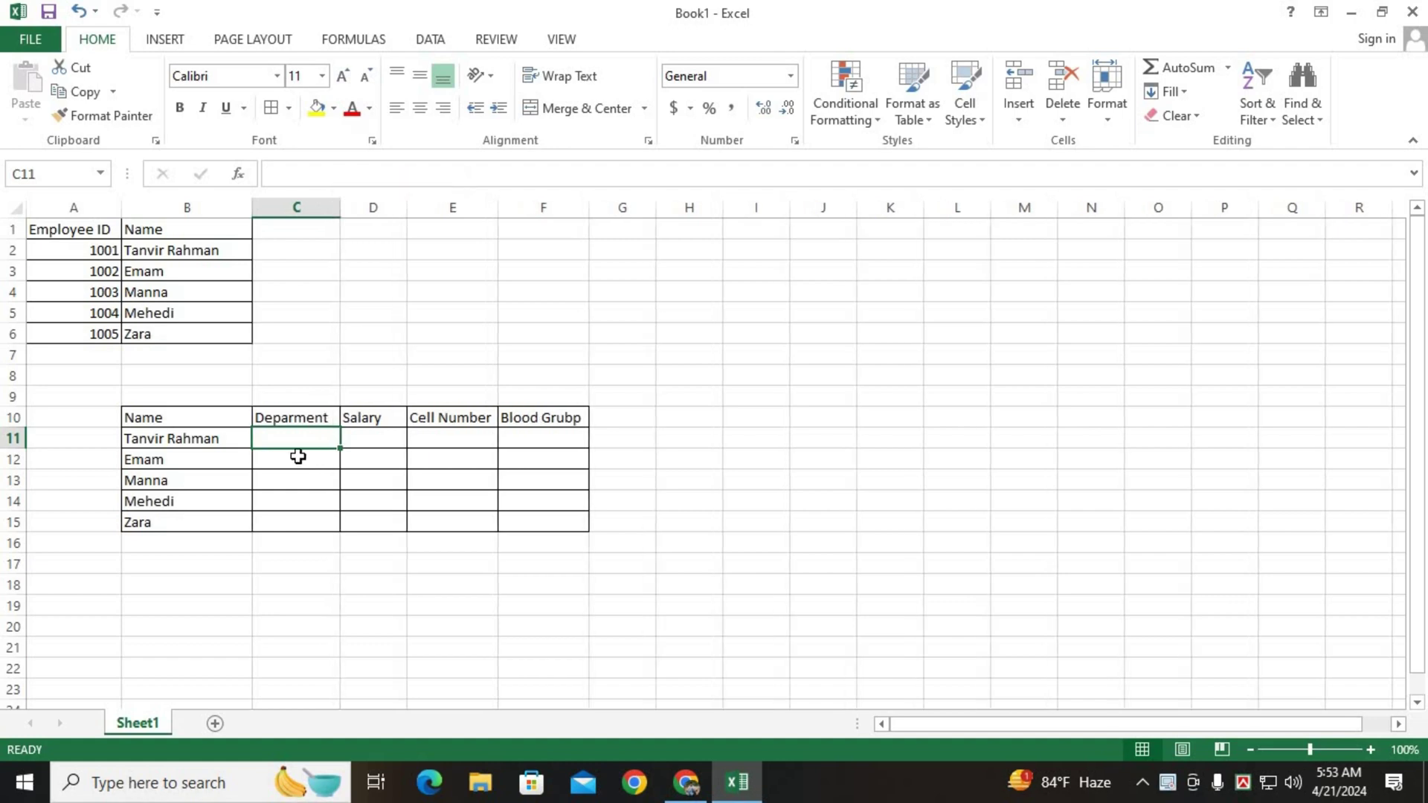
{"action": "type", "text": "Sal"}
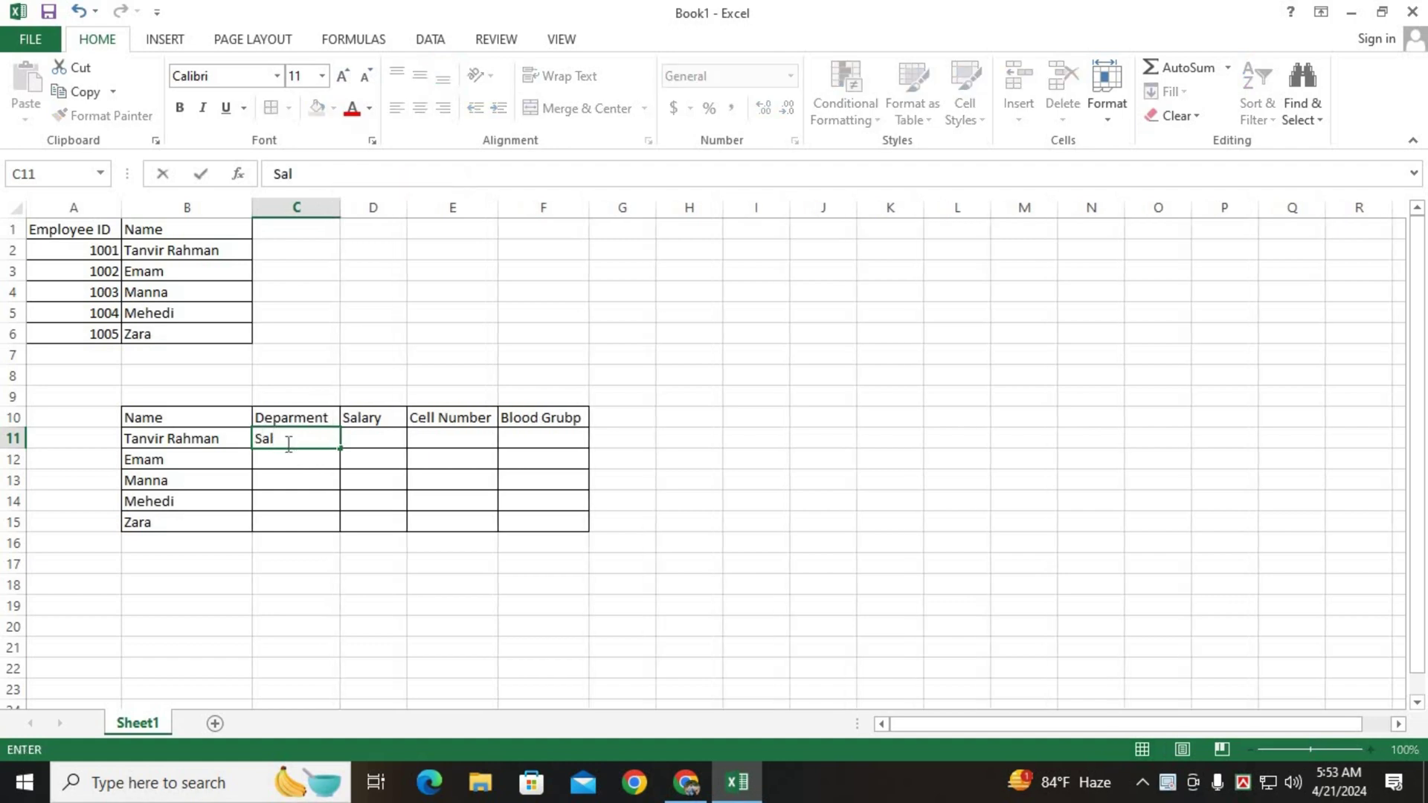
{"action": "type", "text": "e"}
{"action": "key", "text": "Return"}
{"action": "type", "text": "Market"}
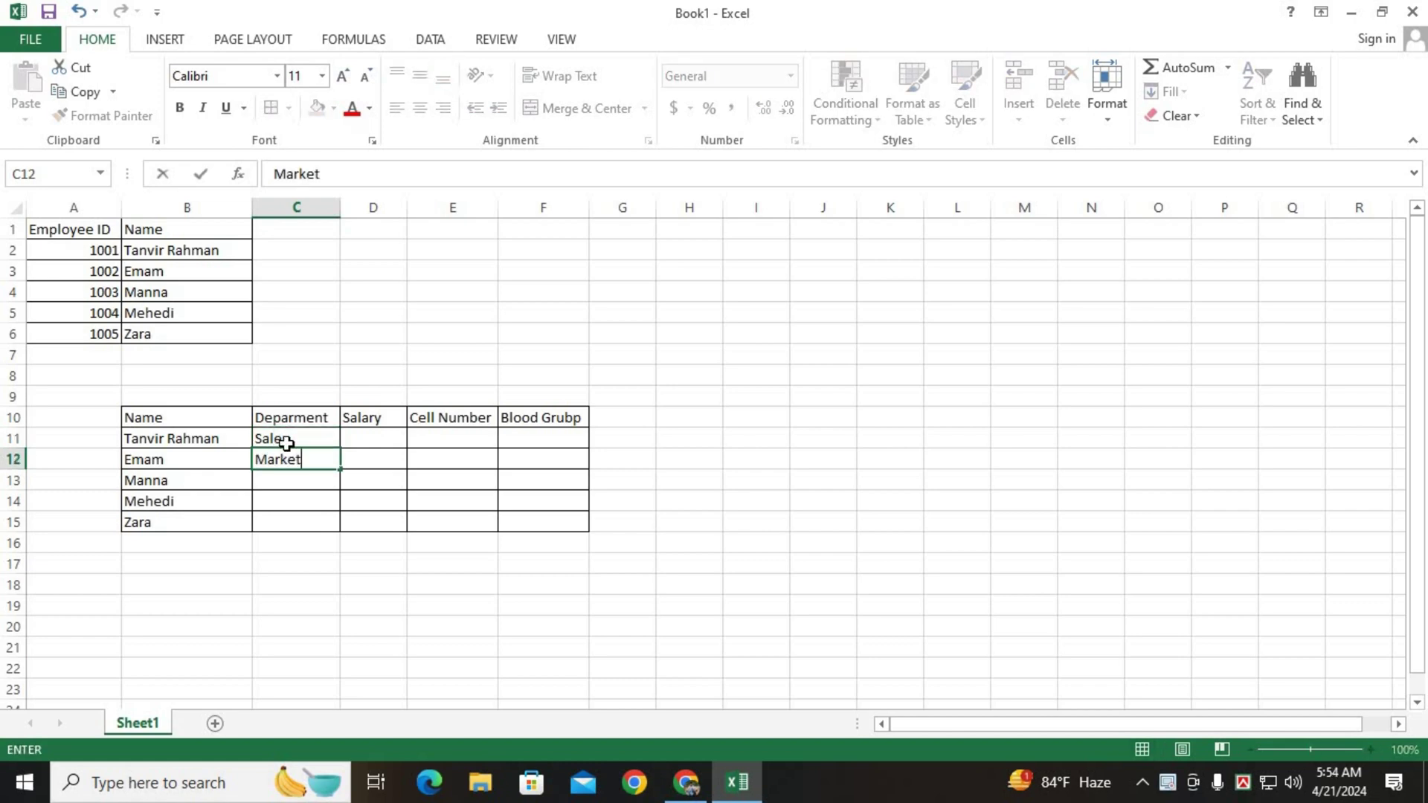
{"action": "type", "text": "ig"}
{"action": "key", "text": "Left"}
{"action": "type", "text": "n"}
{"action": "double_click", "coordinate": [307, 464]}
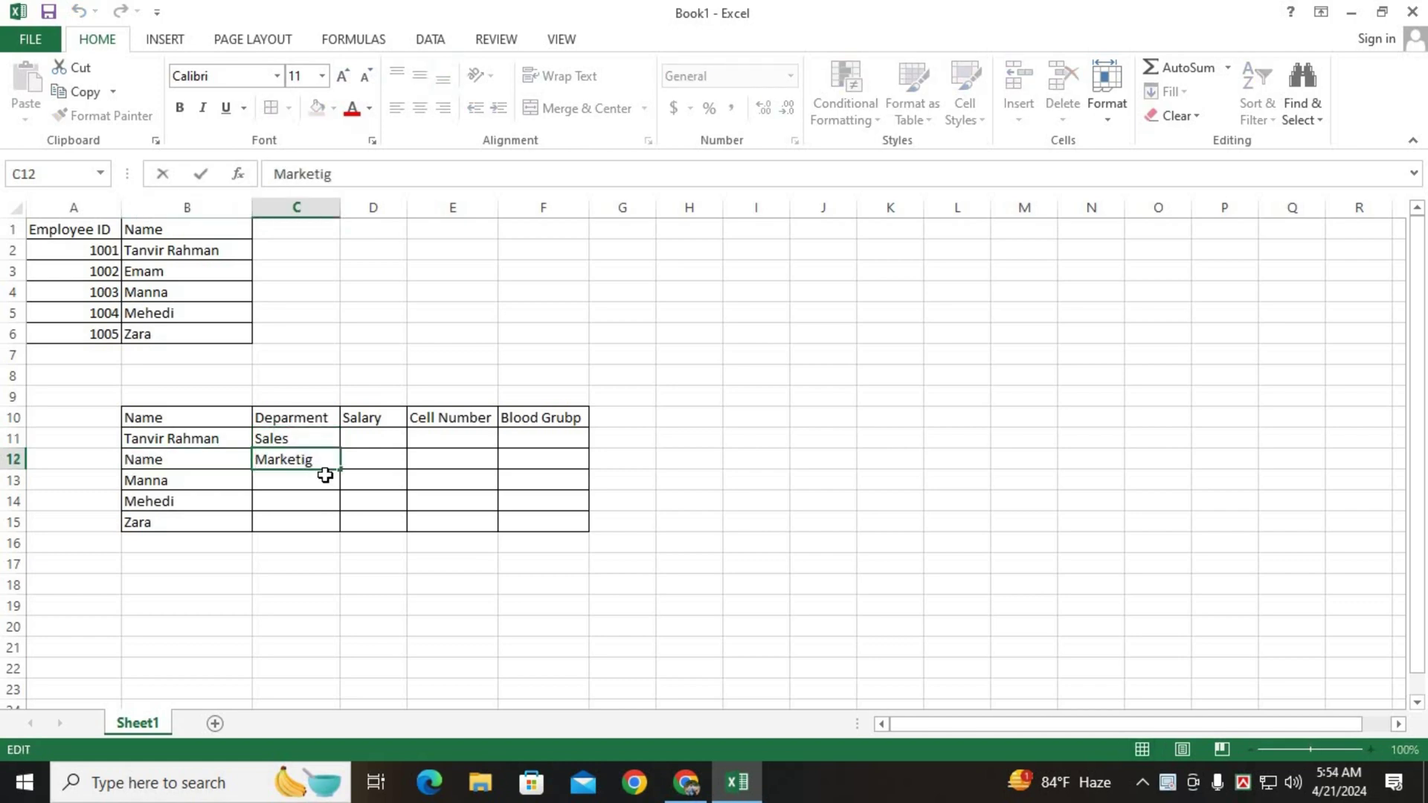
{"action": "type", "text": "n"}
{"action": "key", "text": "Return"}
{"action": "type", "text": "HRM"}
{"action": "key", "text": "Return"}
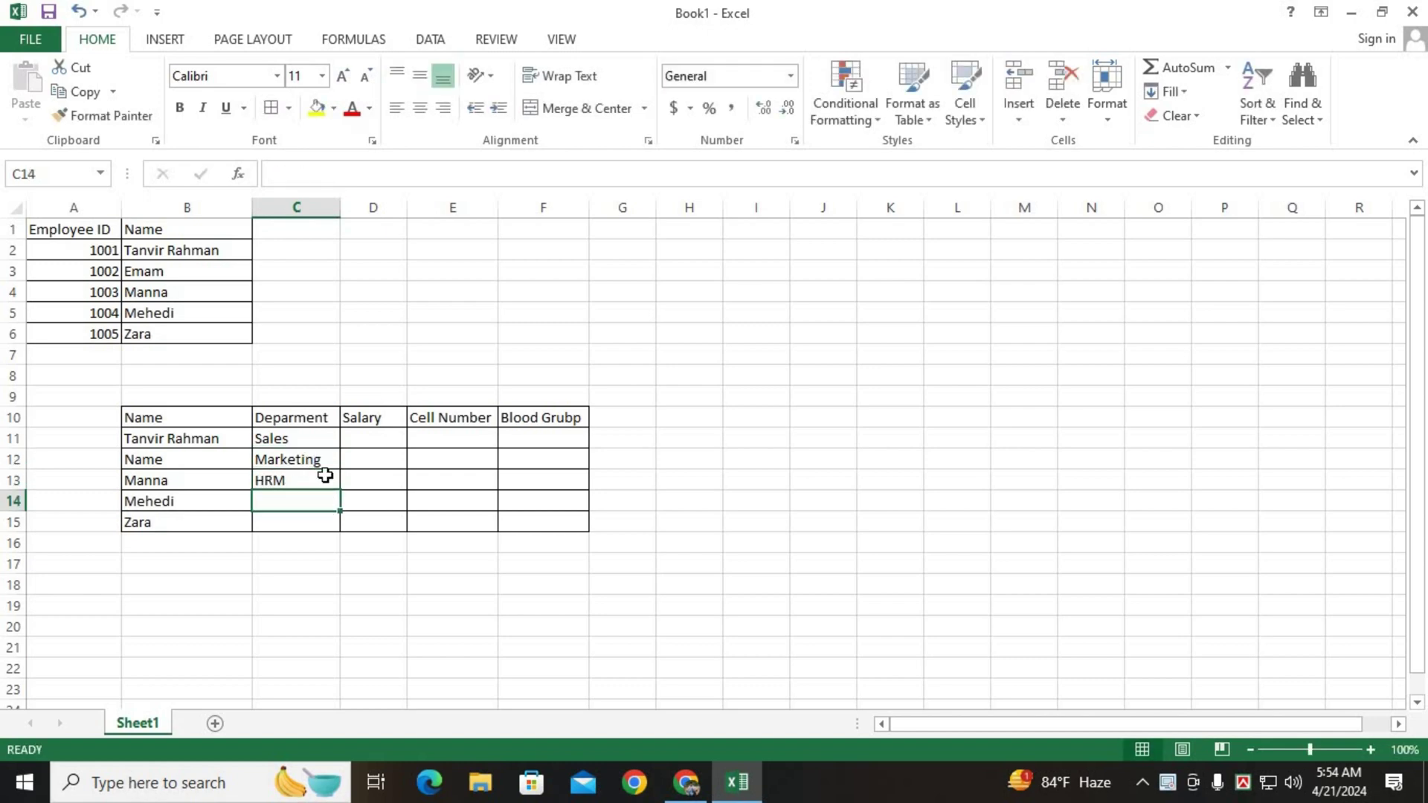
{"action": "type", "text": "Accounts"}
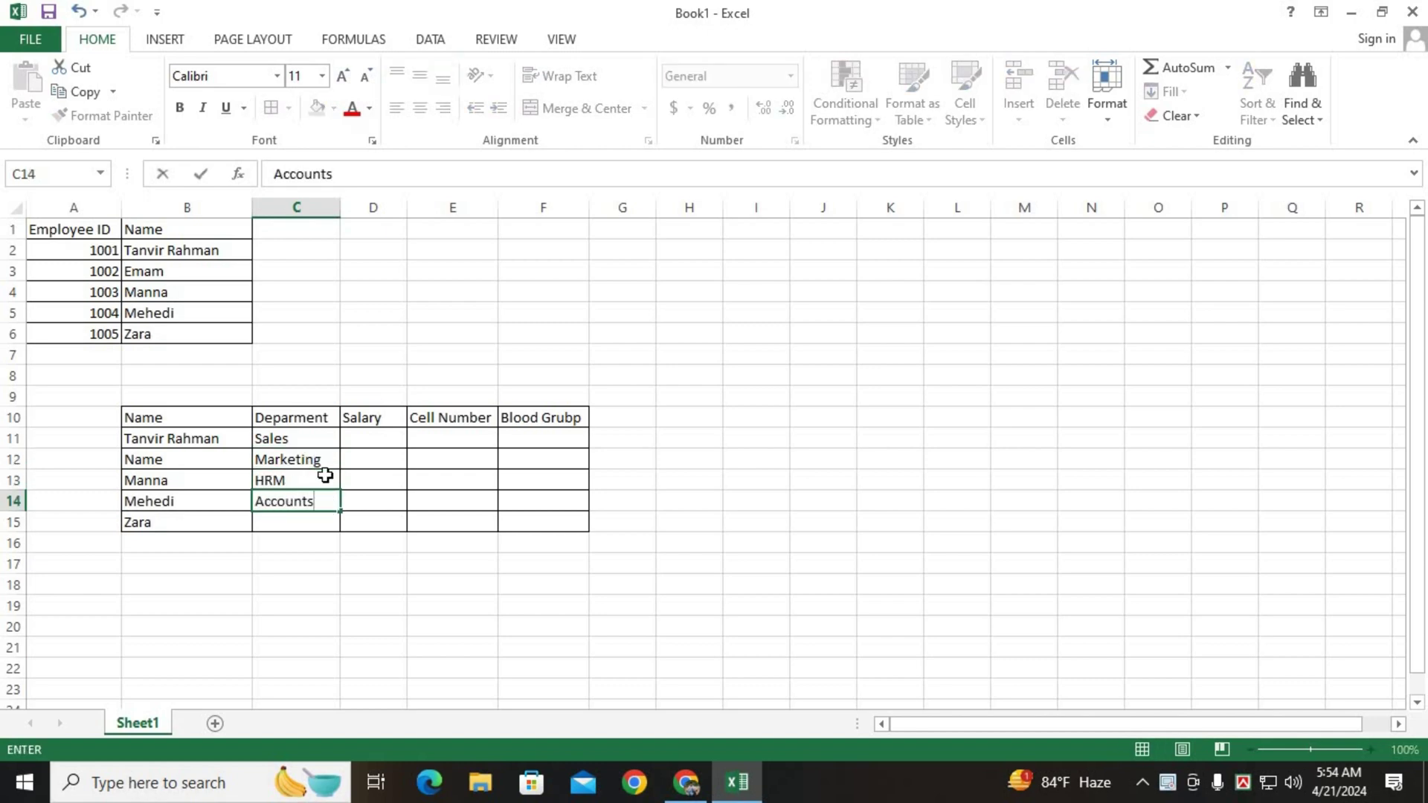
{"action": "key", "text": "Return"}
{"action": "type", "text": "Finance"}
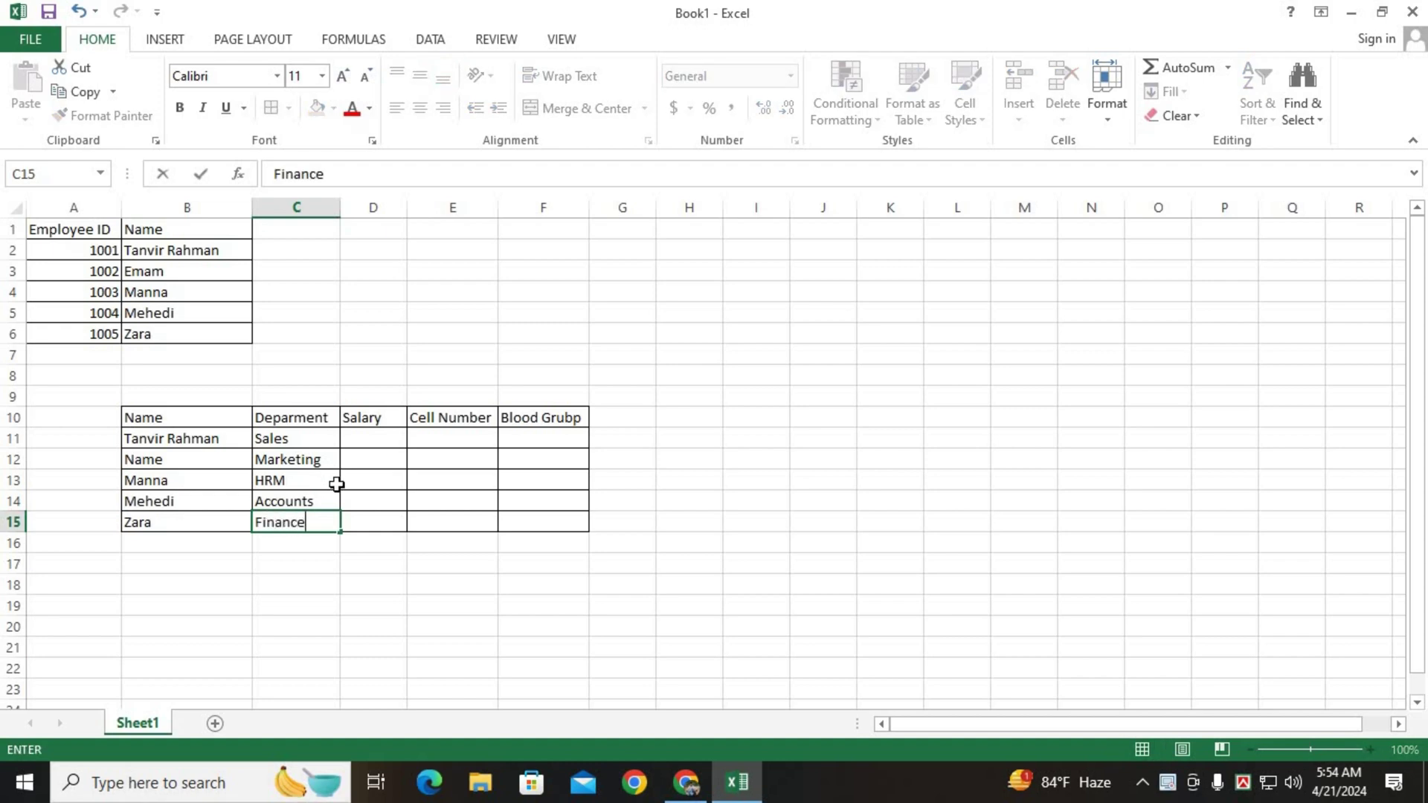
{"action": "left_click", "coordinate": [366, 437]}
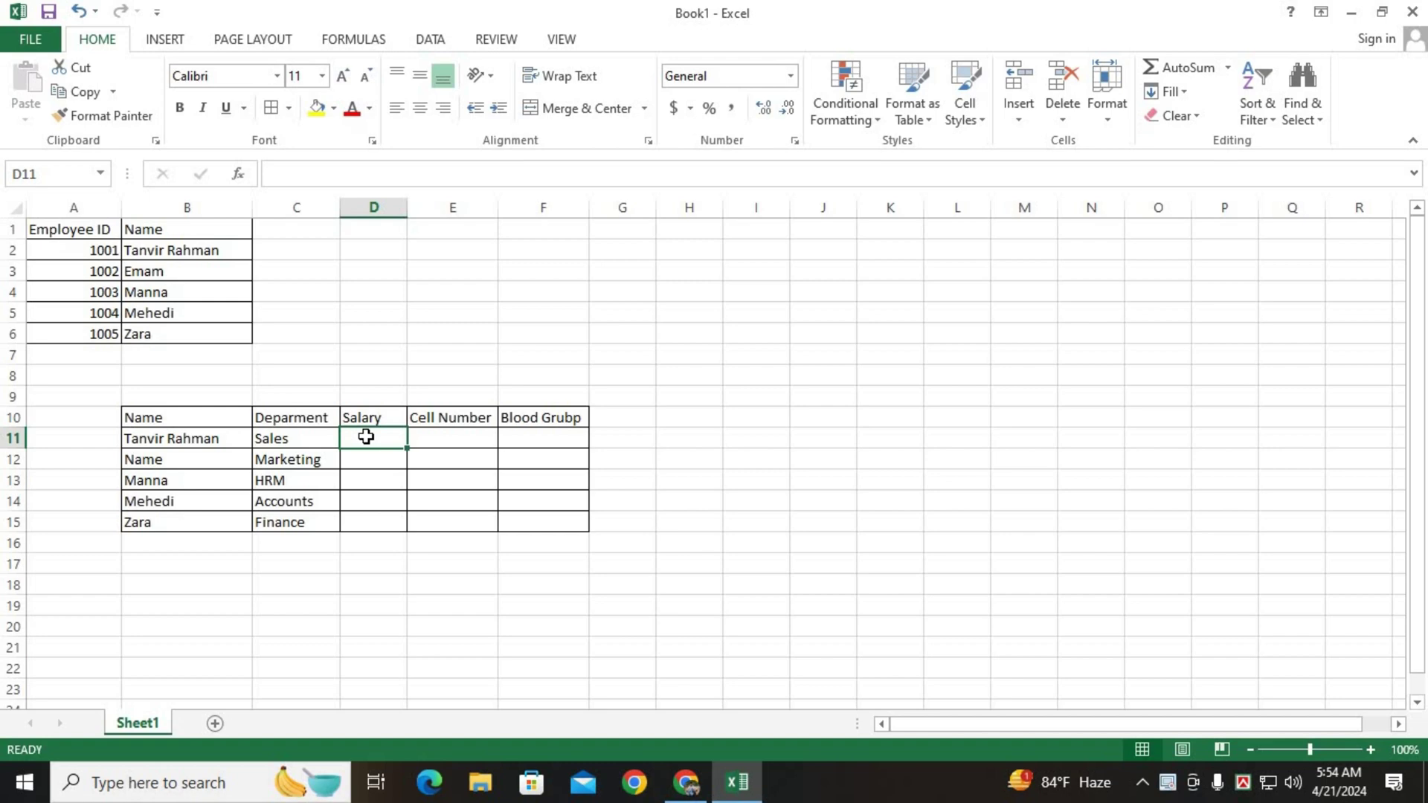
Enter salaries 80000, 60000, 45000, 48000 and 52000 in D11:D15.
{"action": "type", "text": "80000"}
{"action": "key", "text": "Return"}
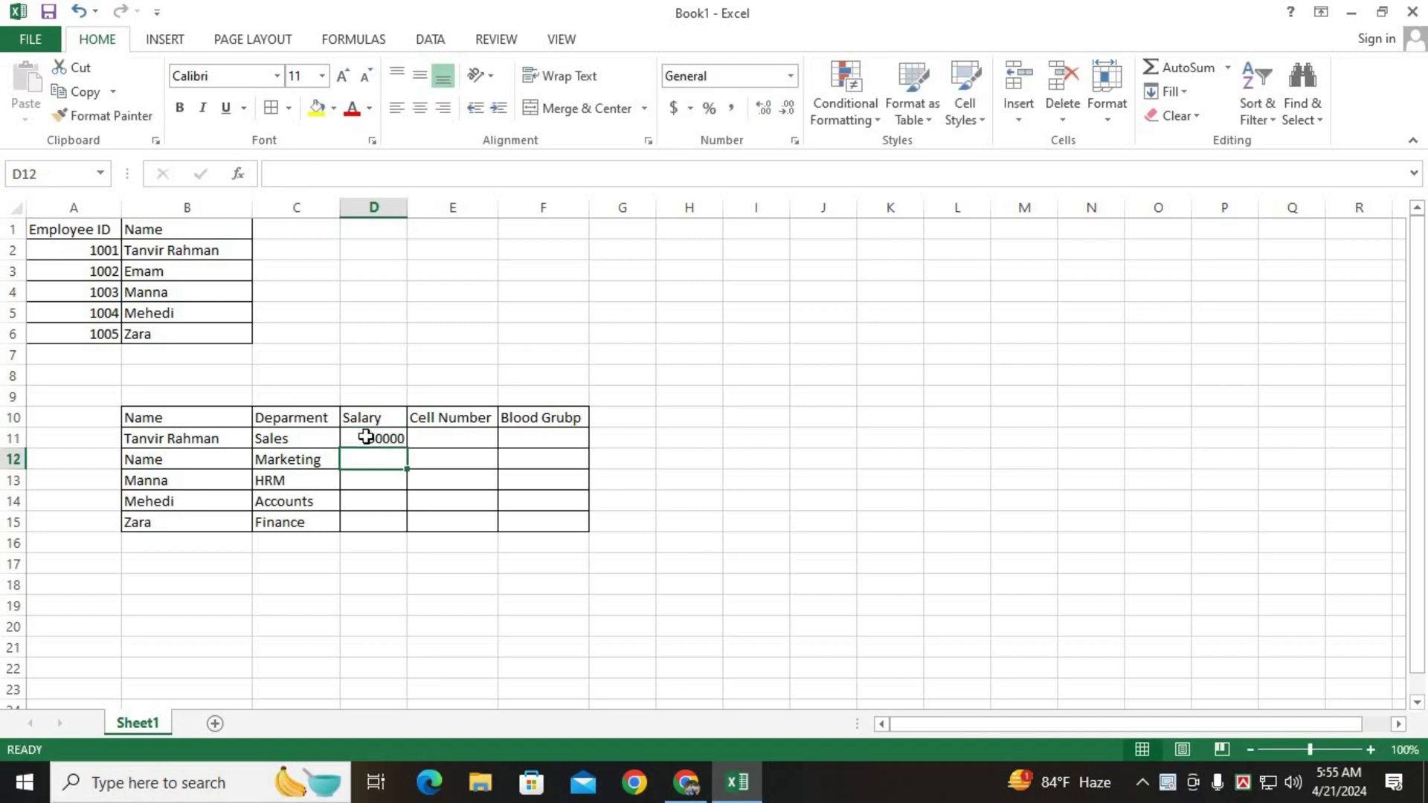
{"action": "type", "text": "60000"}
{"action": "key", "text": "Return"}
{"action": "type", "text": "45000"}
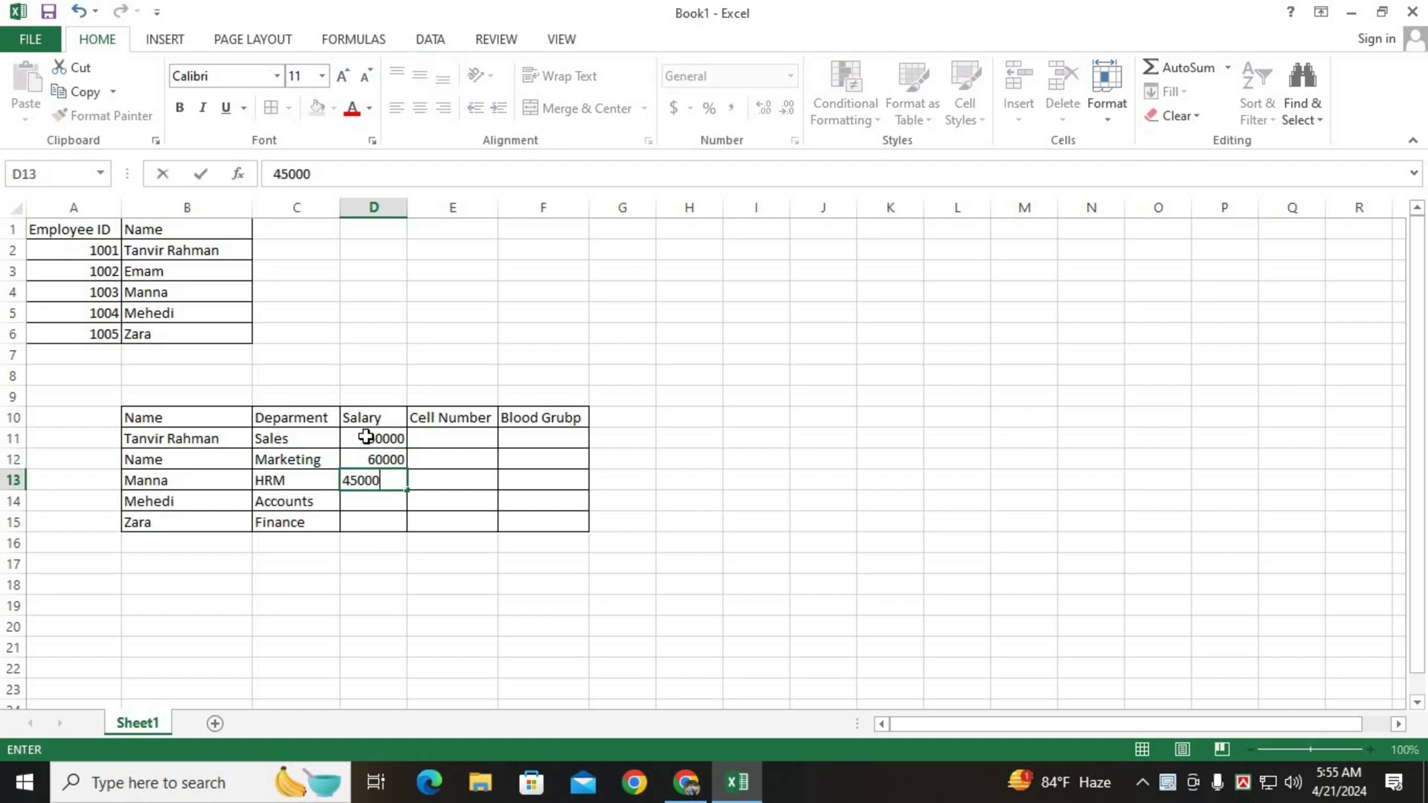
{"action": "key", "text": "Return"}
{"action": "type", "text": "48000"}
{"action": "key", "text": "Return"}
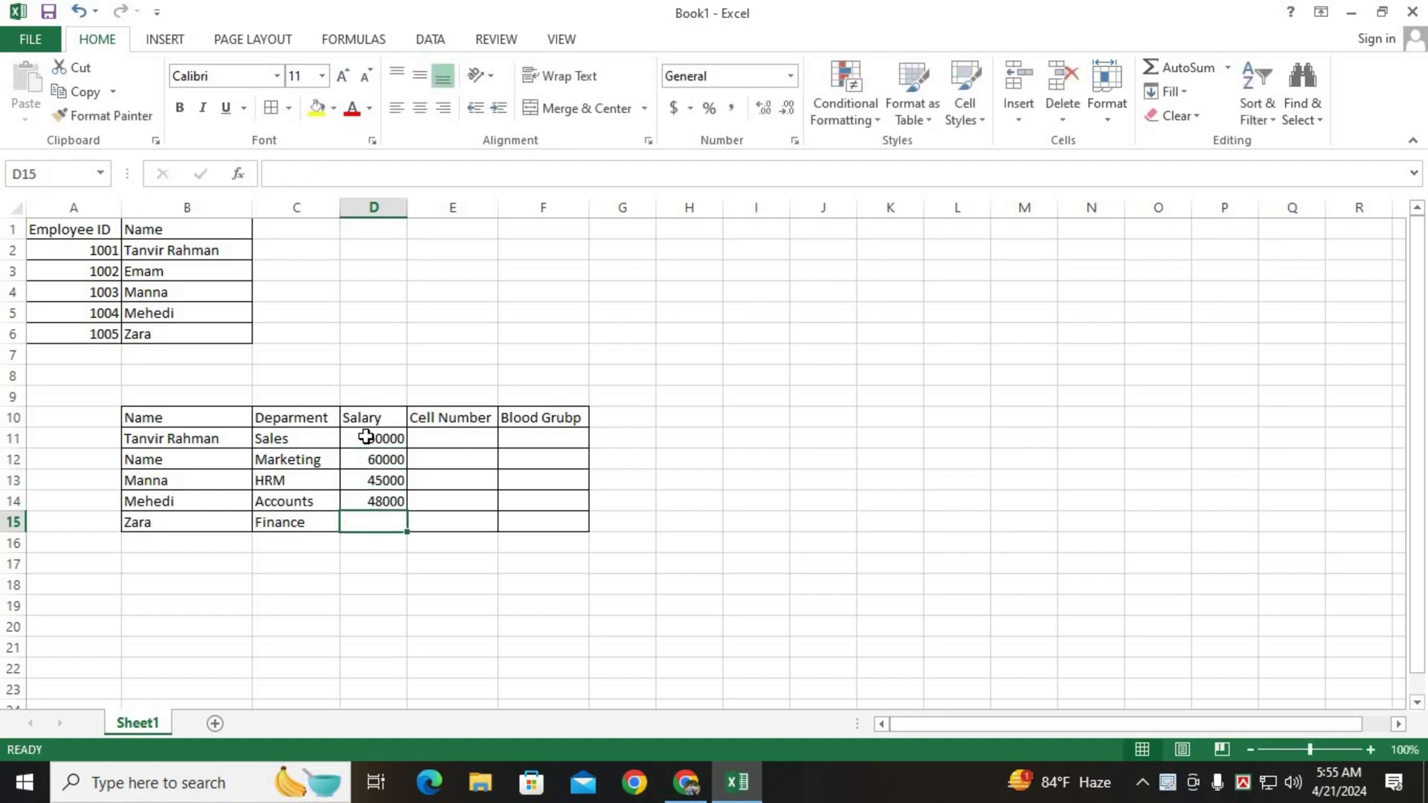
{"action": "type", "text": "52000"}
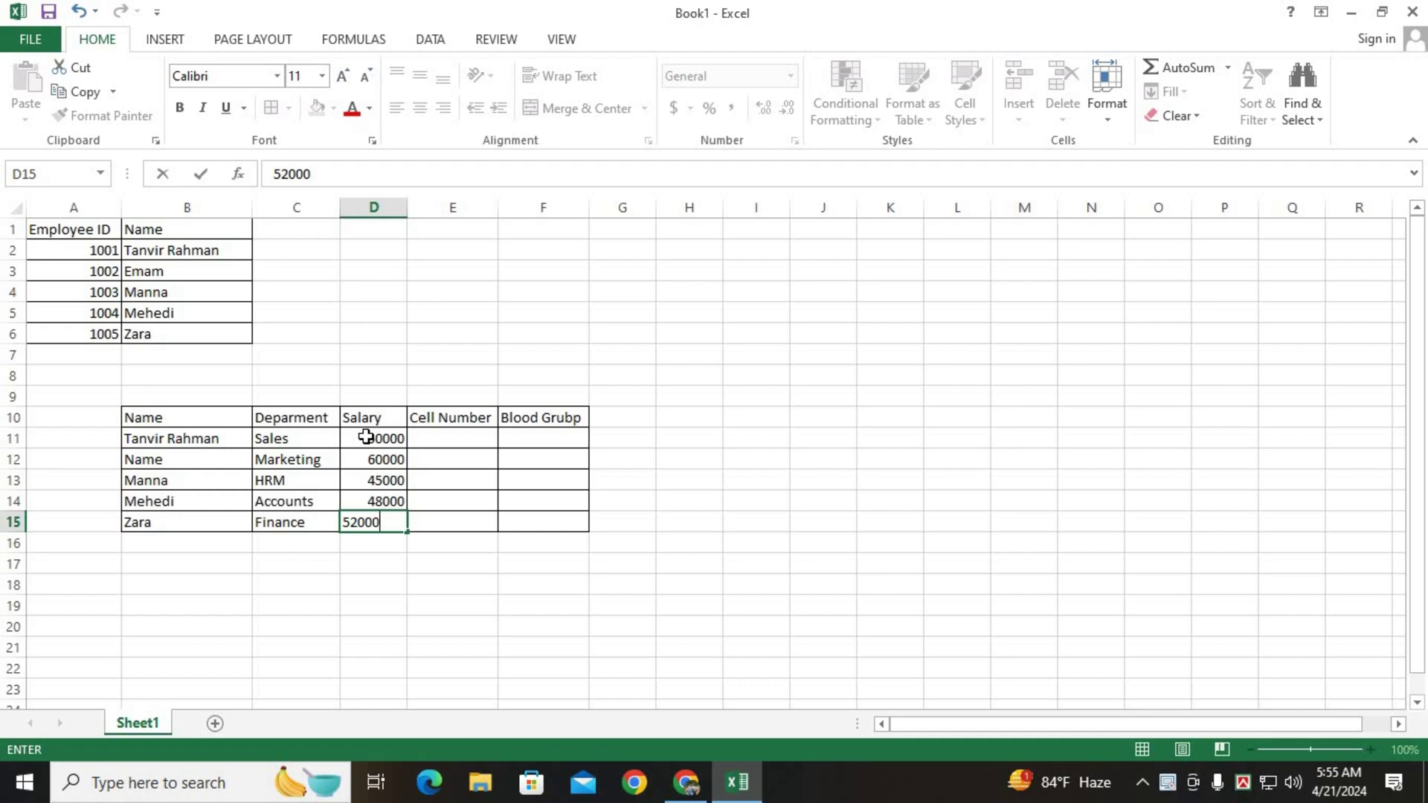
{"action": "key", "text": "Tab"}
{"action": "key", "text": "Up"}
{"action": "key", "text": "Up"}
{"action": "key", "text": "Up"}
{"action": "key", "text": "Up"}
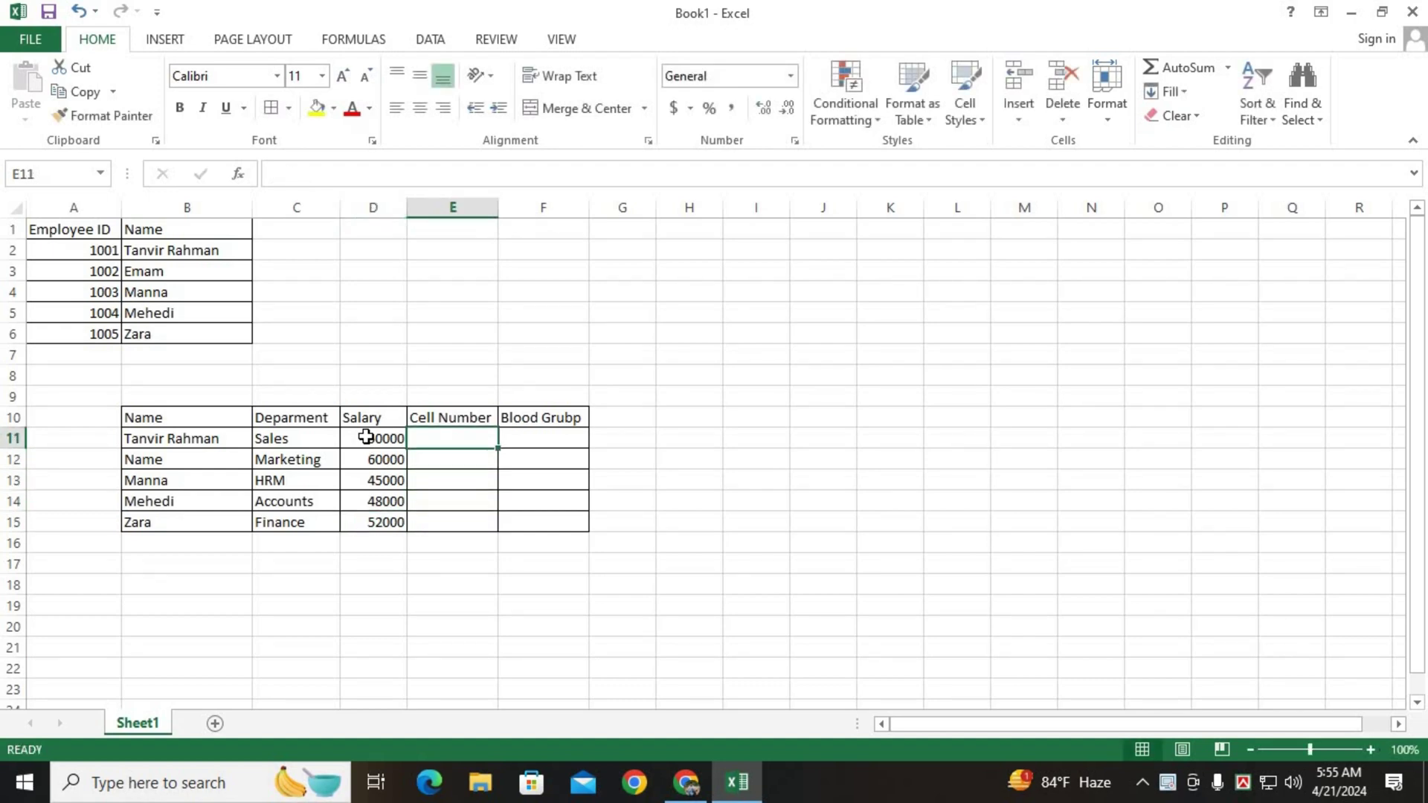
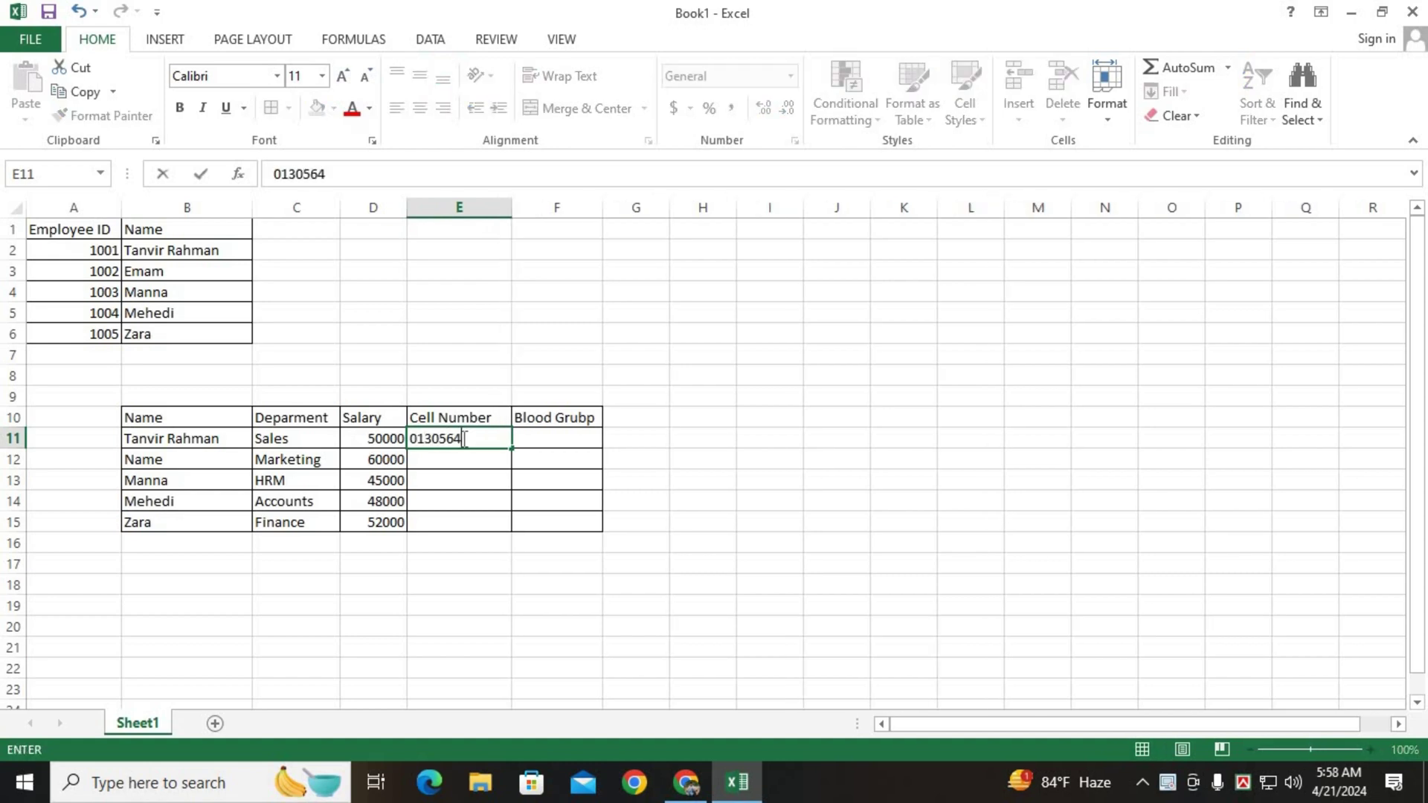
Format E11:E15 as Text so phone numbers keep their leading zero.
{"action": "key", "text": "Return"}
{"action": "left_click", "coordinate": [432, 440]}
{"action": "key", "text": "Delete"}
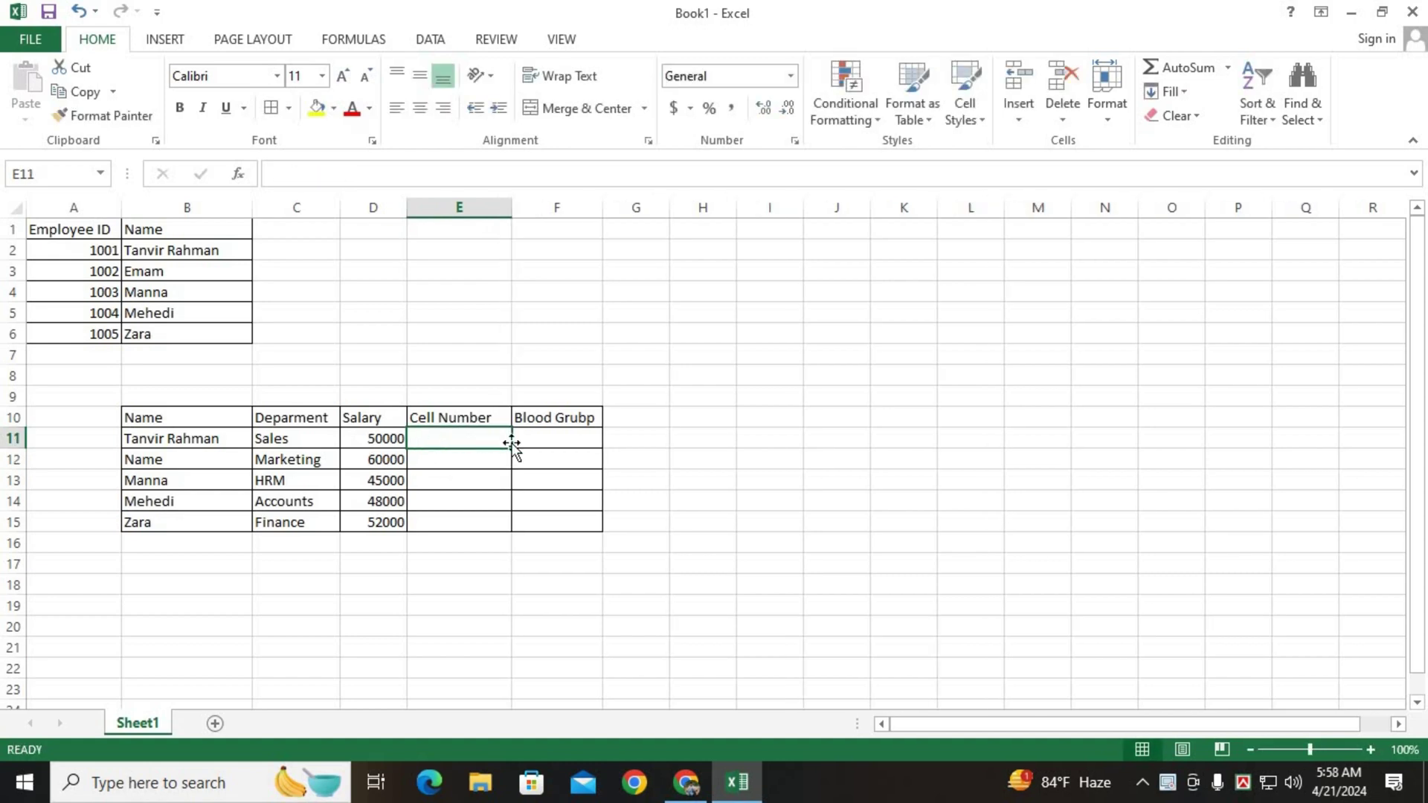
{"action": "left_click_drag", "start_coordinate": [511, 448], "coordinate": [512, 524]}
{"action": "left_click", "coordinate": [790, 76]}
{"action": "scroll", "coordinate": [747, 493], "scroll_direction": "down", "scroll_amount": 1}
{"action": "left_click", "coordinate": [744, 515]}
Enter each employee's phone number in E11:E15.
{"action": "left_click", "coordinate": [444, 443]}
{"action": "key", "text": "Return"}
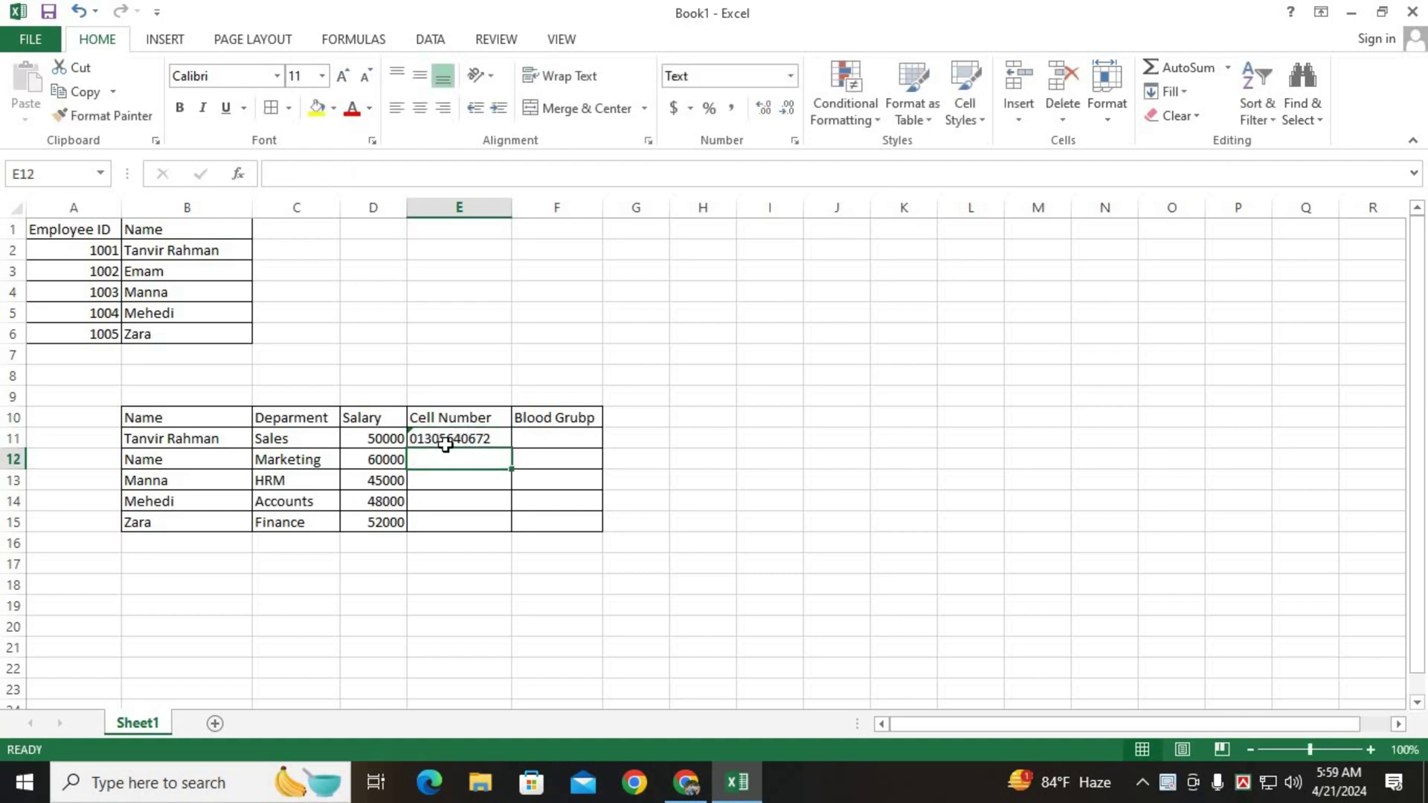
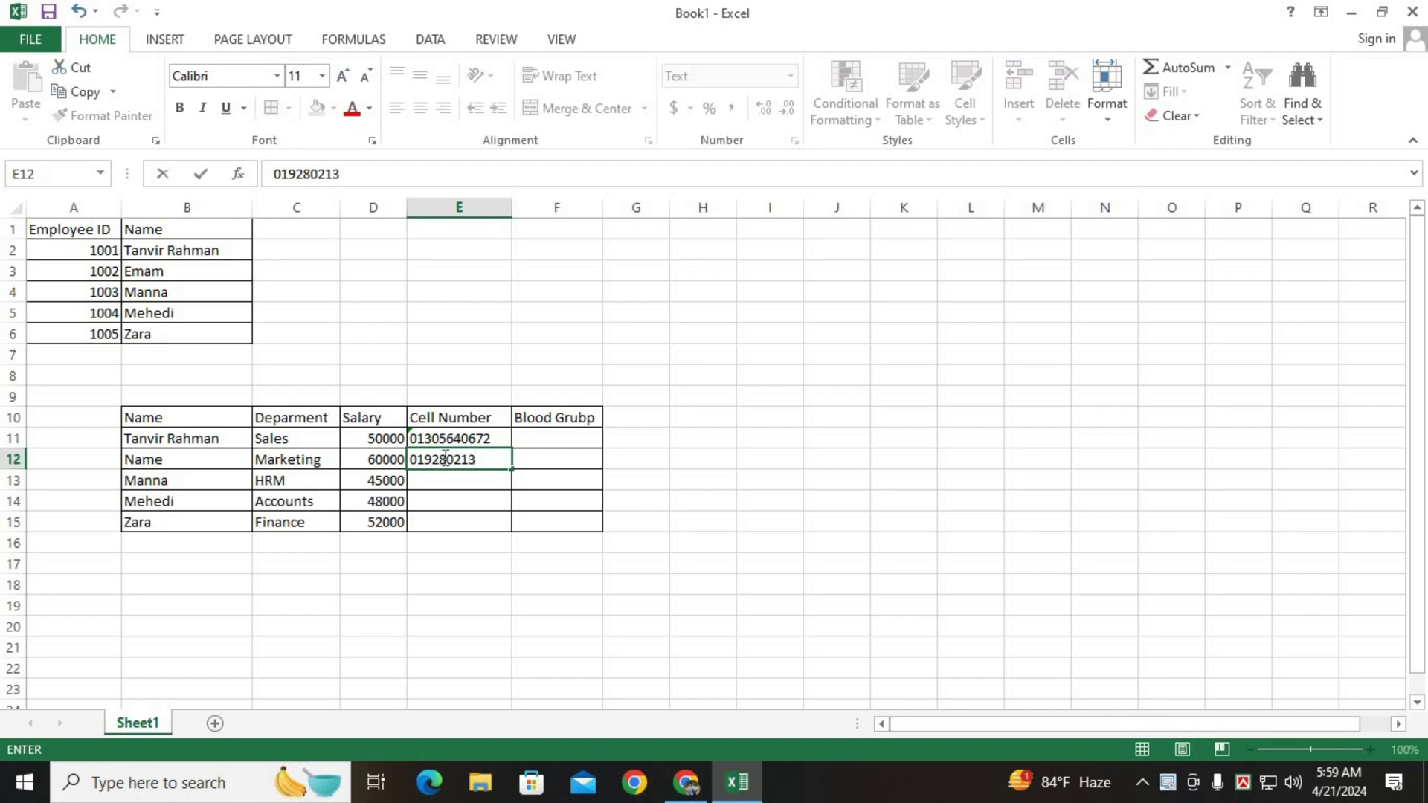
{"action": "key", "text": "Return"}
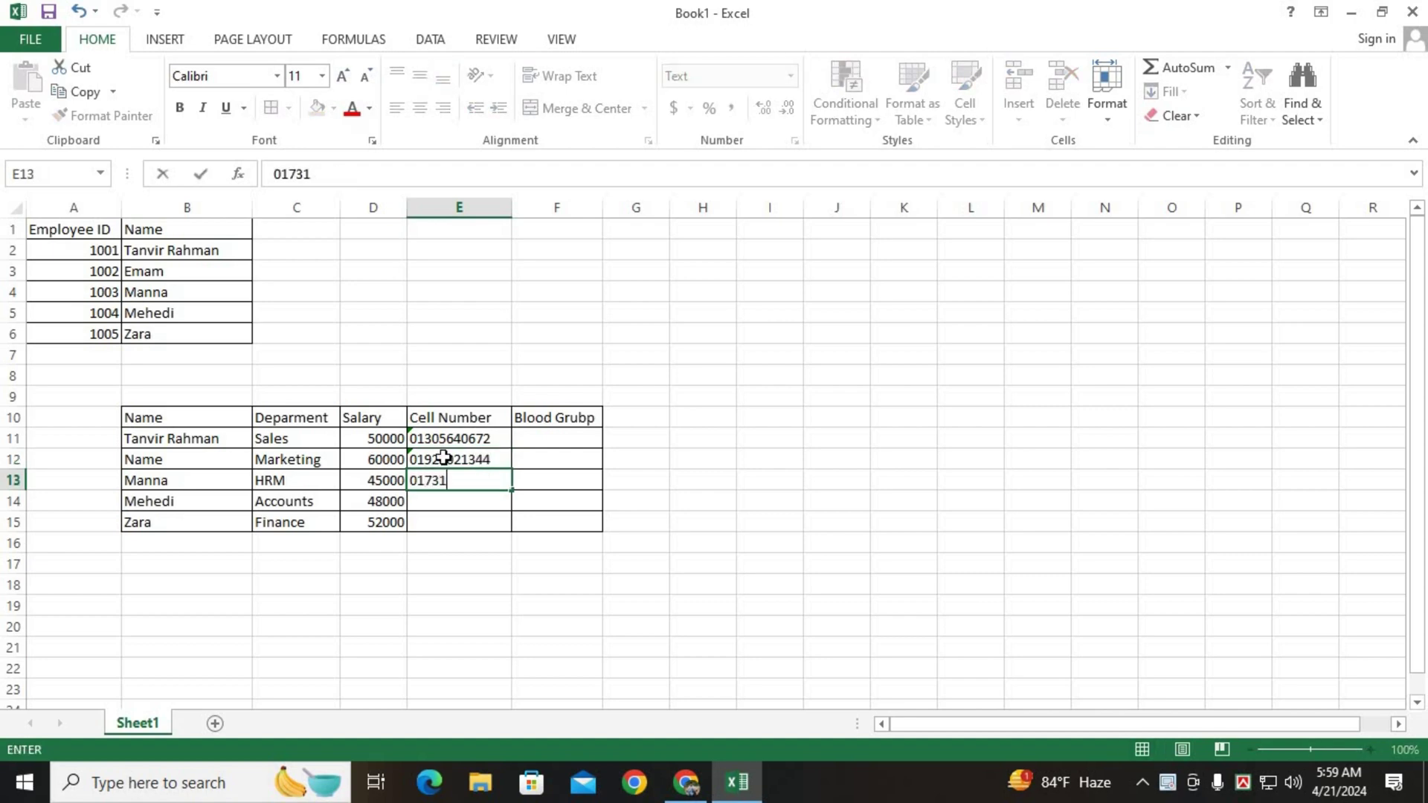
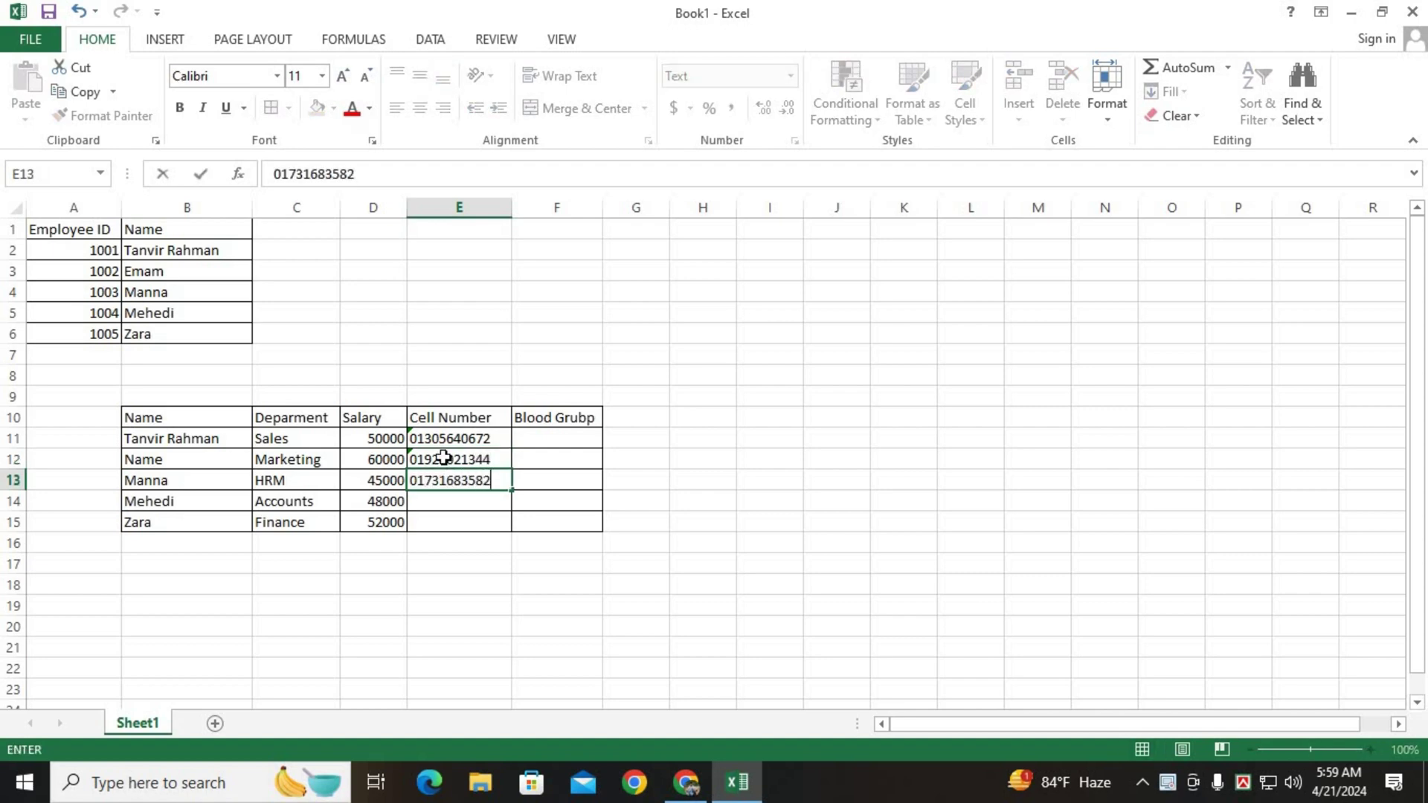
{"action": "key", "text": "Return"}
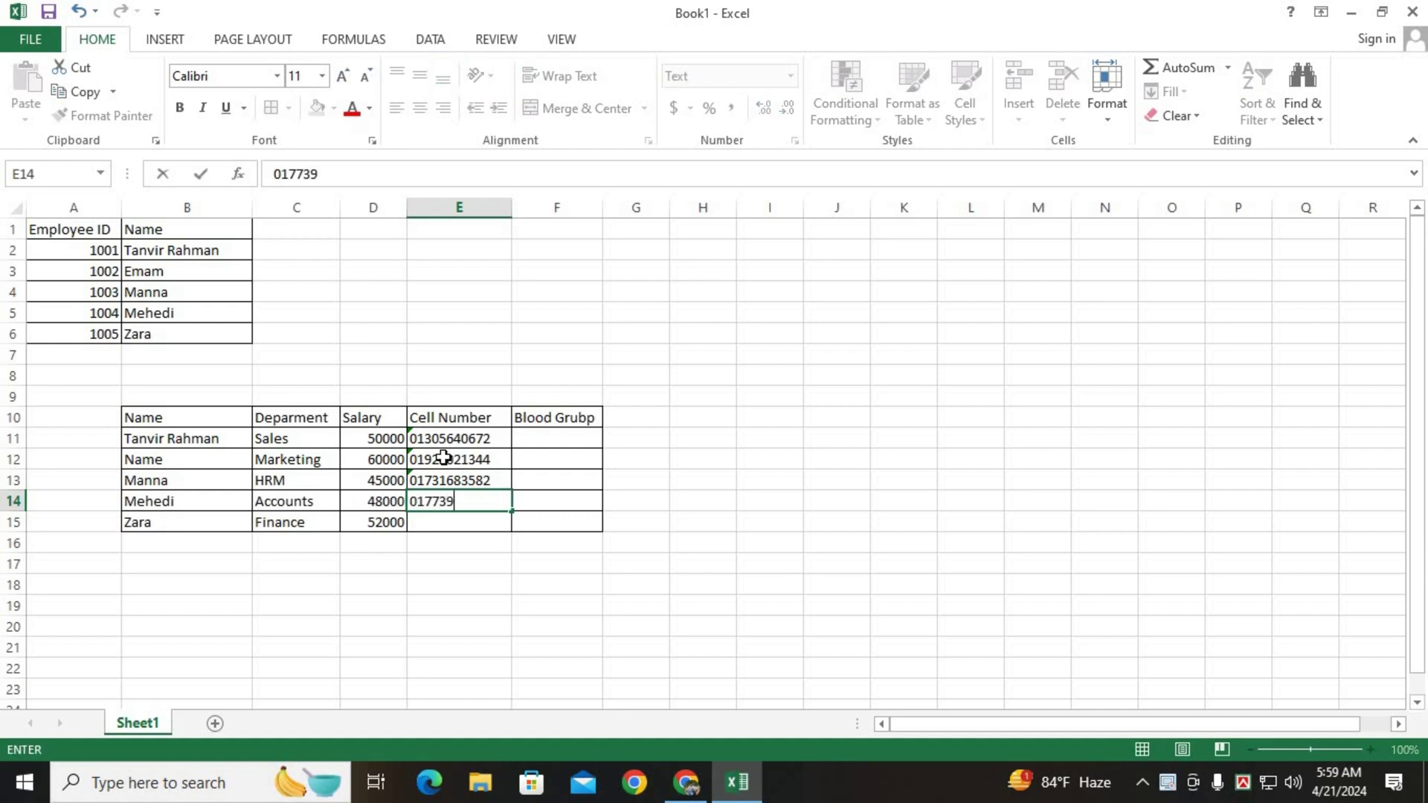
{"action": "key", "text": "Return"}
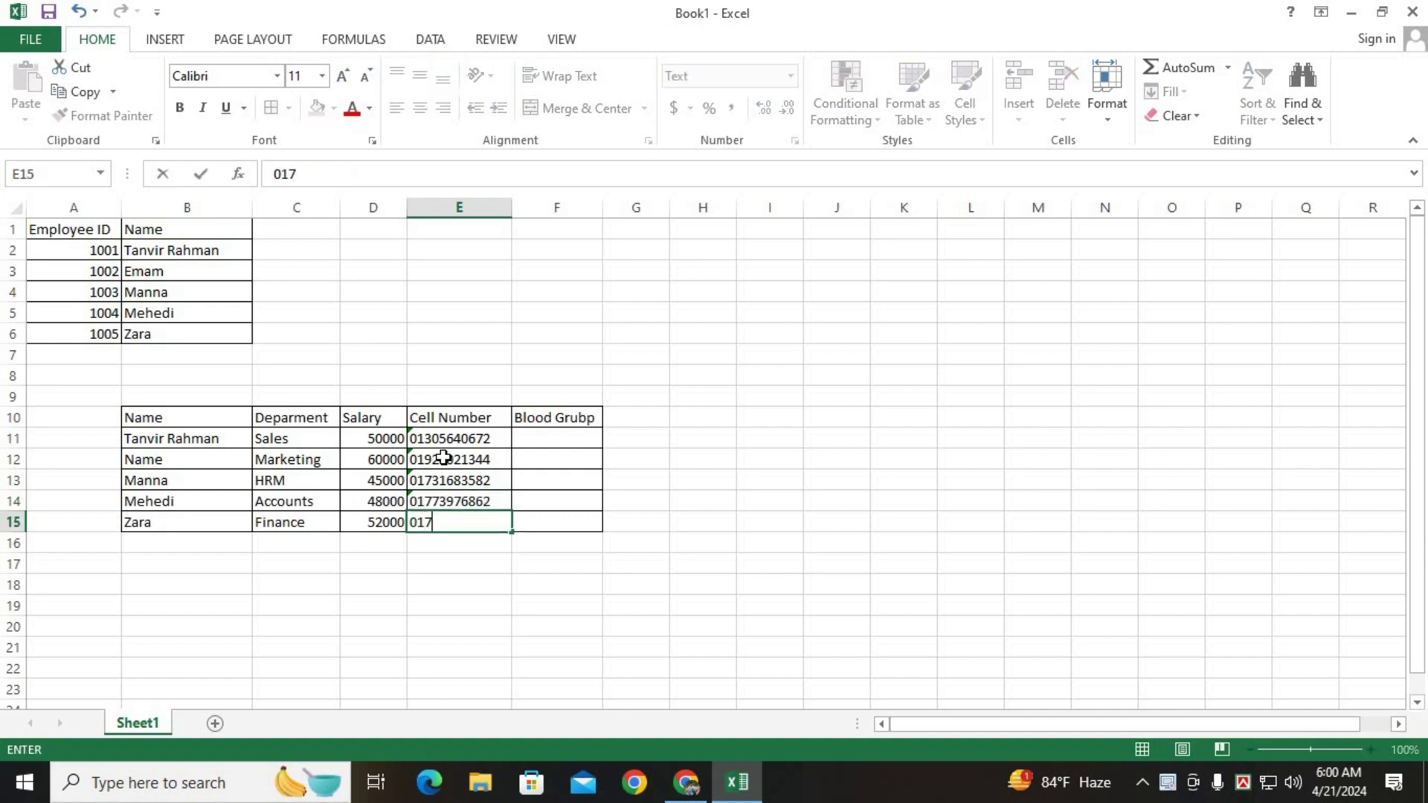
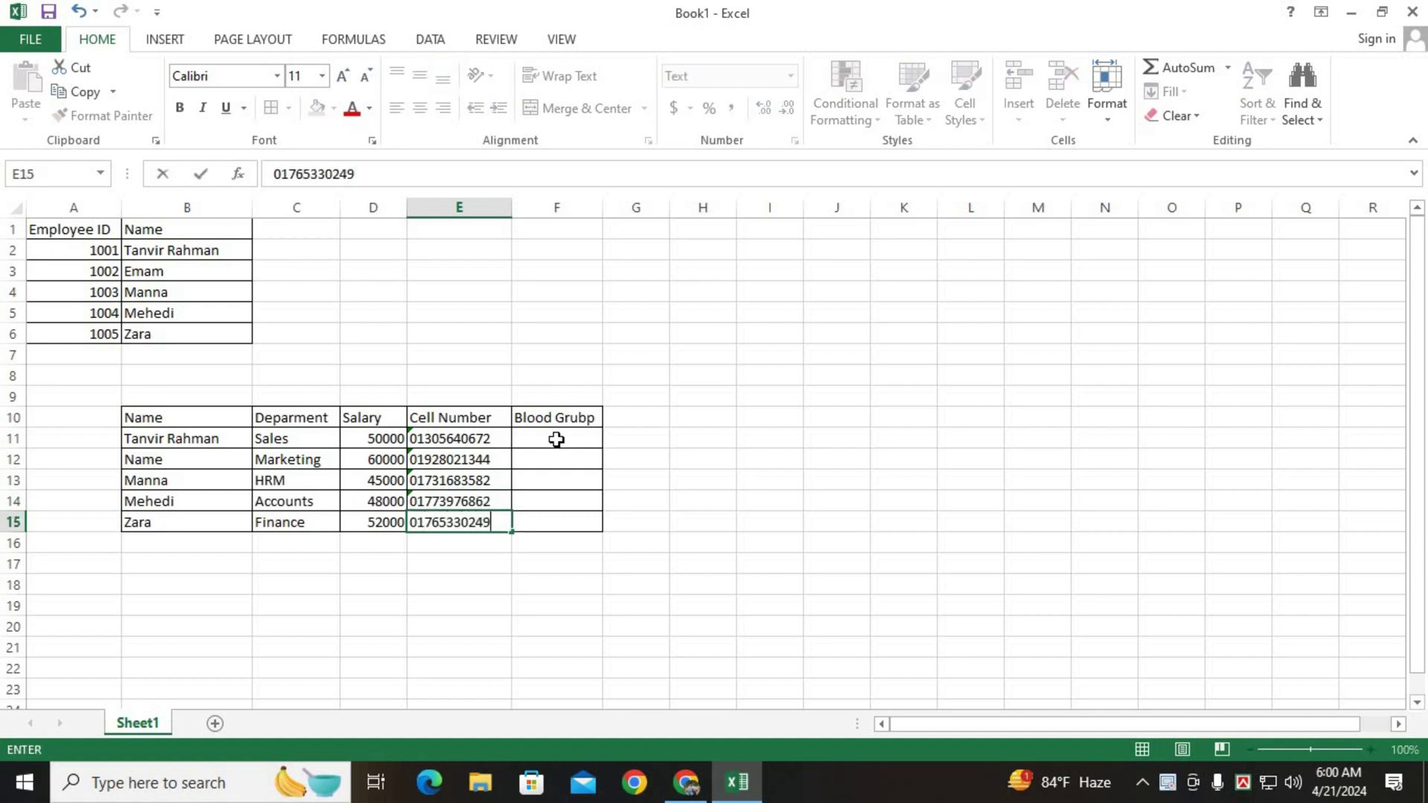
{"action": "left_click", "coordinate": [557, 439]}
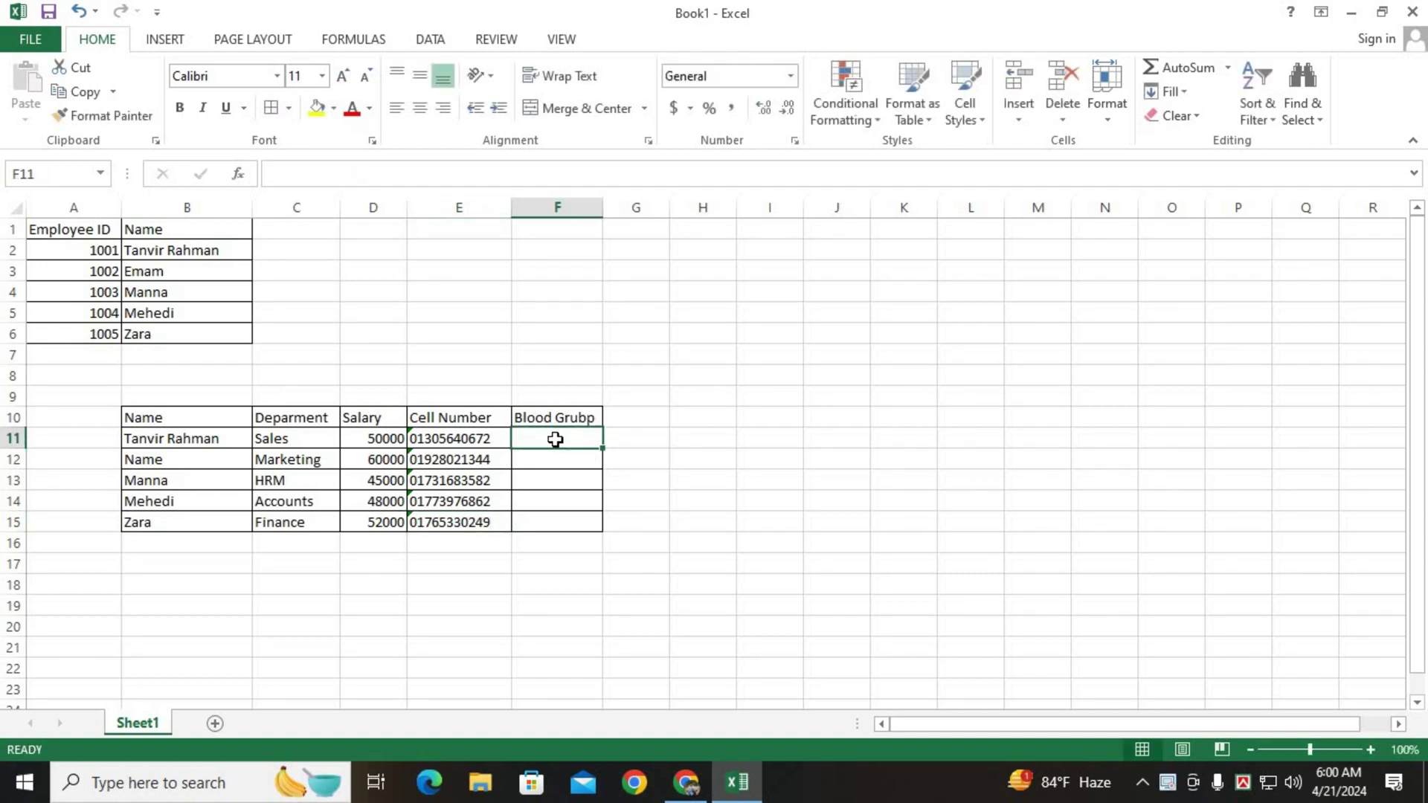
Enter blood groups A-, B+, O+, AB- and A+ in F11:F15.
{"action": "type", "text": "A-"}
{"action": "key", "text": "Return"}
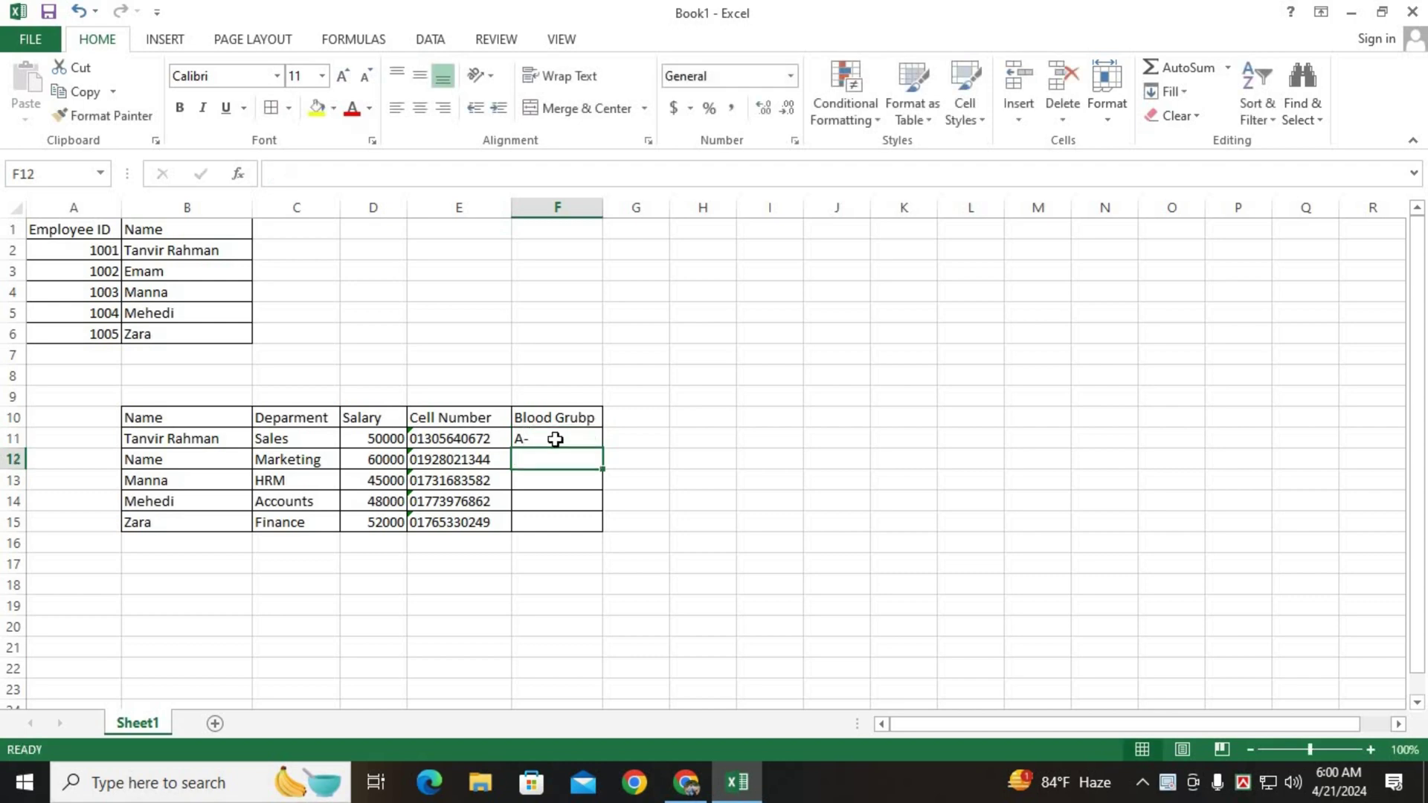
{"action": "type", "text": "B+"}
{"action": "key", "text": "Return"}
{"action": "type", "text": "O+"}
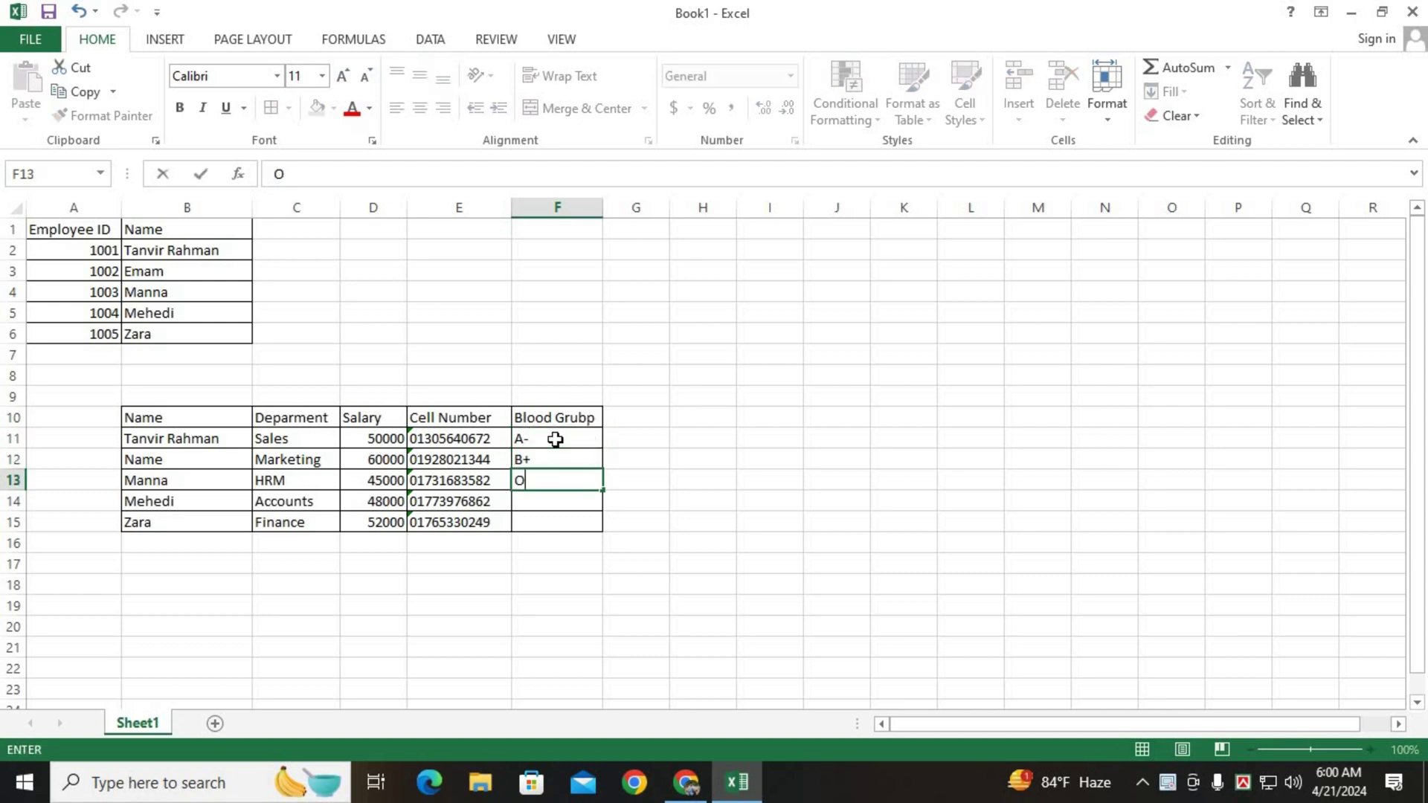
{"action": "key", "text": "Return"}
{"action": "type", "text": "AB-"}
{"action": "key", "text": "Return"}
{"action": "type", "text": "A+"}
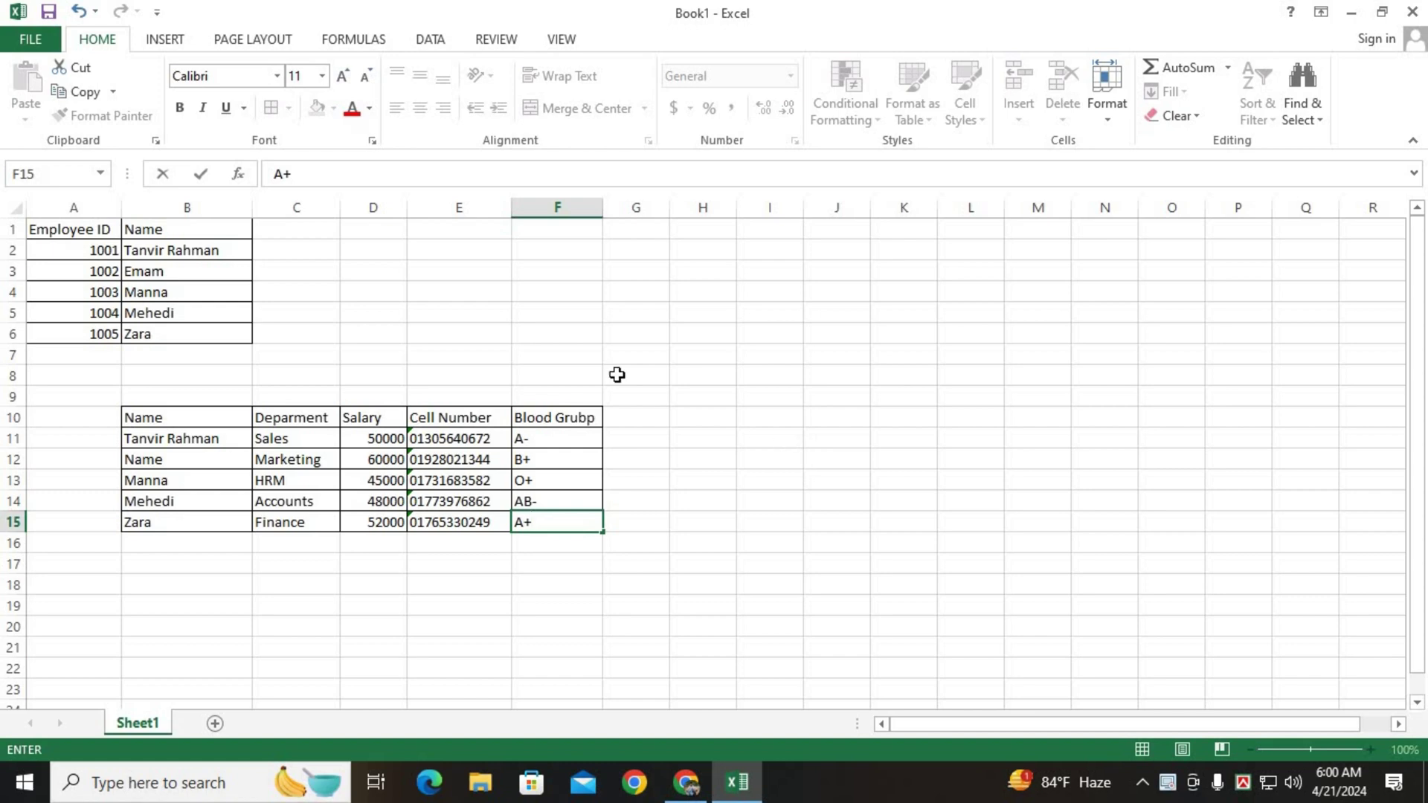
{"action": "left_click", "coordinate": [562, 229]}
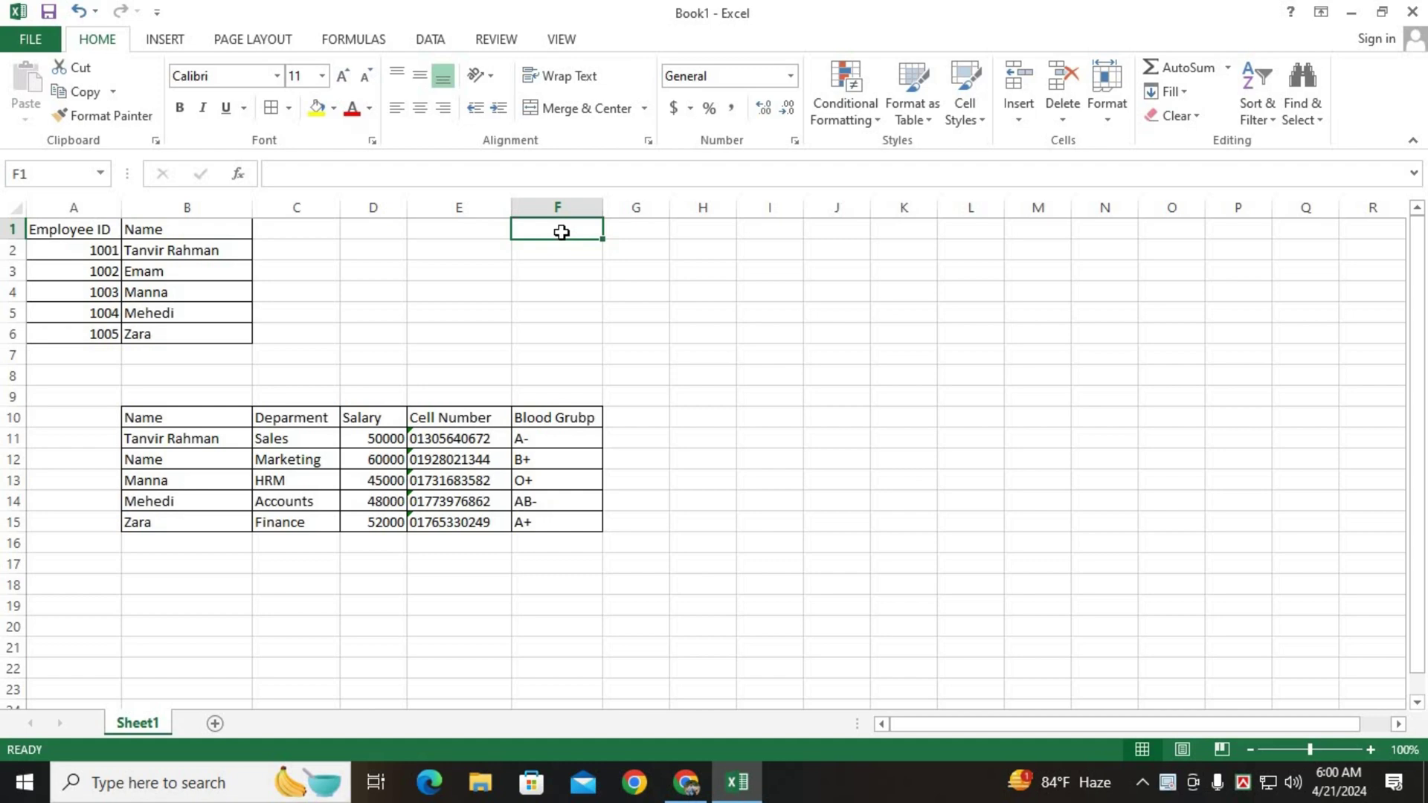
Enter the labels Employee and Deparment in F1 and F2.
{"action": "type", "text": "Employee"}
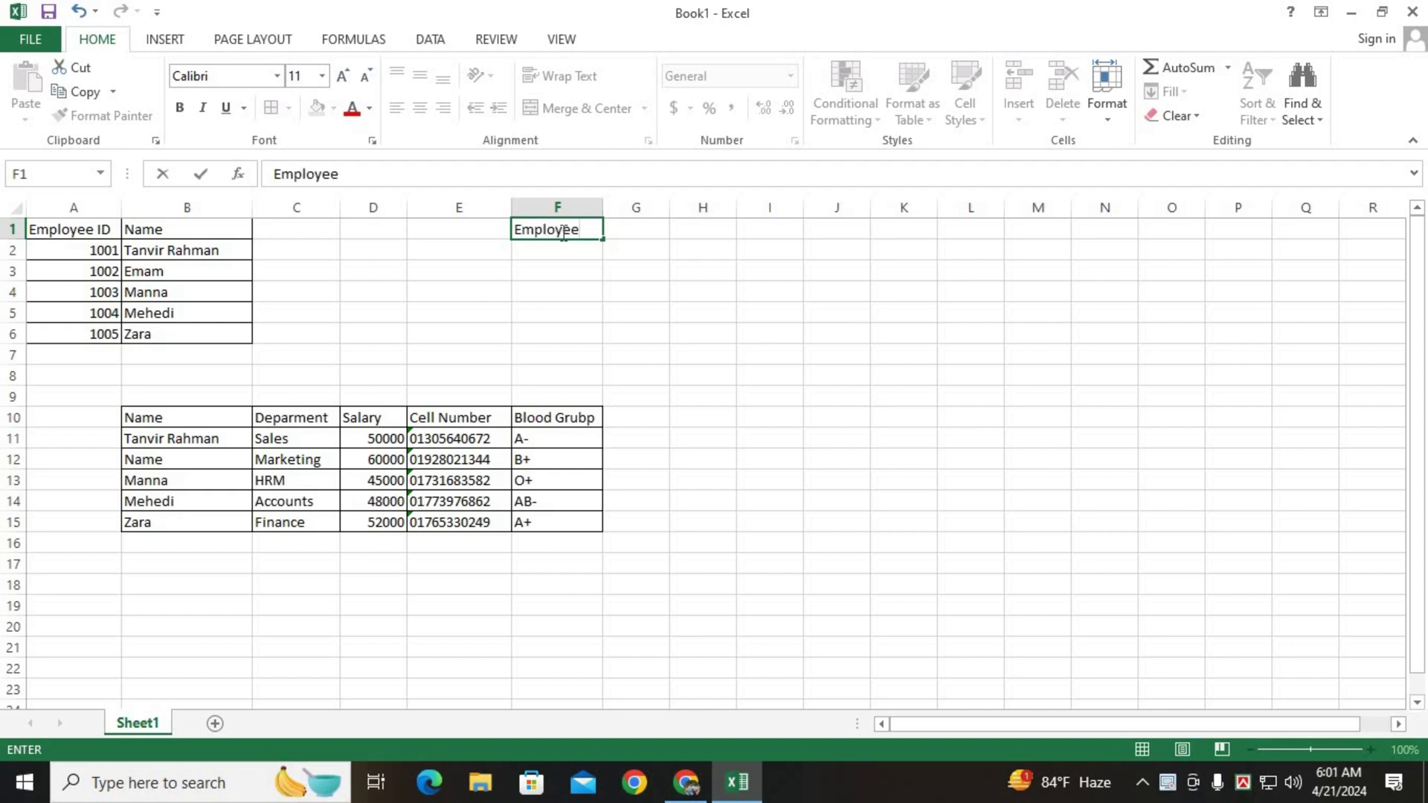
{"action": "key", "text": "Return"}
{"action": "type", "text": "Deparmw"}
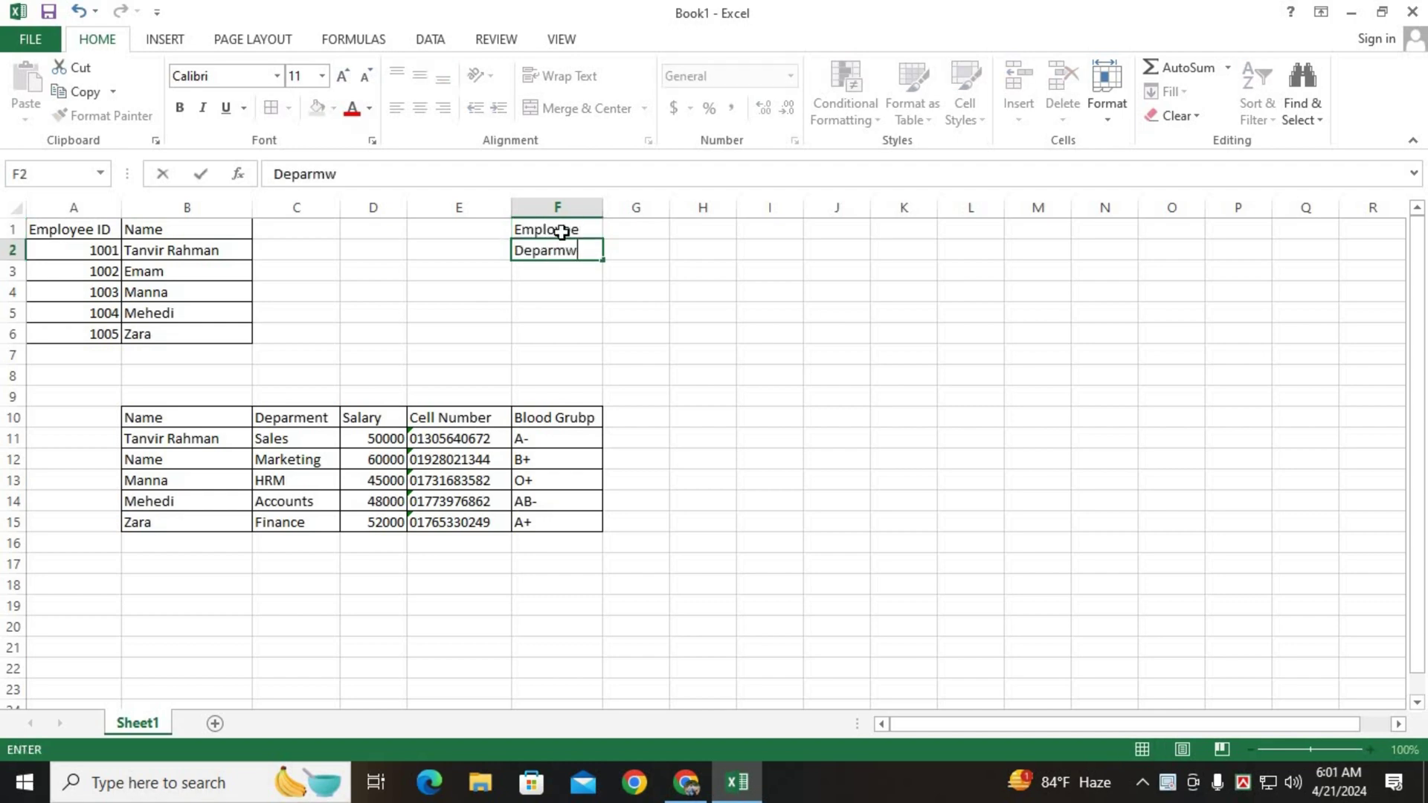
{"action": "key", "text": "BackSpace"}
{"action": "type", "text": "et"}
{"action": "key", "text": "BackSpace"}
{"action": "type", "text": "nt"}
{"action": "key", "text": "Return"}
Enter the labels Salary, Cell Number and Blood Group in F3:F5.
{"action": "type", "text": "Sa"}
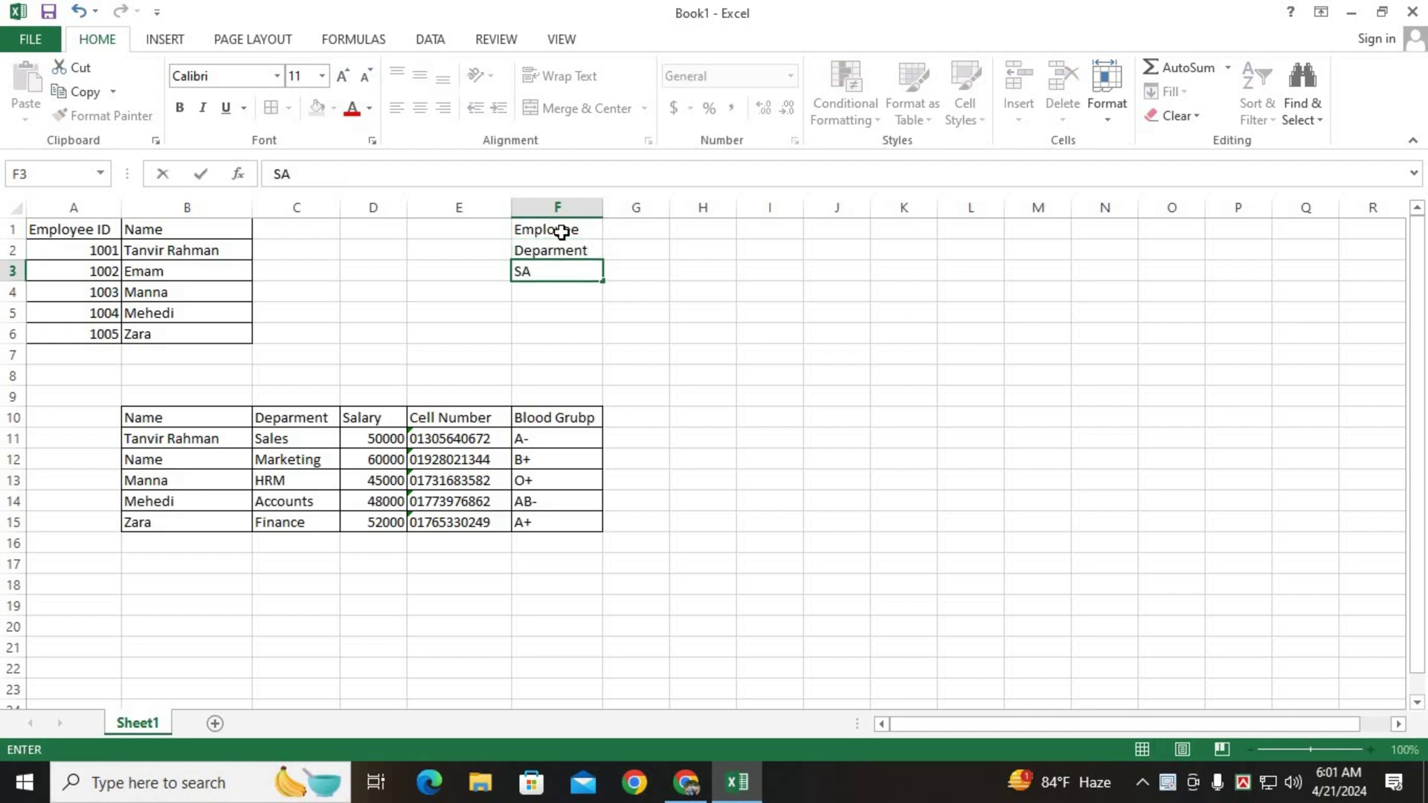
{"action": "key", "text": "BackSpace"}
{"action": "key", "text": "BackSpace"}
{"action": "type", "text": "Salary"}
{"action": "key", "text": "Return"}
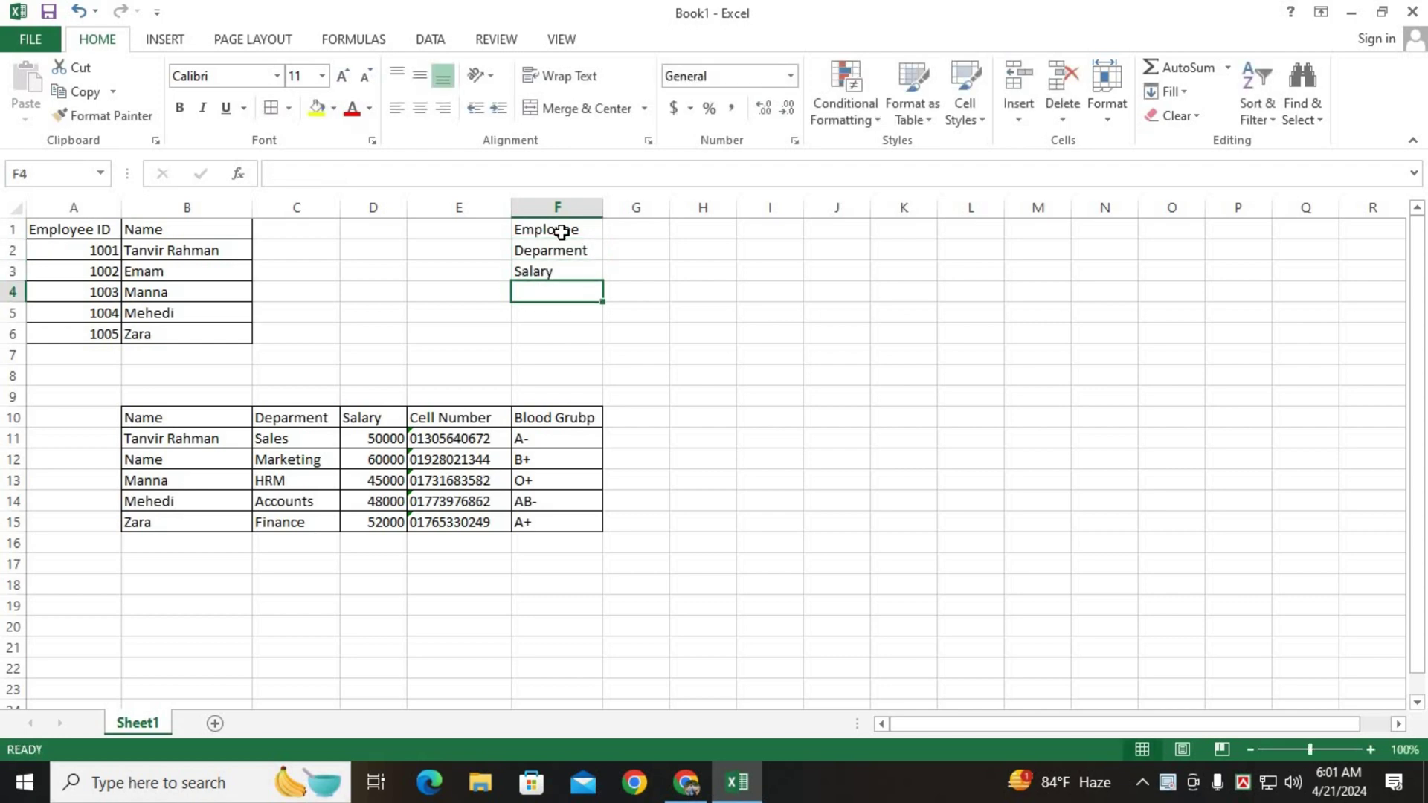
{"action": "type", "text": "Cell Num"}
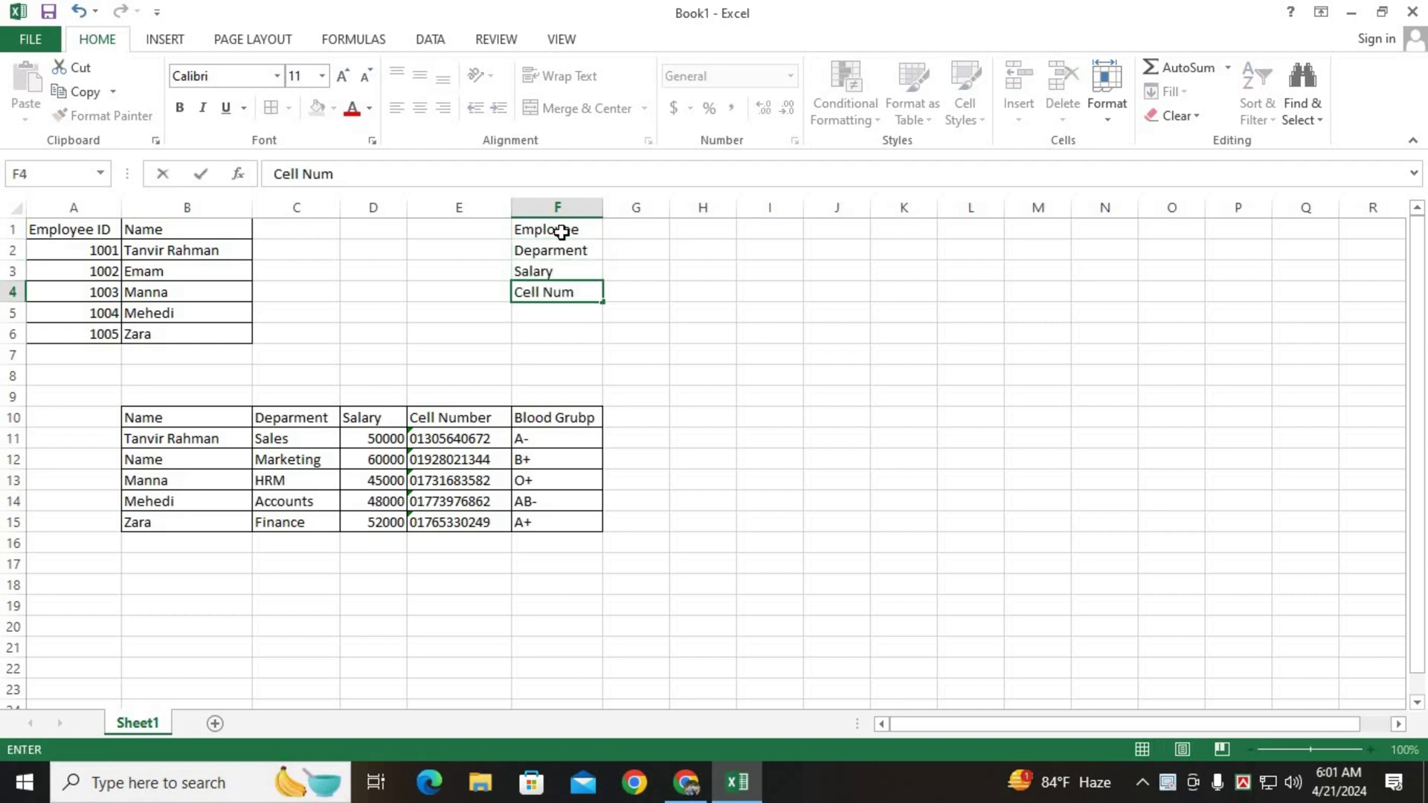
{"action": "type", "text": "ber"}
{"action": "key", "text": "Return"}
{"action": "type", "text": "Blood G"}
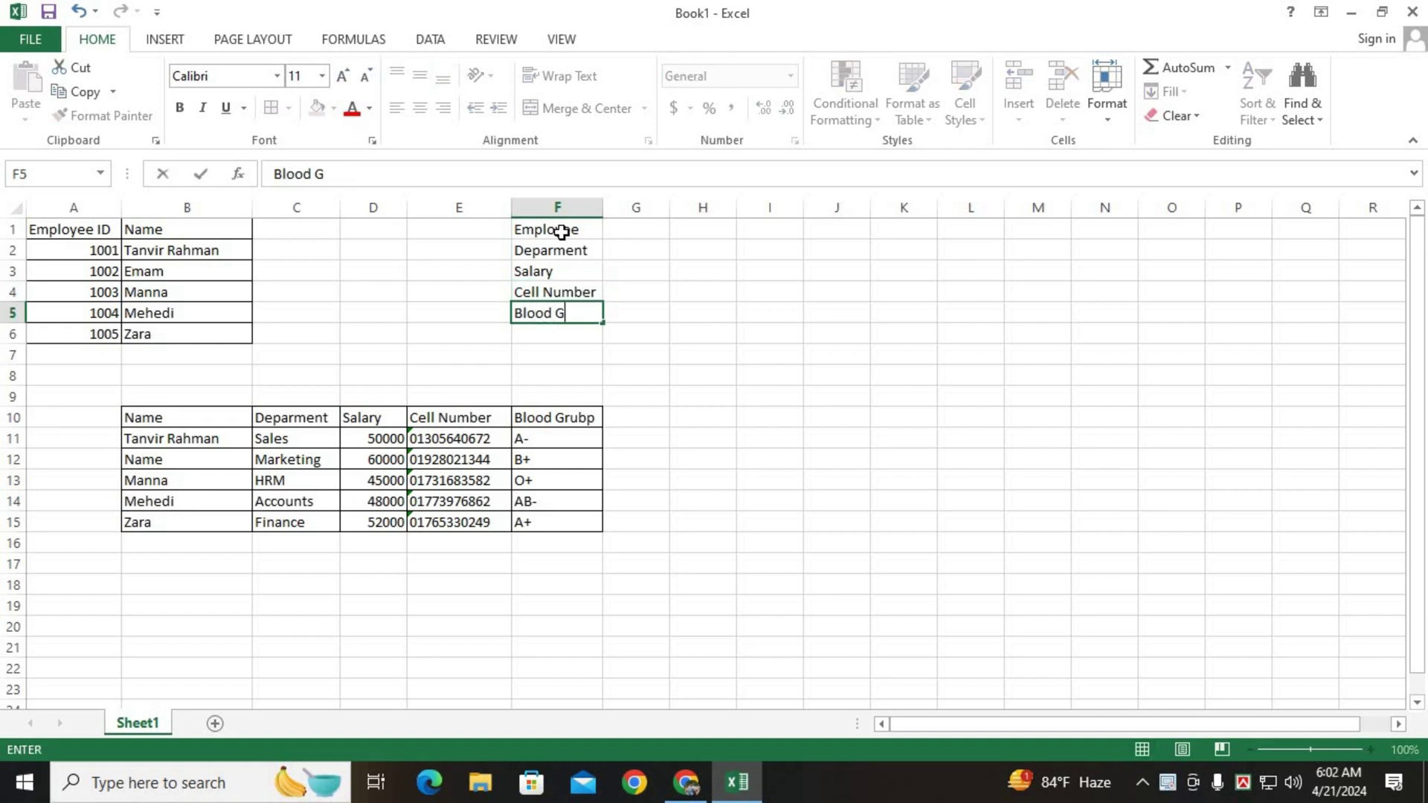
{"action": "type", "text": "roup"}
Give the A1:B1 and B10:F10 header rows and the F1:F5 labels an orange fill.
{"action": "left_click_drag", "start_coordinate": [557, 231], "coordinate": [554, 316]}
{"action": "left_click", "coordinate": [81, 231]}
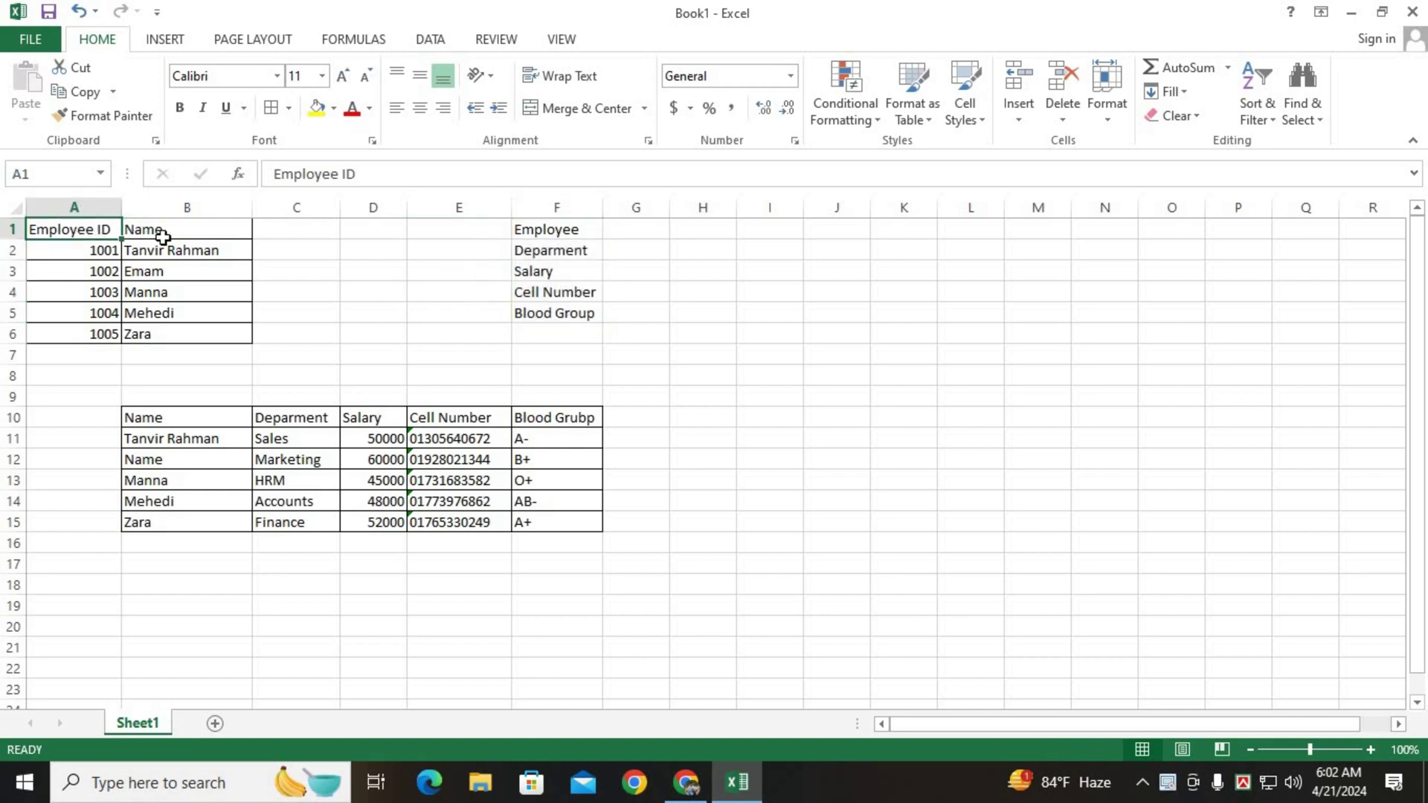
{"action": "left_click", "coordinate": [162, 236], "text": "shift"}
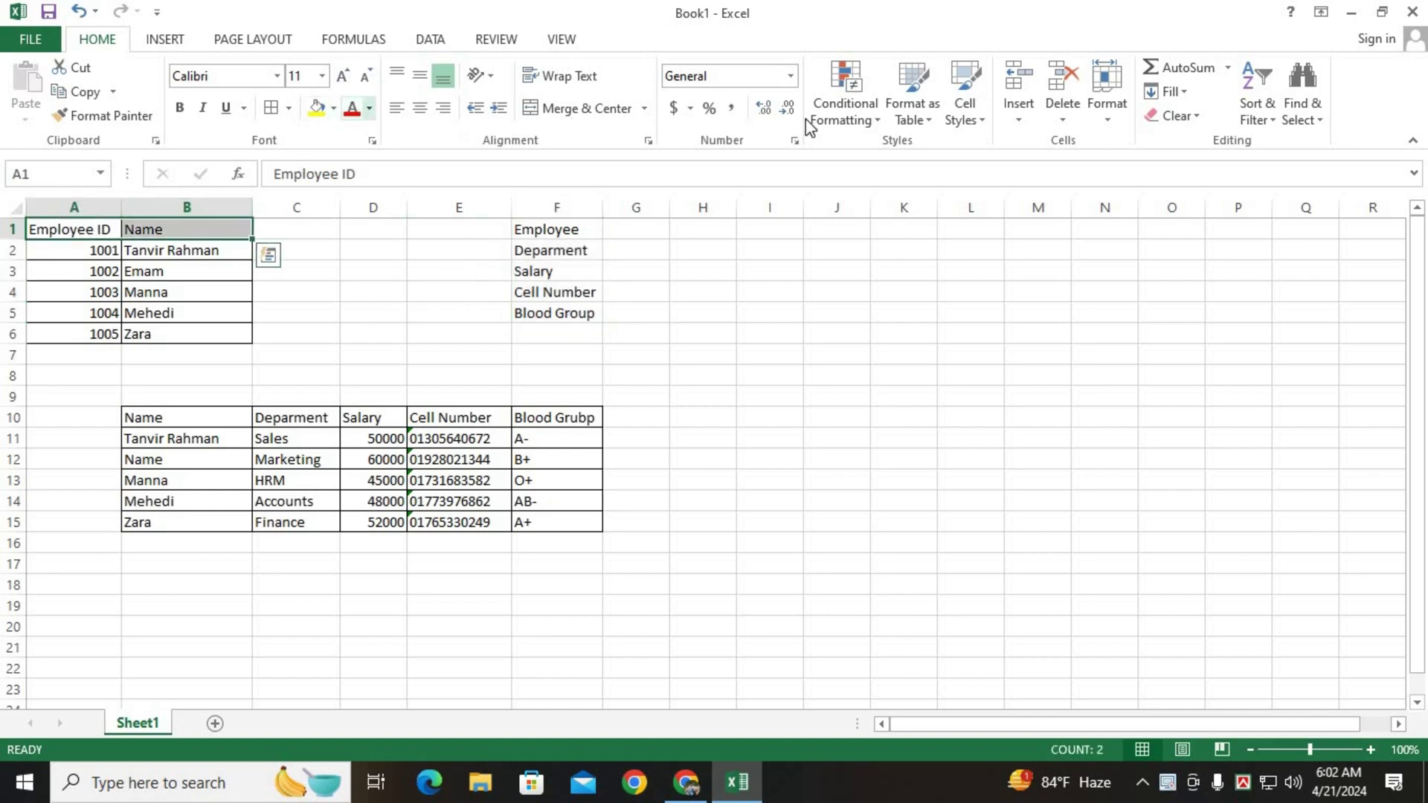
{"action": "left_click", "coordinate": [368, 108]}
{"action": "left_click", "coordinate": [334, 109]}
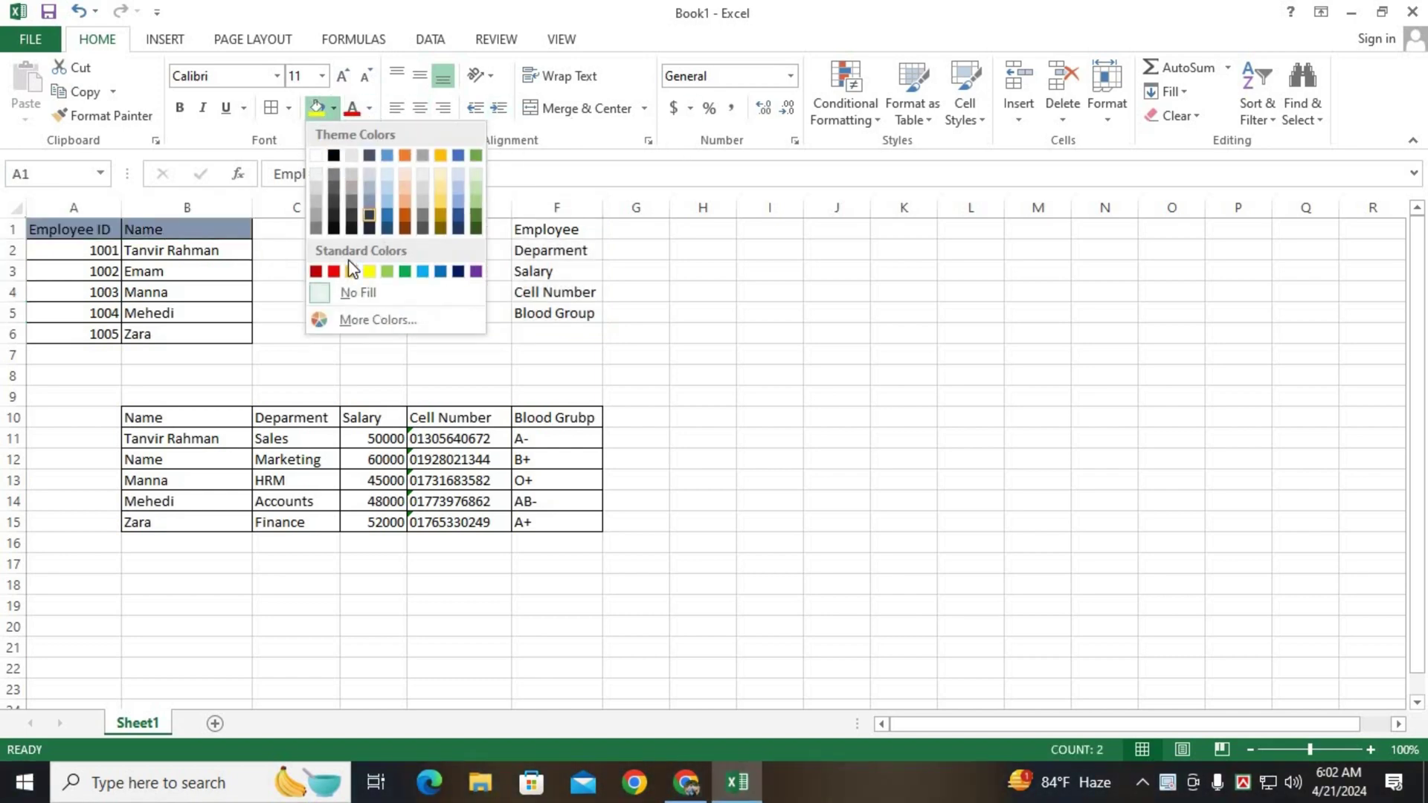
{"action": "left_click", "coordinate": [408, 165]}
{"action": "left_click_drag", "start_coordinate": [148, 417], "coordinate": [558, 417]}
{"action": "left_click", "coordinate": [318, 109]}
{"action": "left_click_drag", "start_coordinate": [550, 229], "coordinate": [554, 314]}
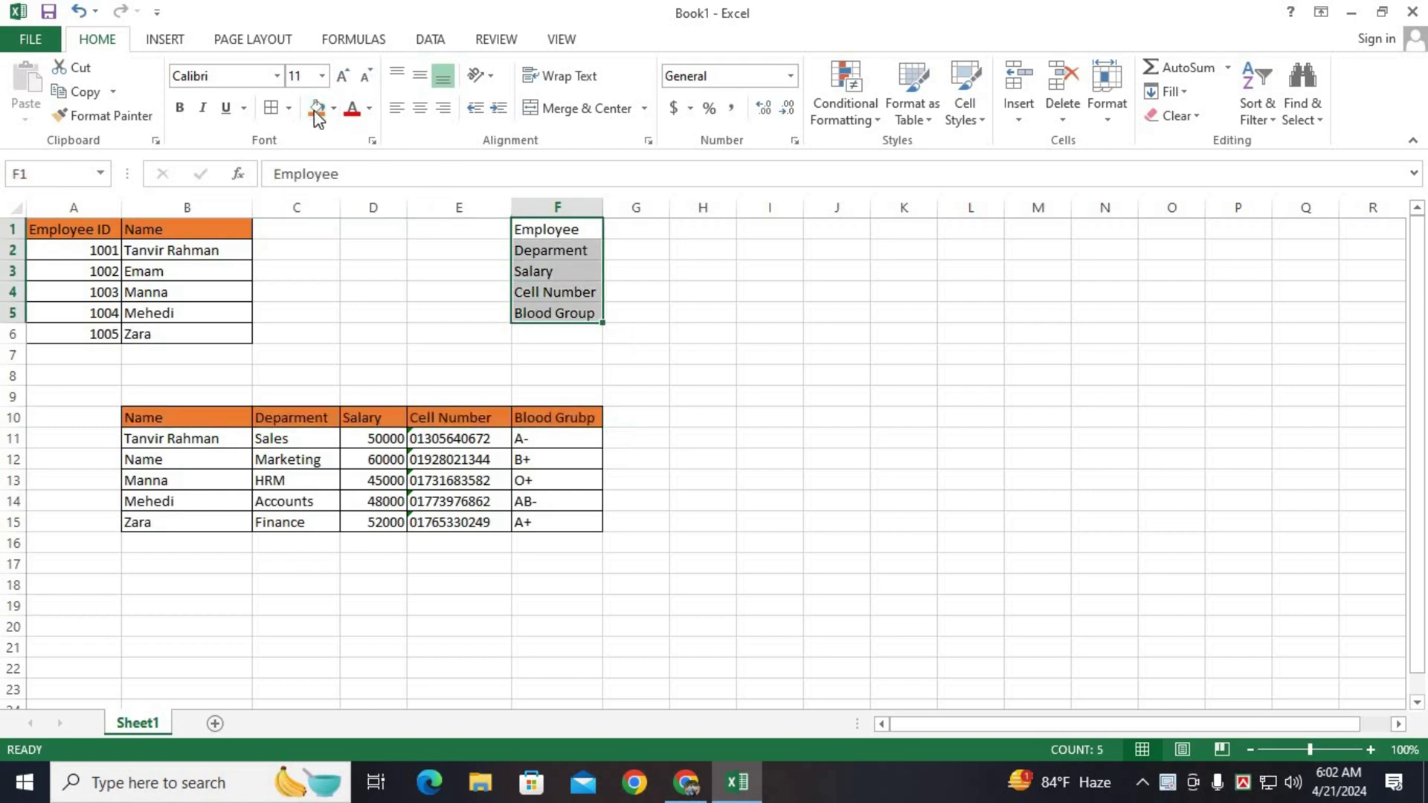
{"action": "left_click", "coordinate": [318, 108]}
{"action": "left_click", "coordinate": [634, 312], "text": "shift"}
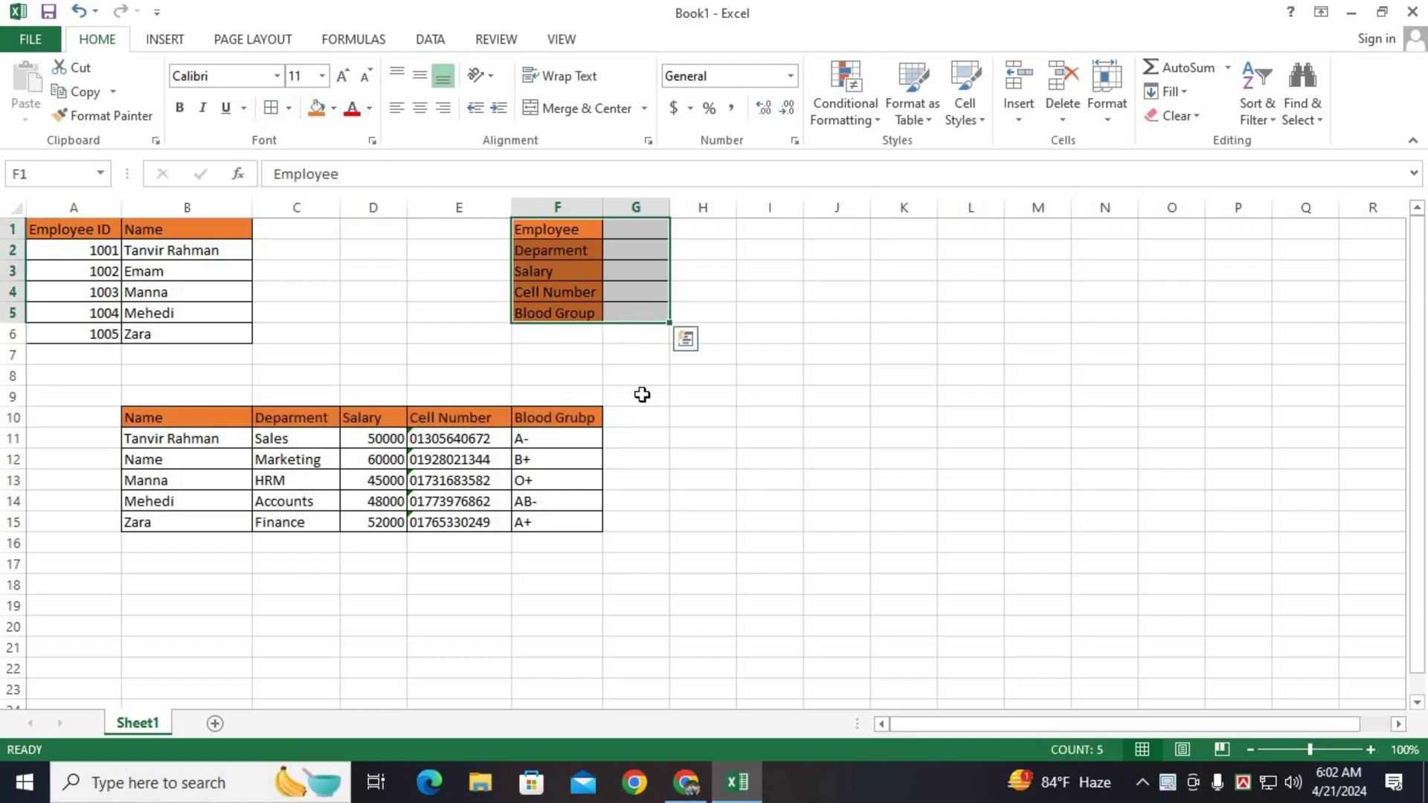
In G2, start =vlookup(vlookup($G$1,$A$1:$B$6,2,0), locking G1 and the ID table as absolute.
{"action": "left_click", "coordinate": [617, 235]}
{"action": "key", "text": "Down"}
{"action": "key", "text": "Down"}
{"action": "key", "text": "Down"}
{"action": "key", "text": "Down"}
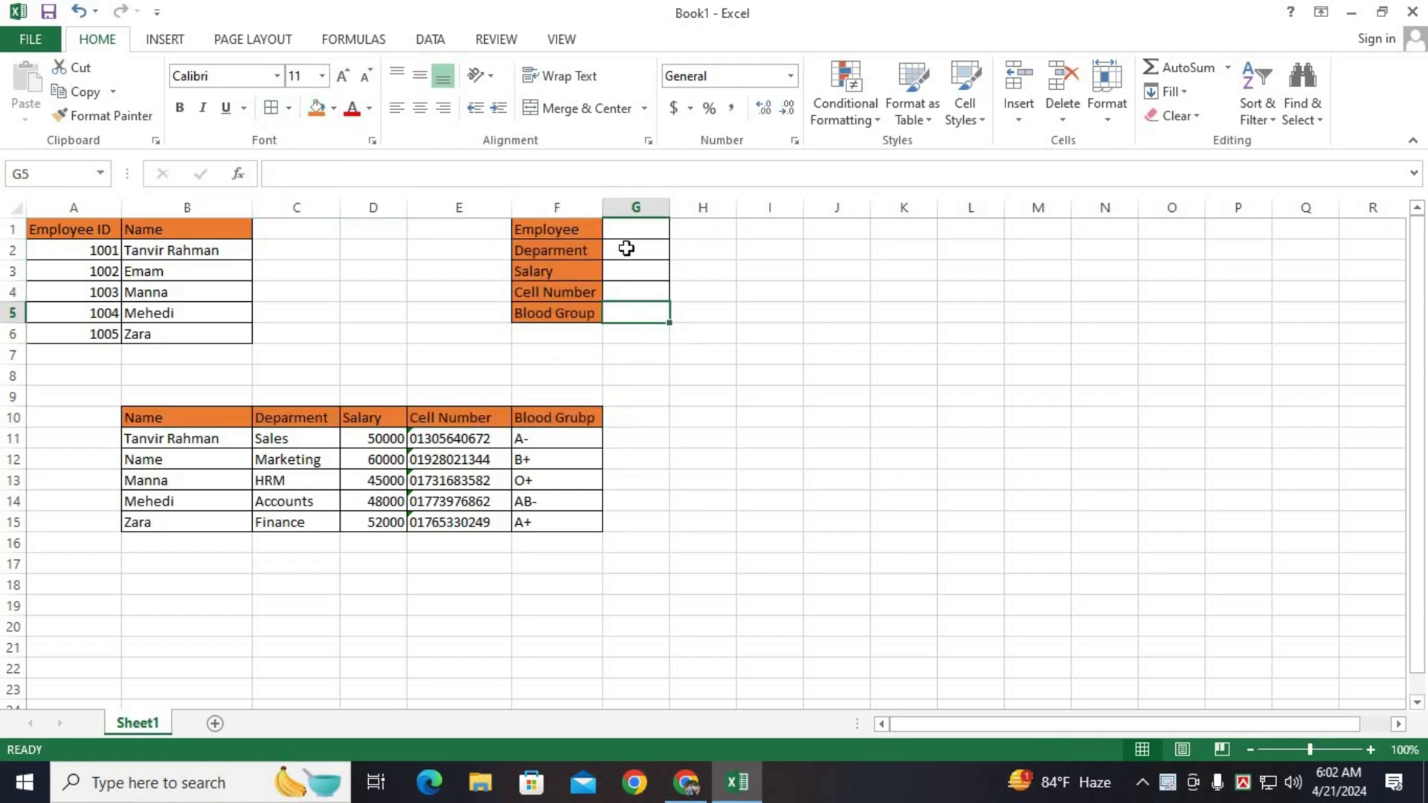
{"action": "left_click", "coordinate": [628, 249]}
{"action": "left_click", "coordinate": [620, 334]}
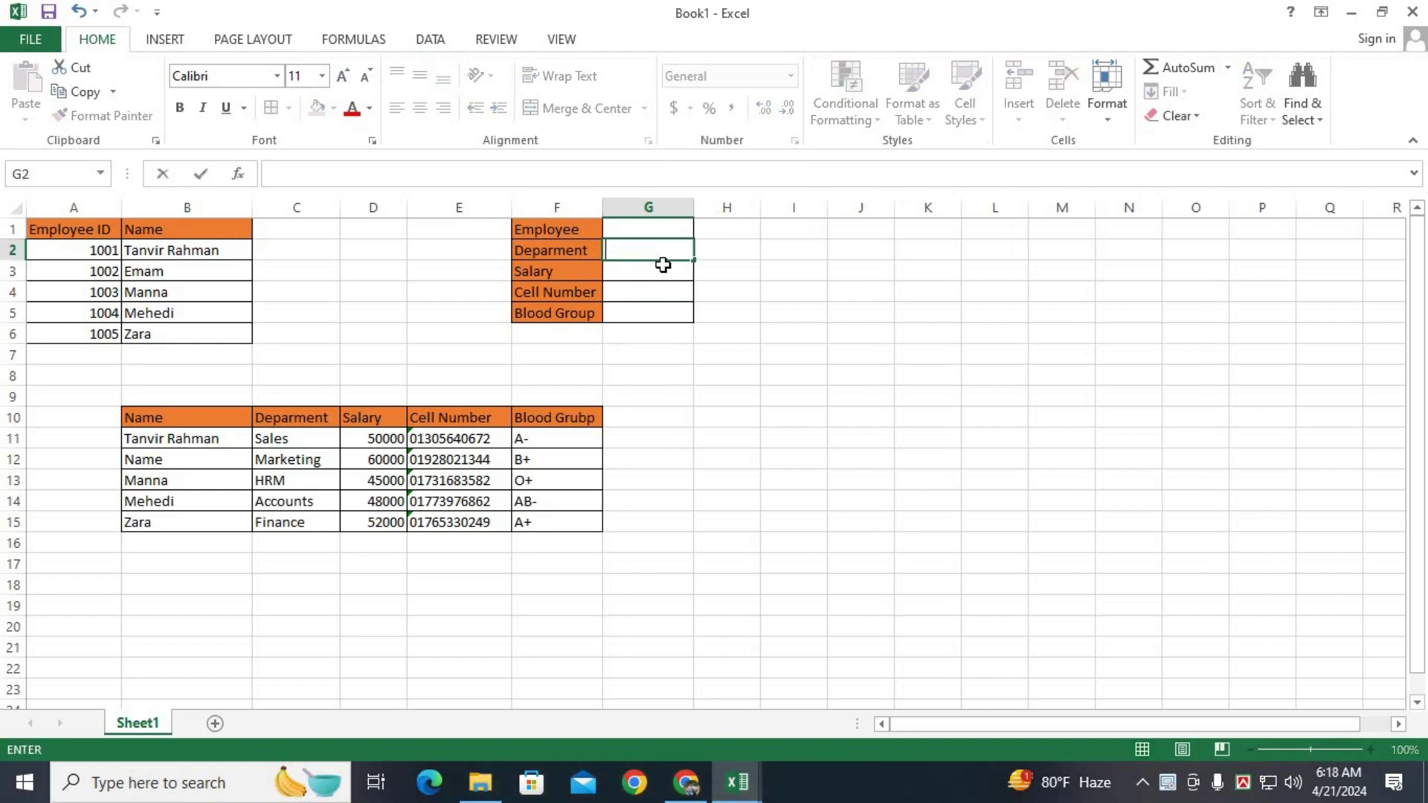
{"action": "type", "text": "="}
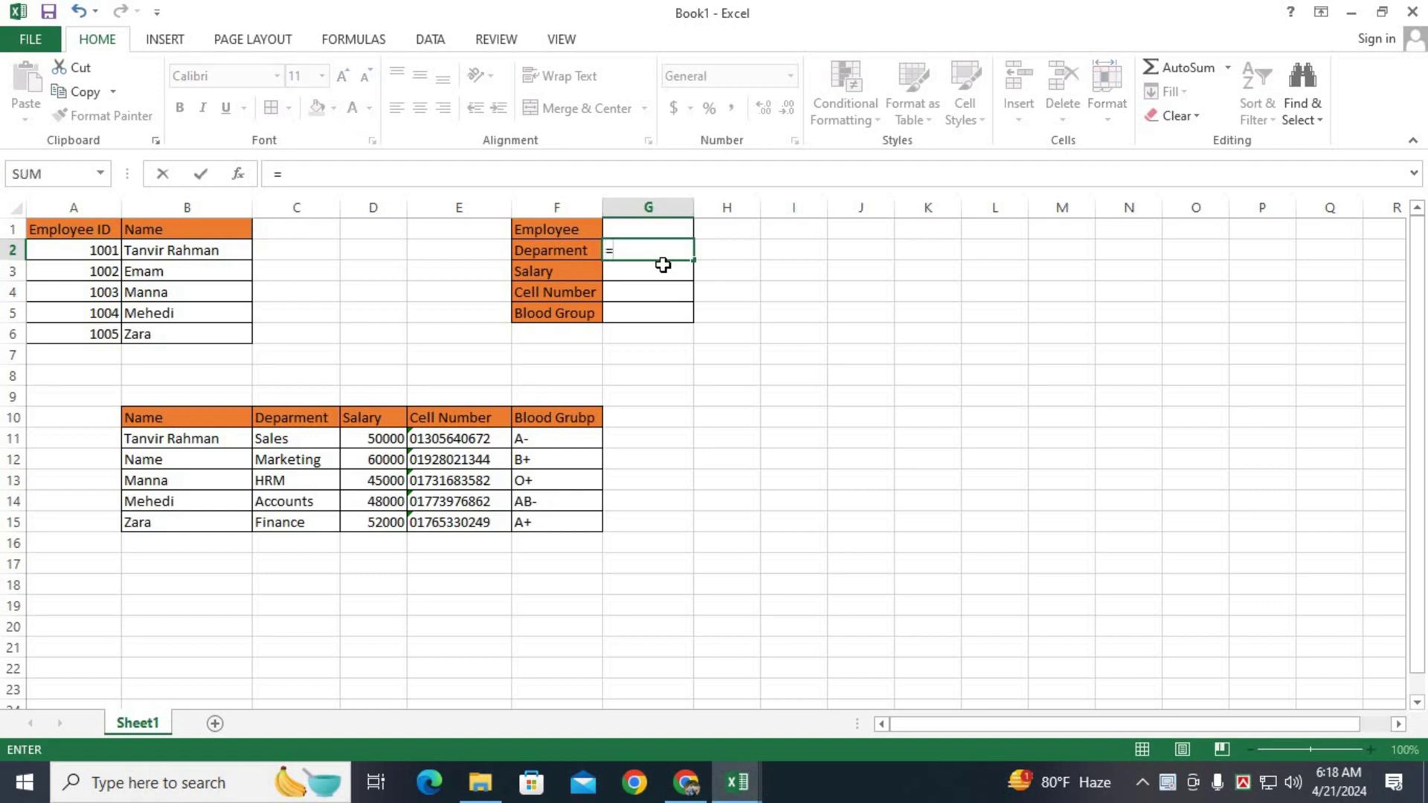
{"action": "type", "text": "vl"}
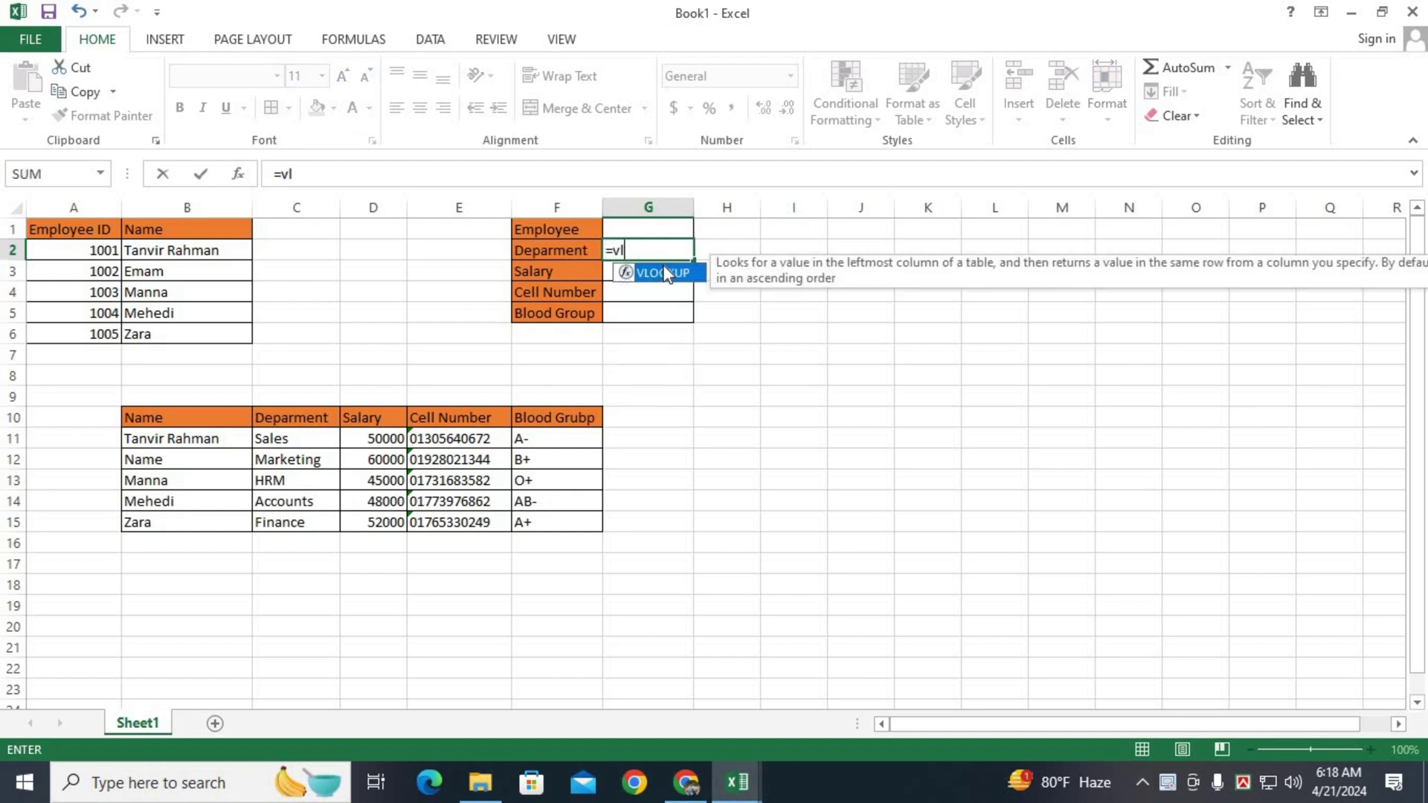
{"action": "type", "text": "ookup("}
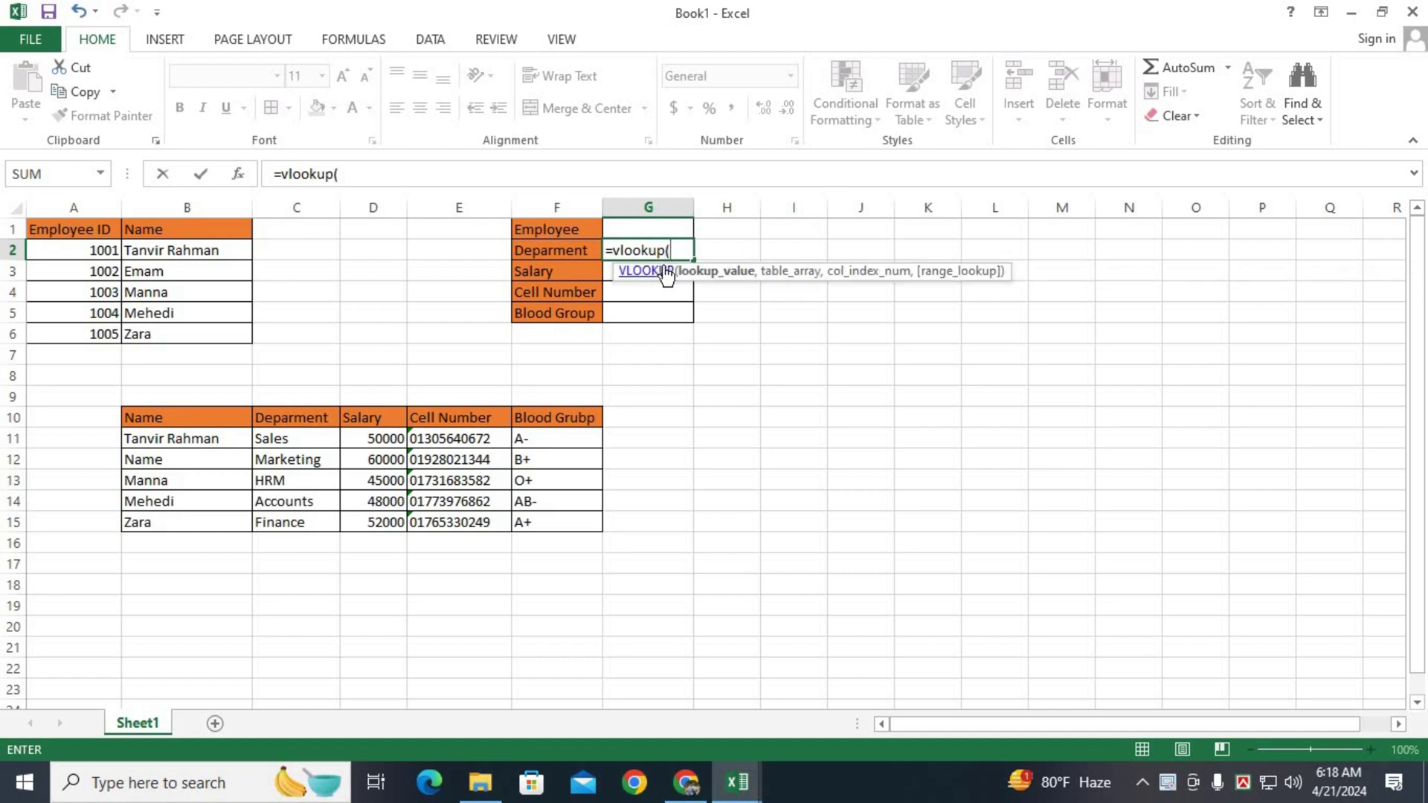
{"action": "type", "text": "v"}
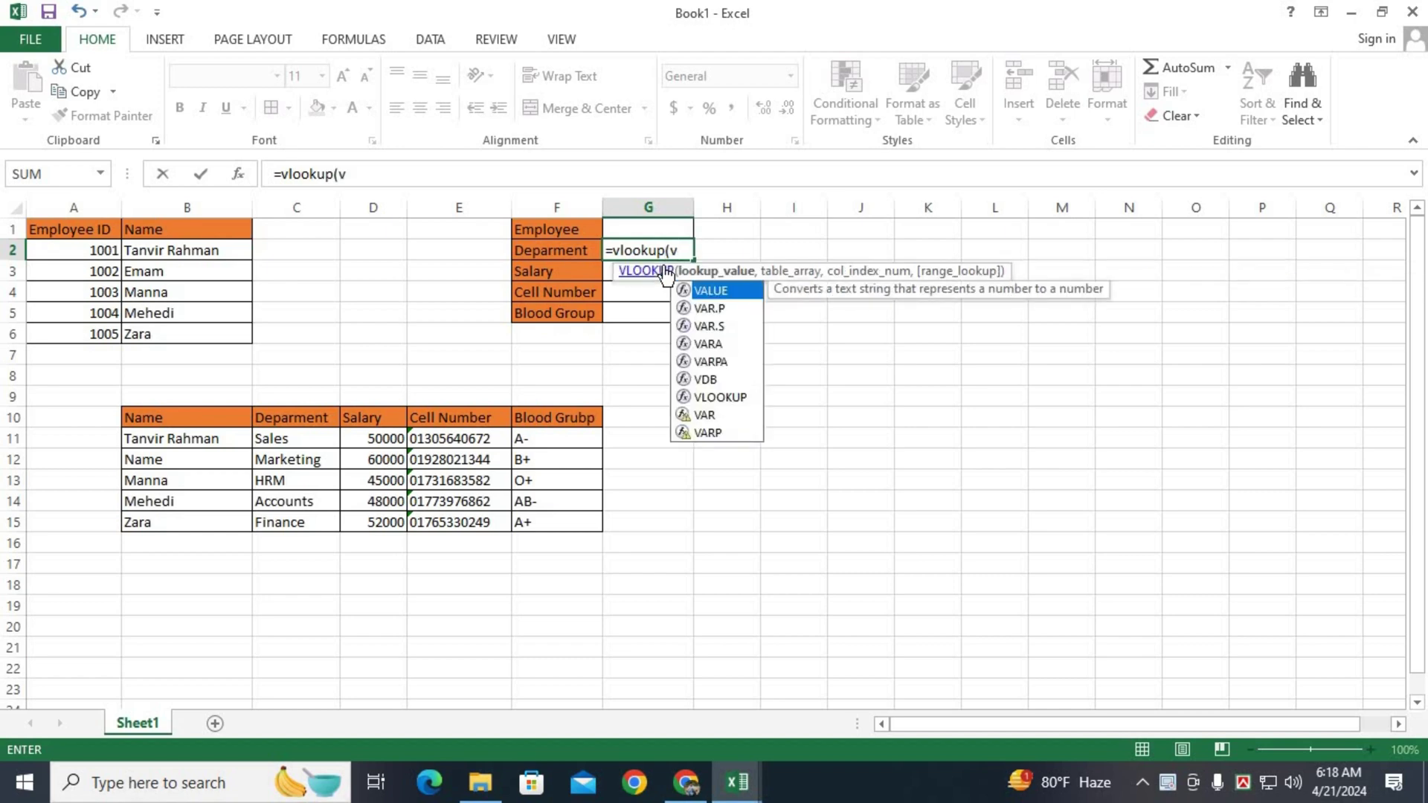
{"action": "type", "text": "loo"}
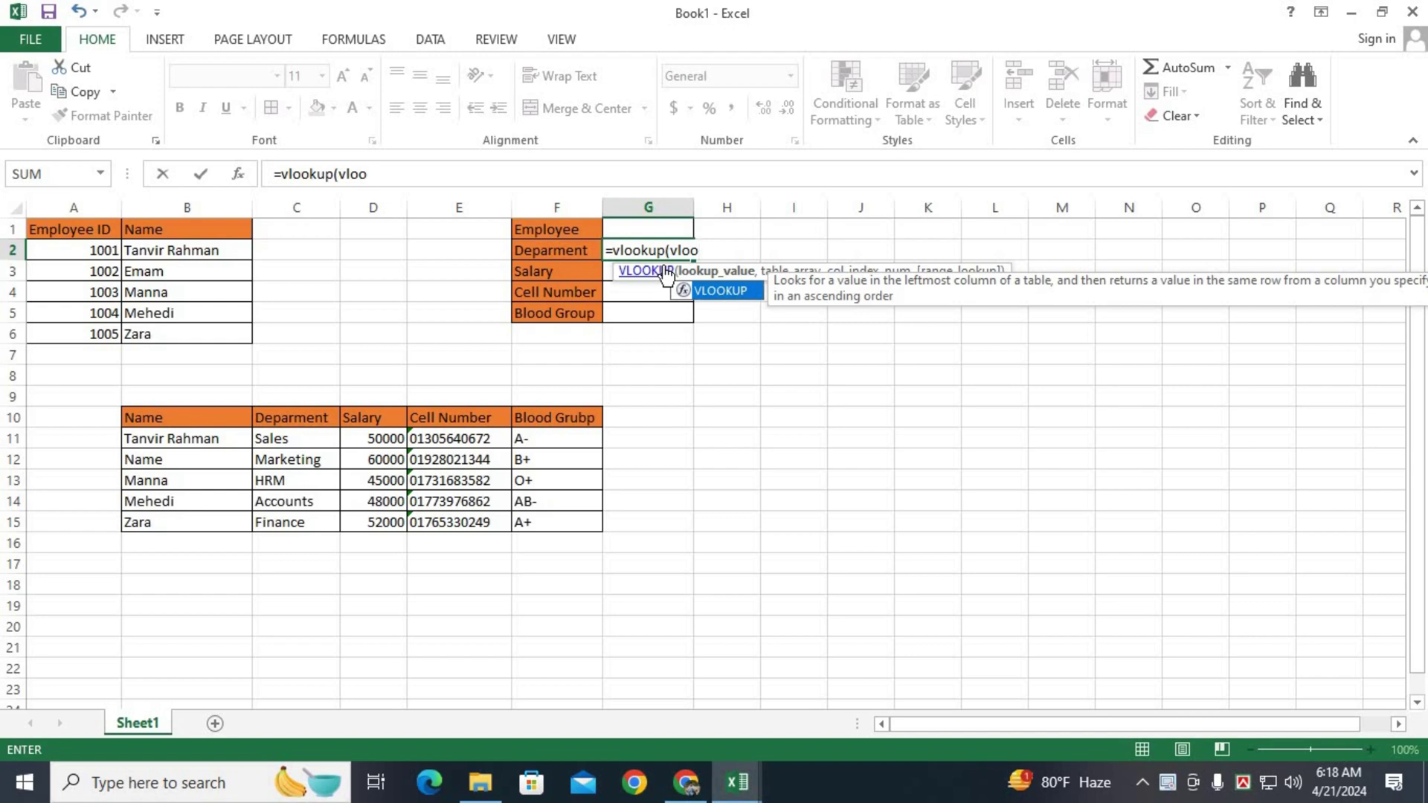
{"action": "type", "text": "kup"}
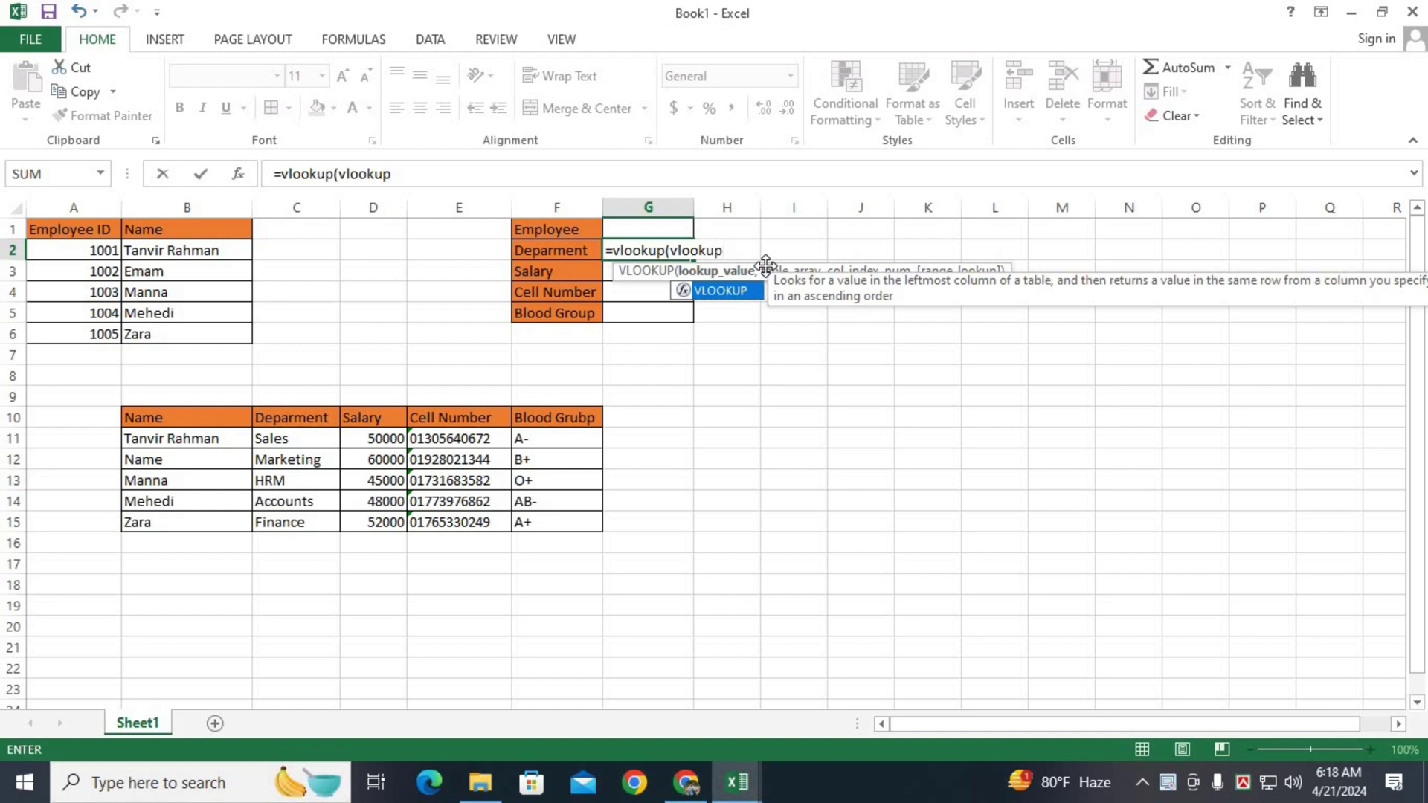
{"action": "type", "text": "("}
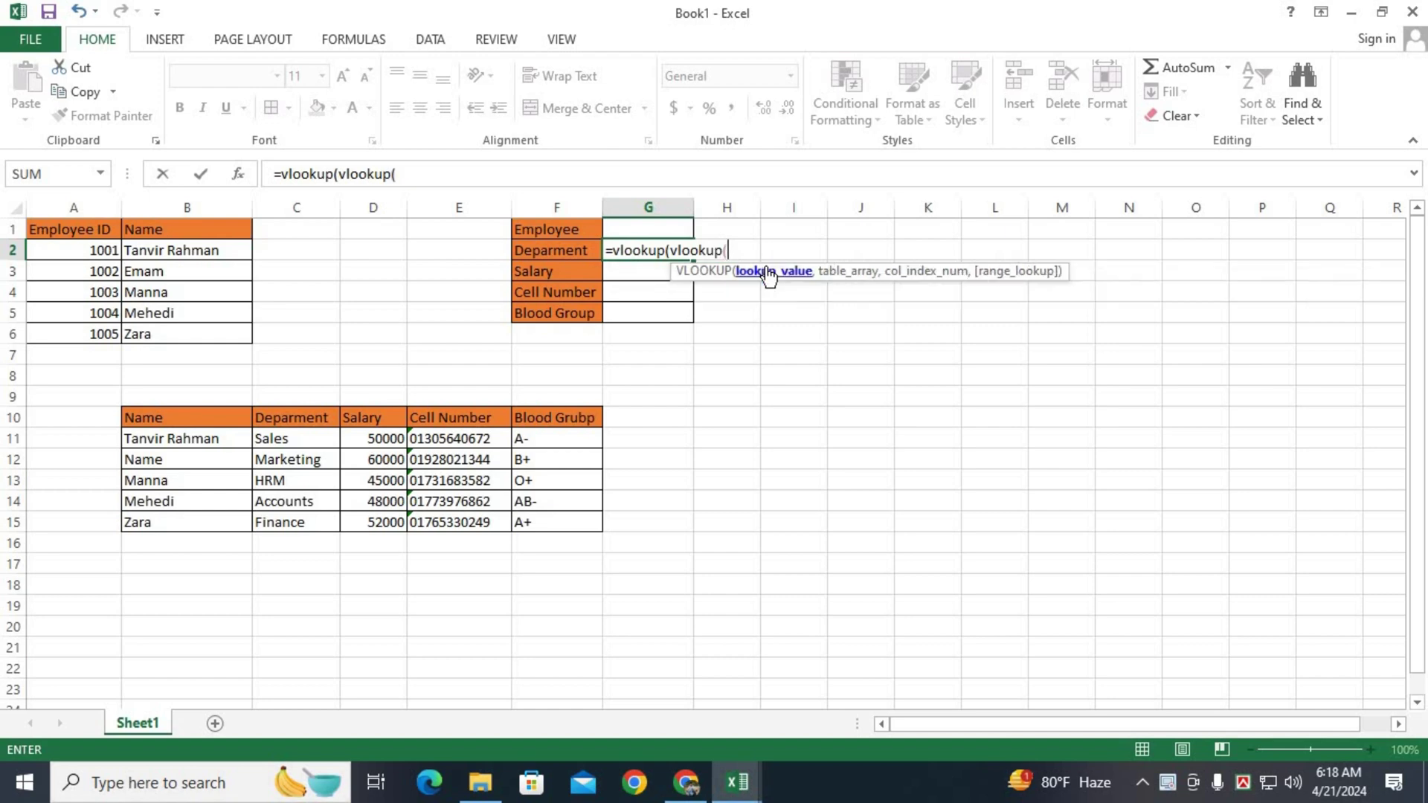
{"action": "left_click", "coordinate": [647, 232]}
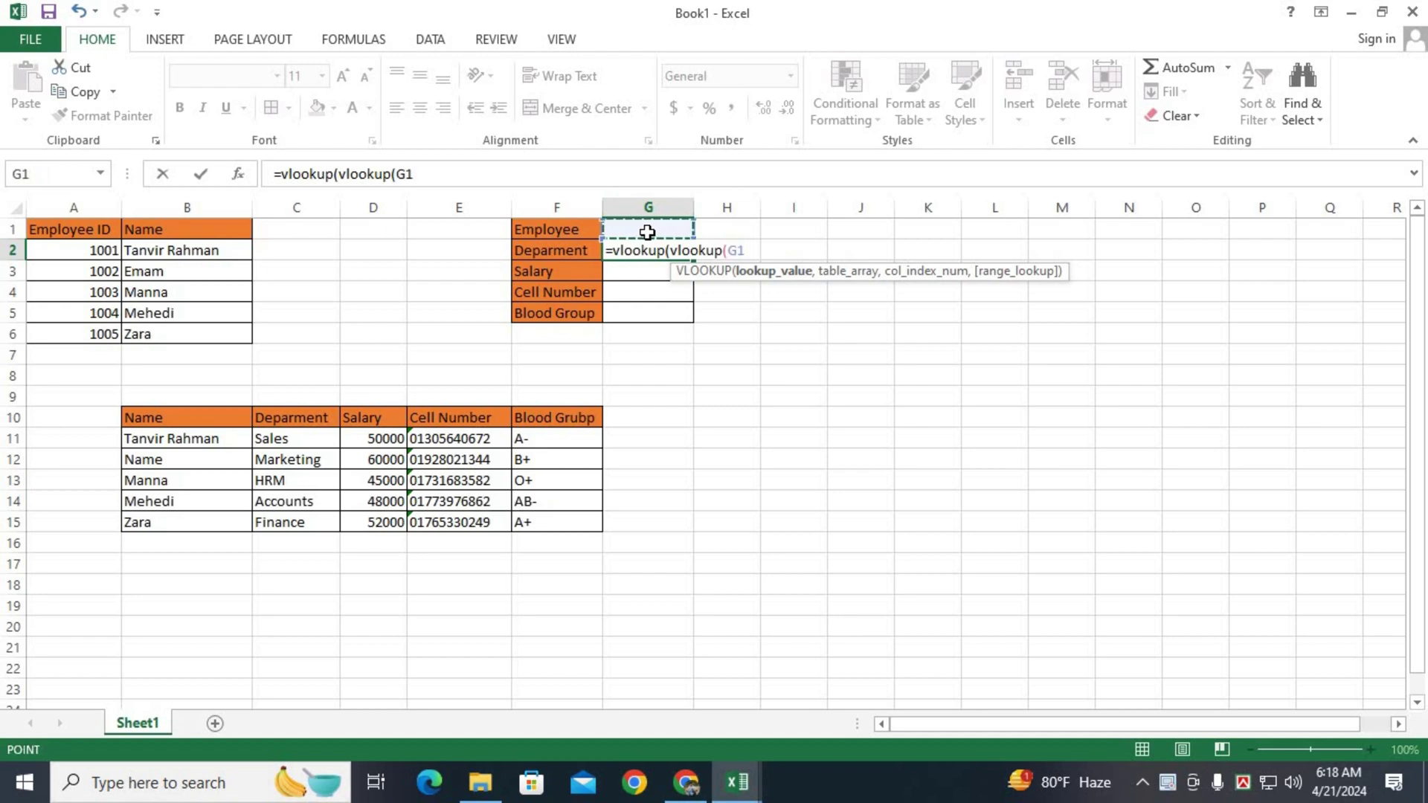
{"action": "key", "text": "F4"}
{"action": "type", "text": ","}
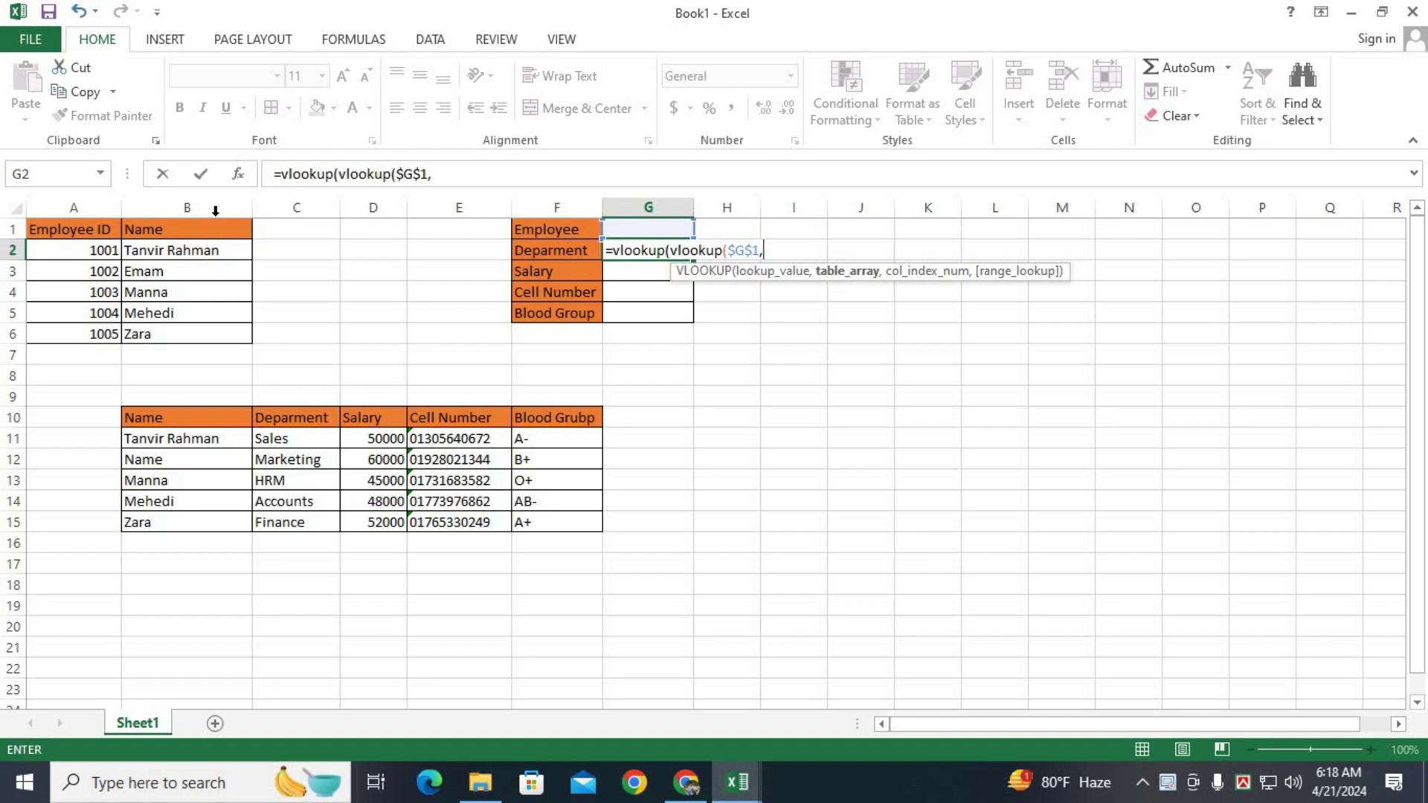
{"action": "left_click_drag", "start_coordinate": [86, 230], "coordinate": [155, 331]}
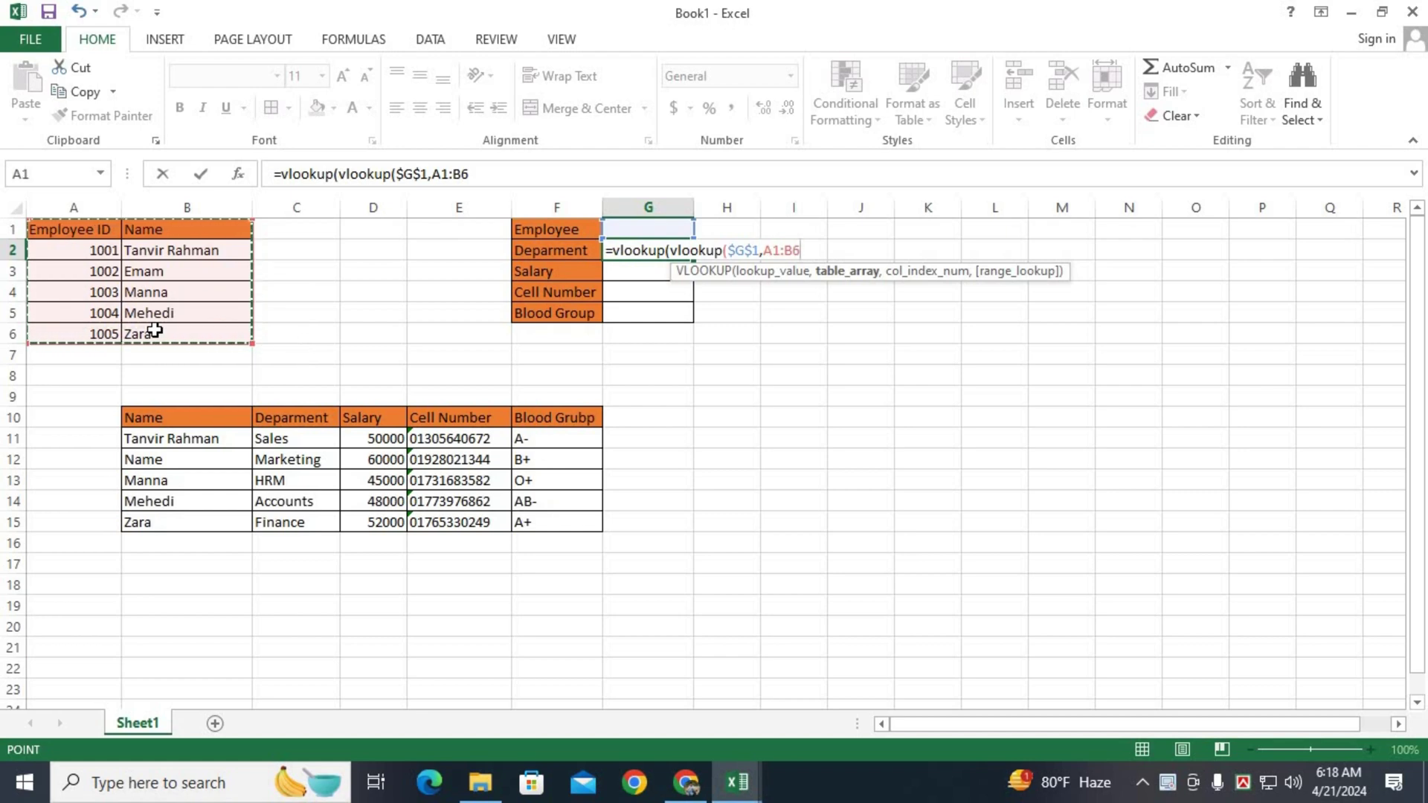
{"action": "key", "text": "F4"}
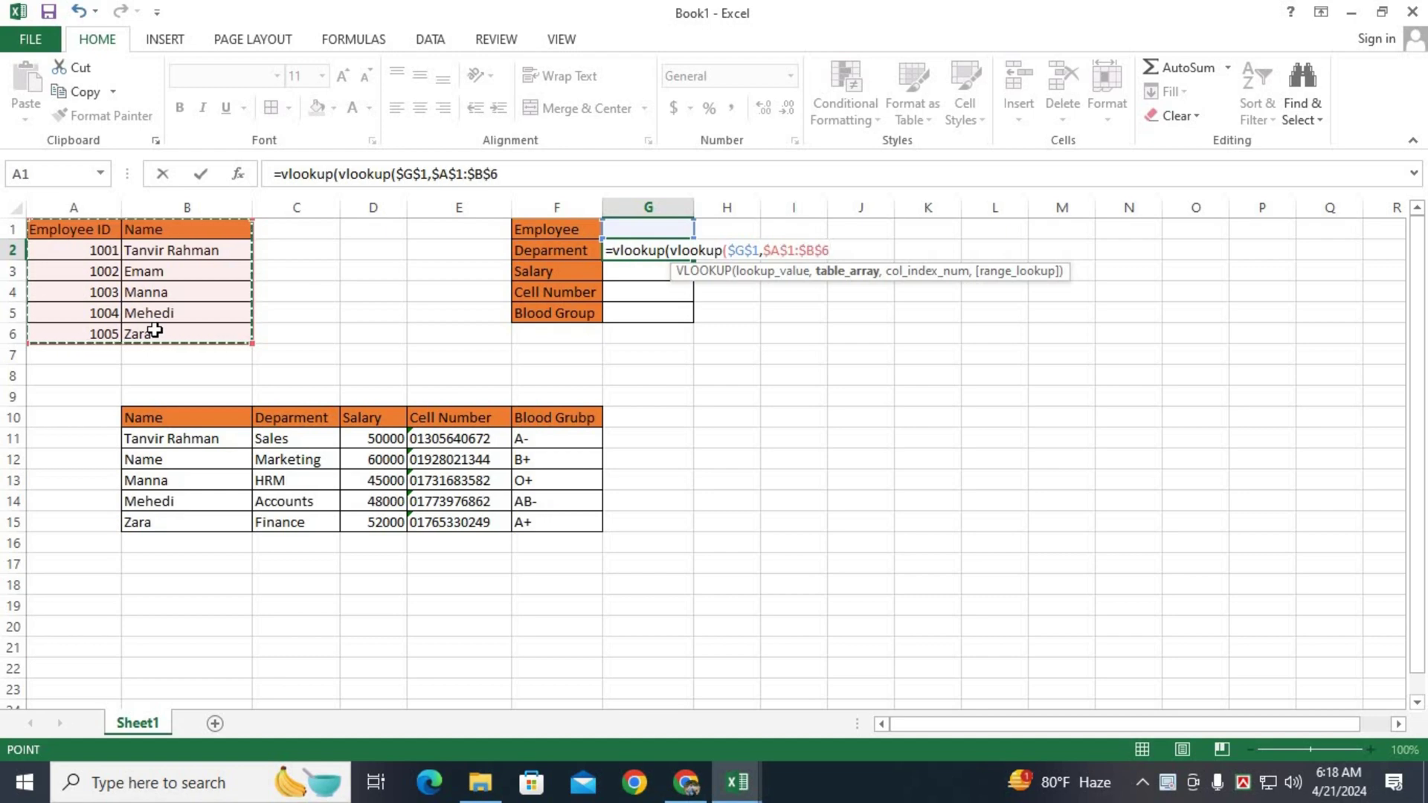
{"action": "type", "text": ",2"}
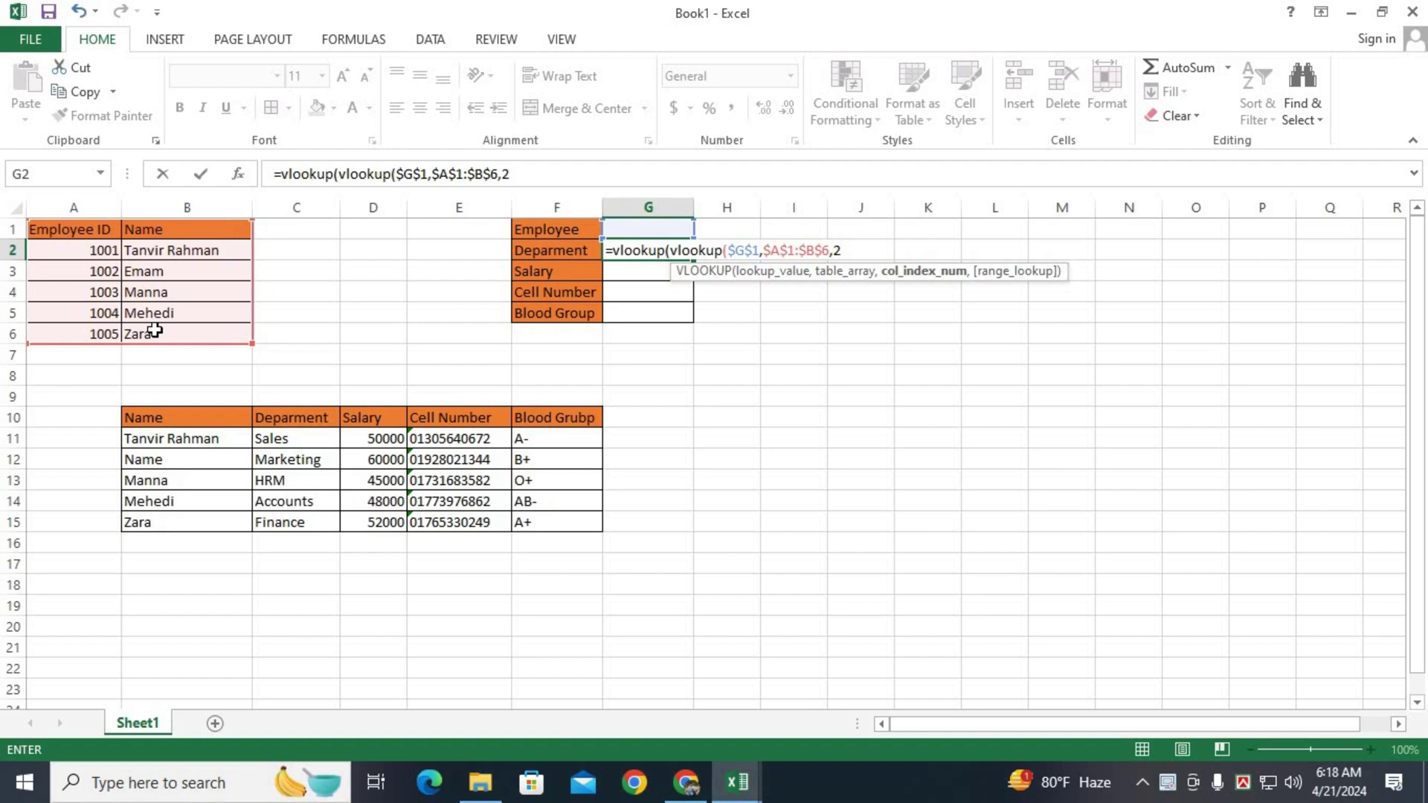
{"action": "type", "text": ","}
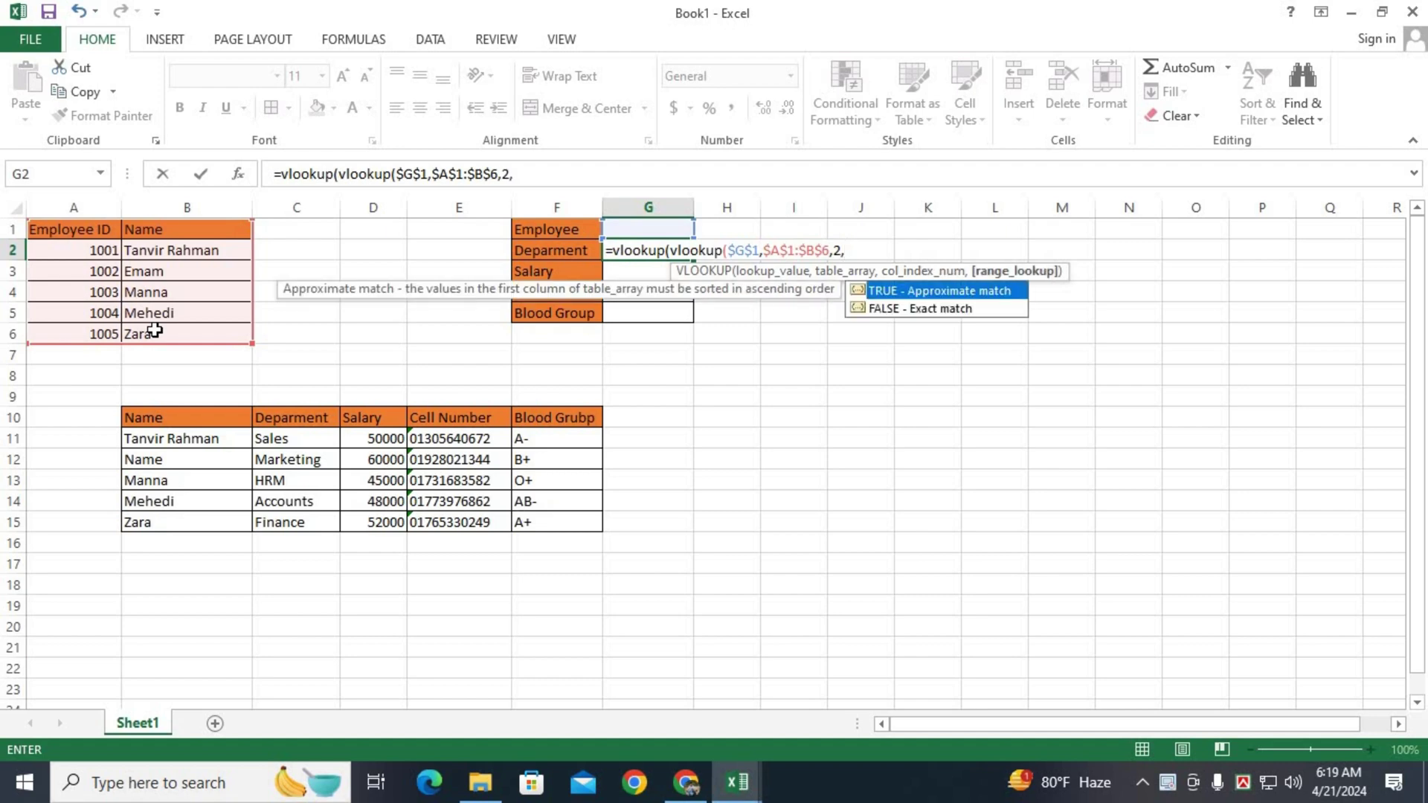
{"action": "type", "text": "0),"}
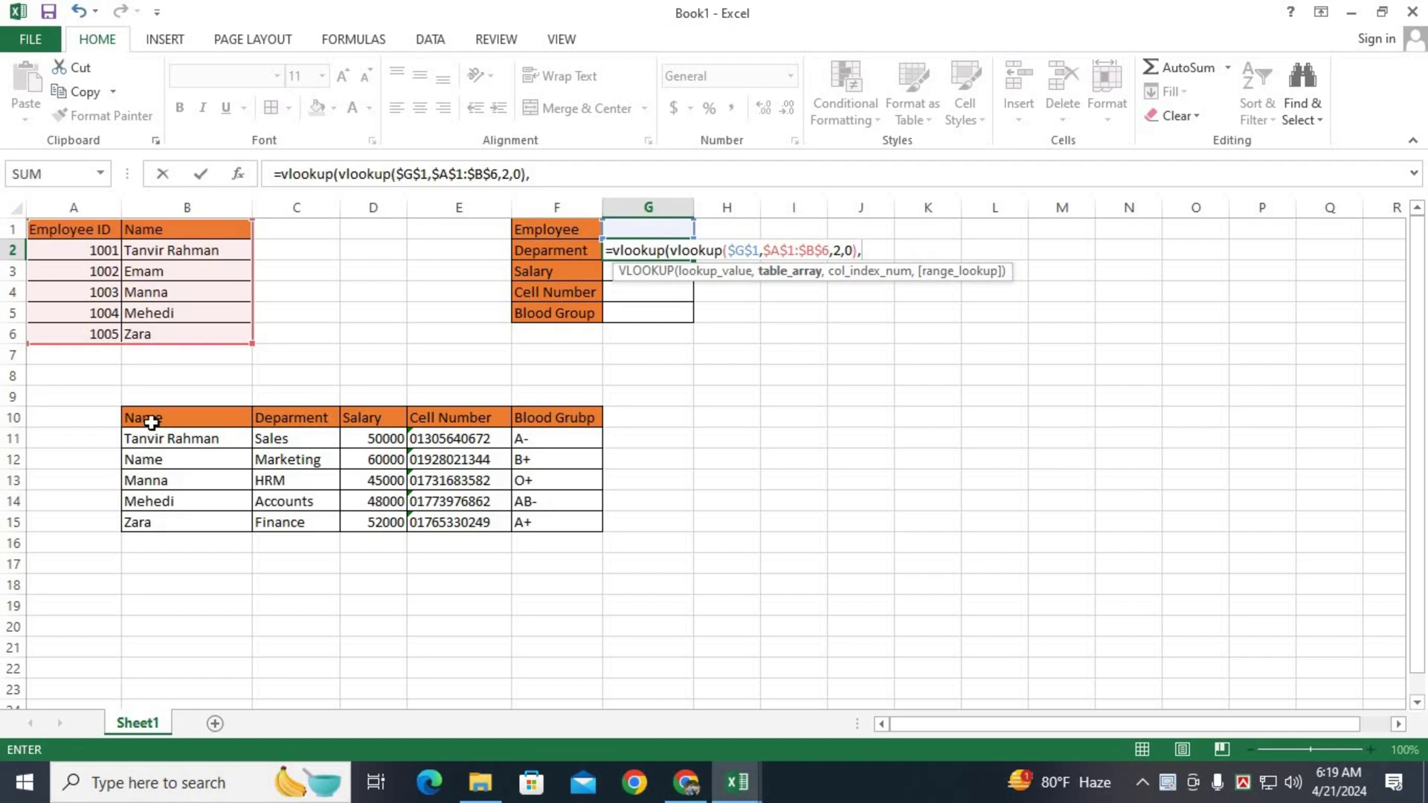
Finish G2's formula with the outer range $B$10:$F$15, column 2 and exact match 0.
{"action": "left_click_drag", "start_coordinate": [185, 418], "coordinate": [532, 513]}
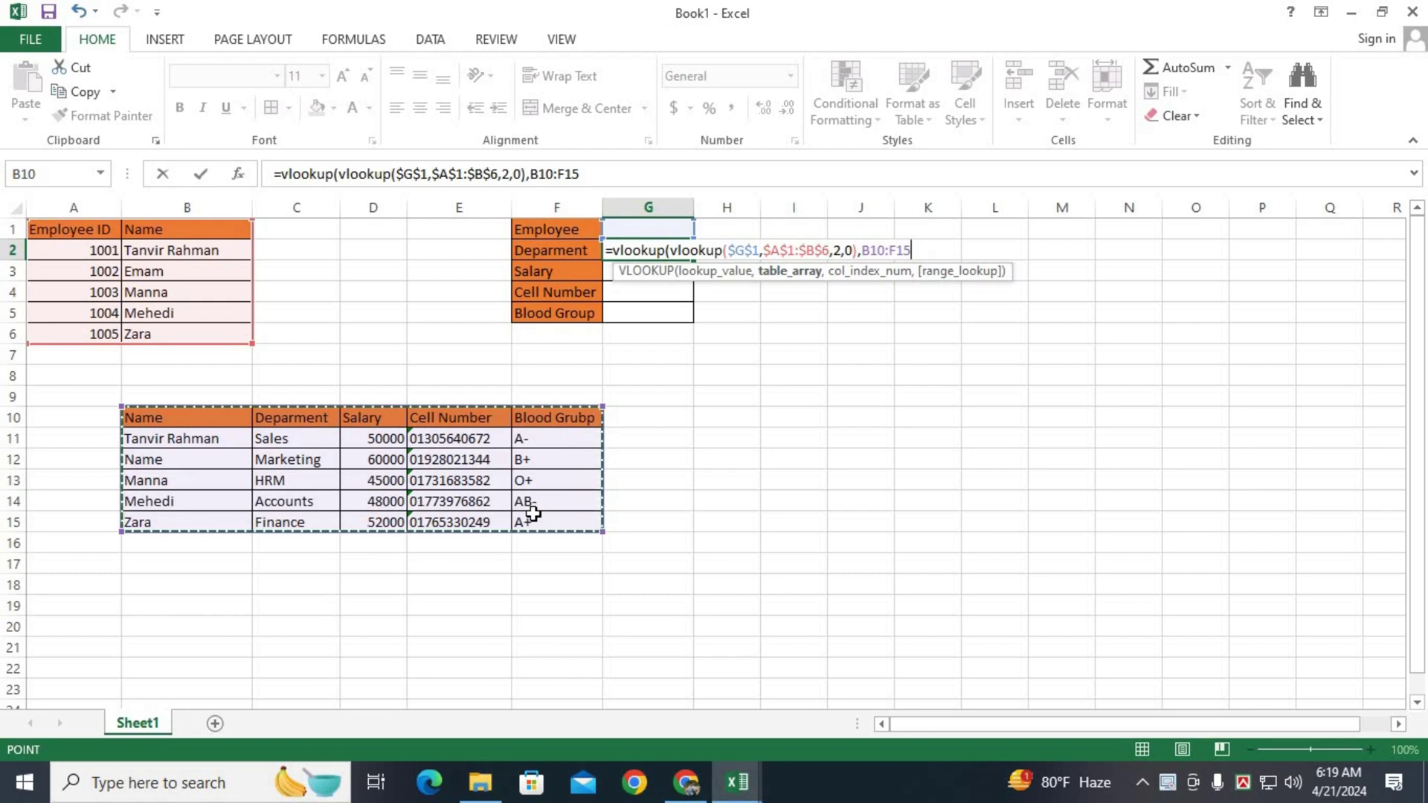
{"action": "key", "text": "F4"}
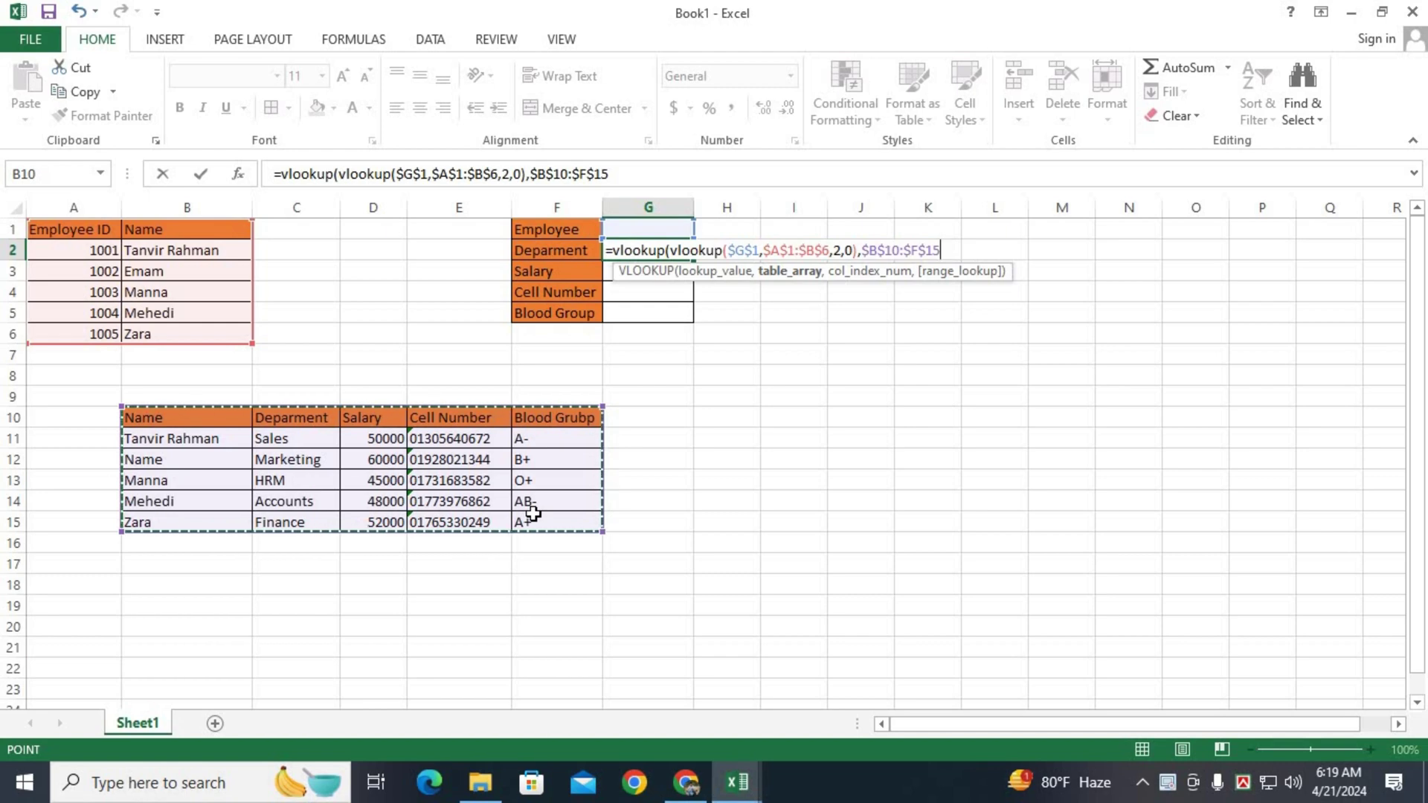
{"action": "type", "text": ","}
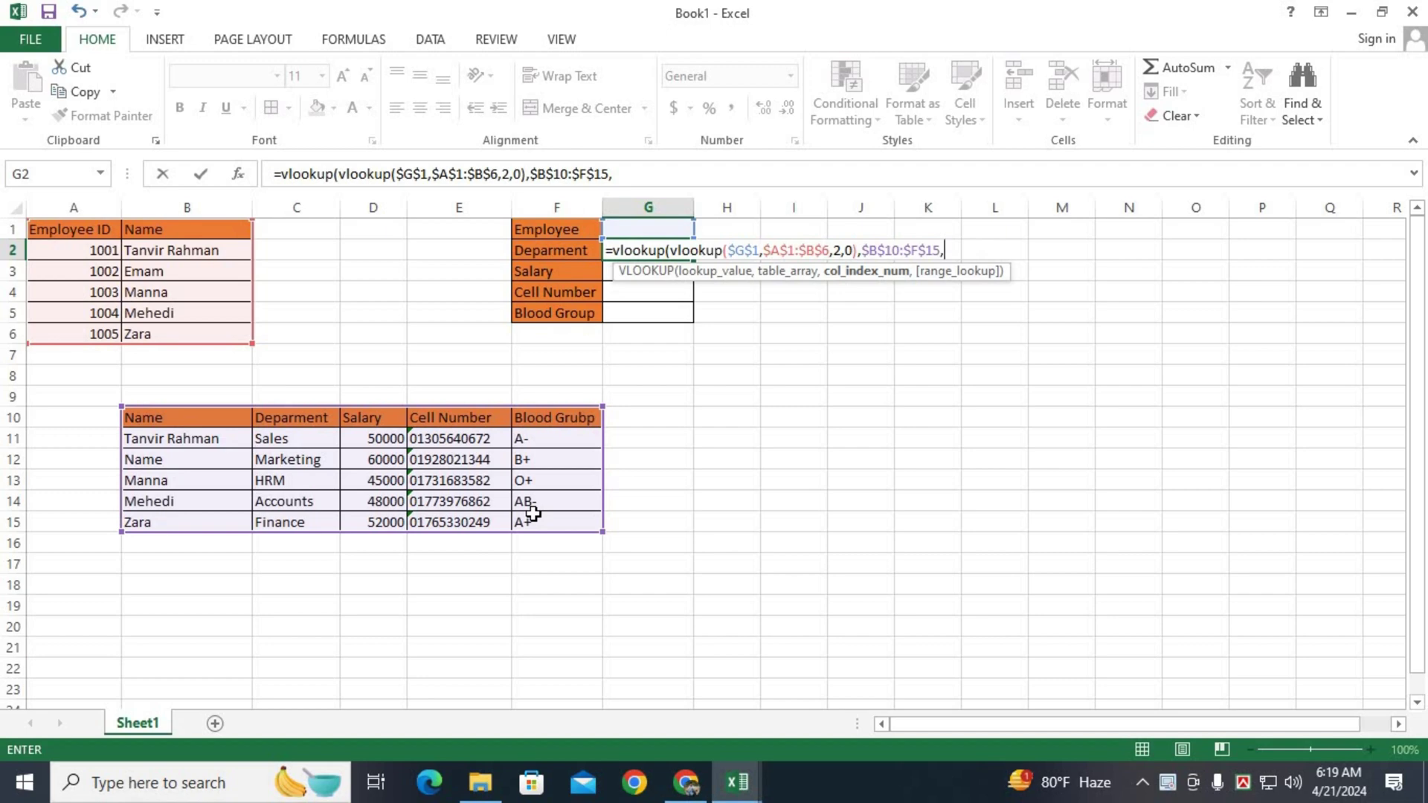
{"action": "type", "text": "2,"}
{"action": "type", "text": "0"}
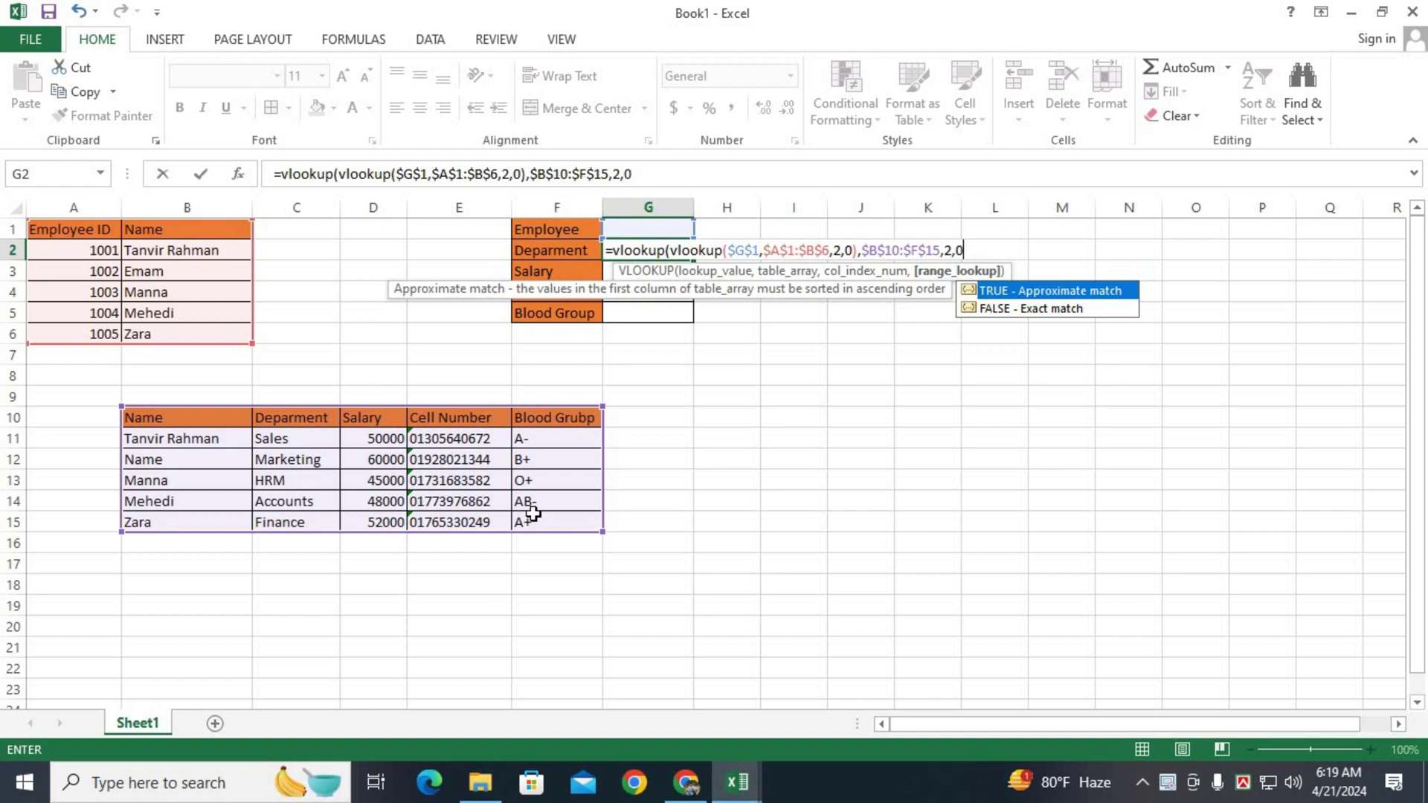
{"action": "type", "text": ")"}
{"action": "key", "text": "Return"}
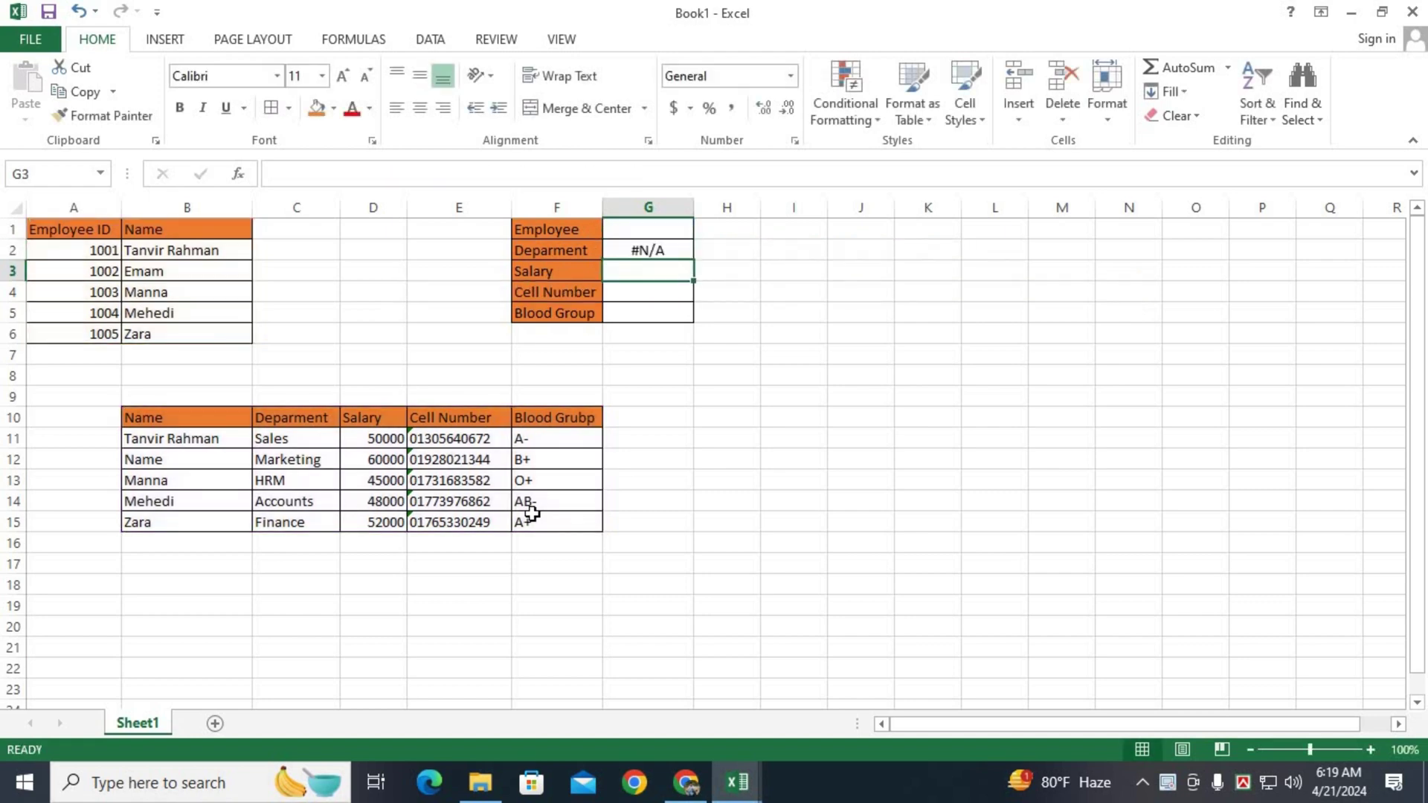
Copy G2's lookup formula down to G5 and change G3's column index to 3.
{"action": "key", "text": "Up"}
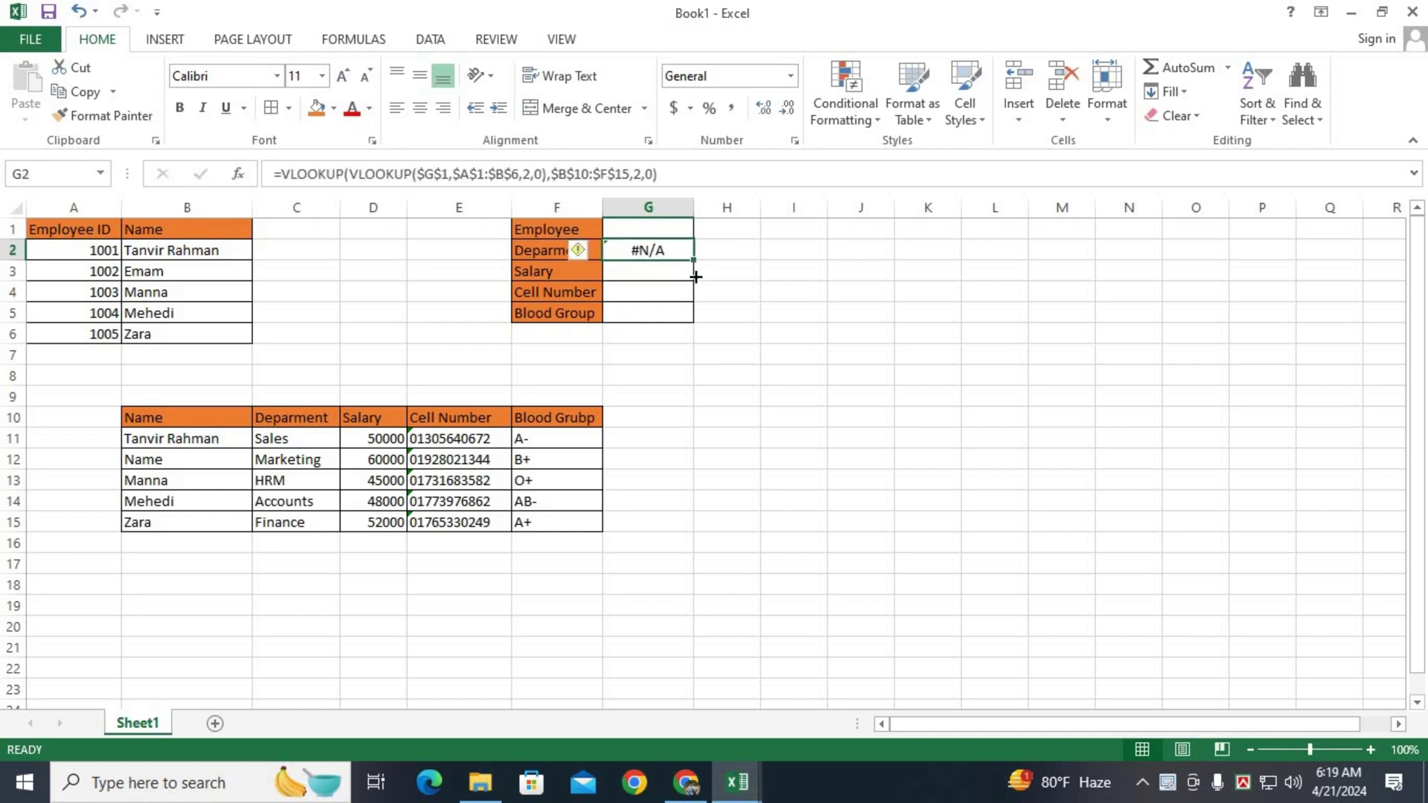
{"action": "left_click_drag", "start_coordinate": [693, 259], "coordinate": [694, 317]}
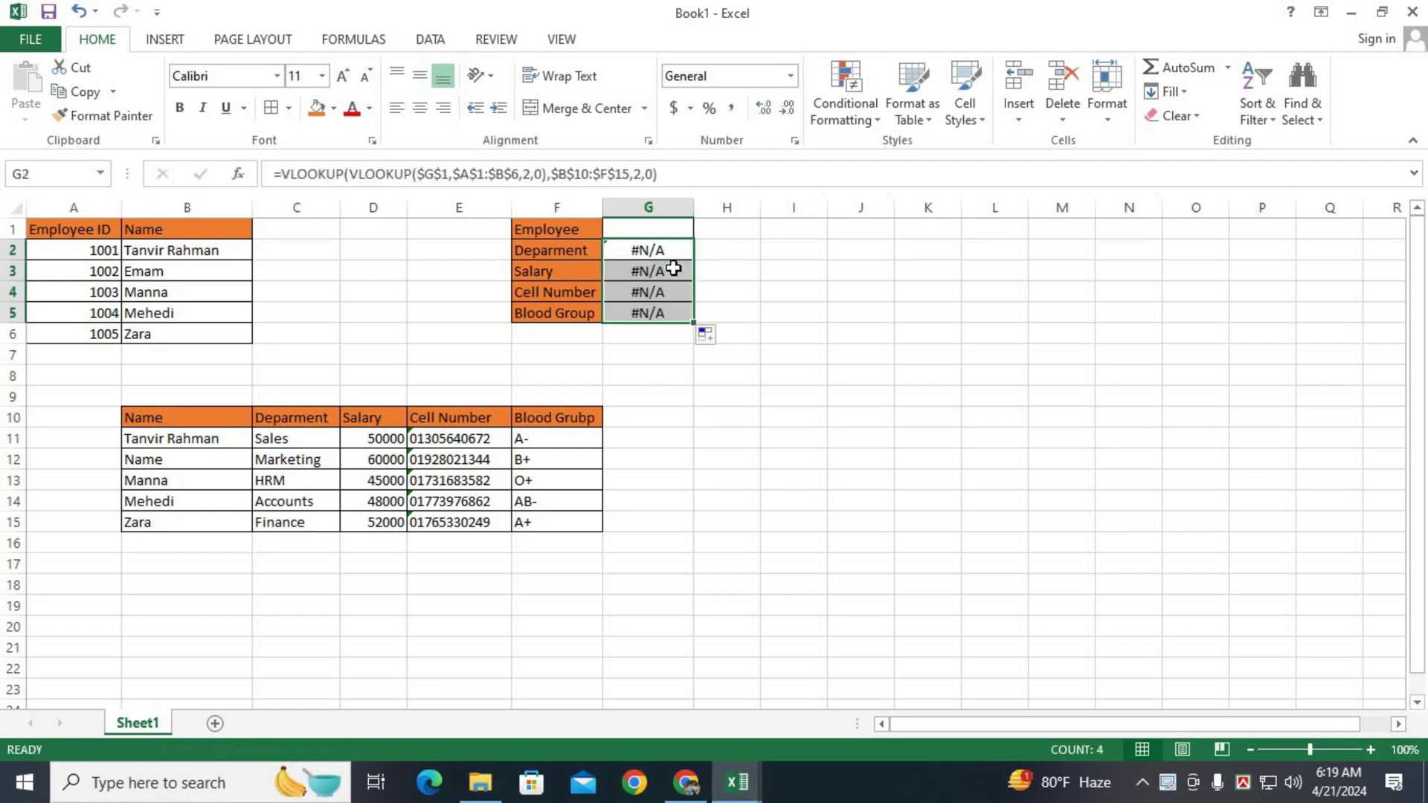
{"action": "double_click", "coordinate": [673, 270]}
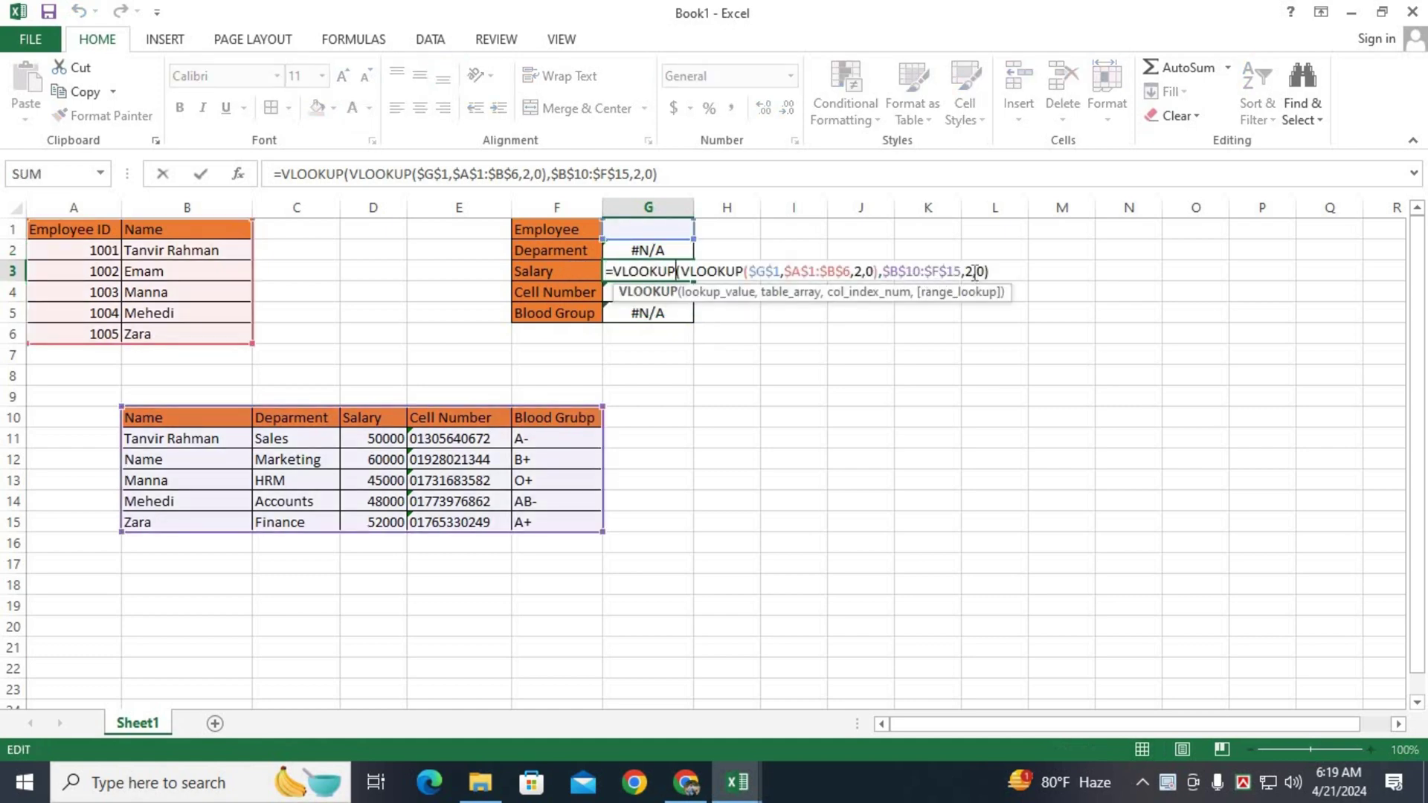
{"action": "left_click", "coordinate": [974, 272]}
{"action": "key", "text": "BackSpace"}
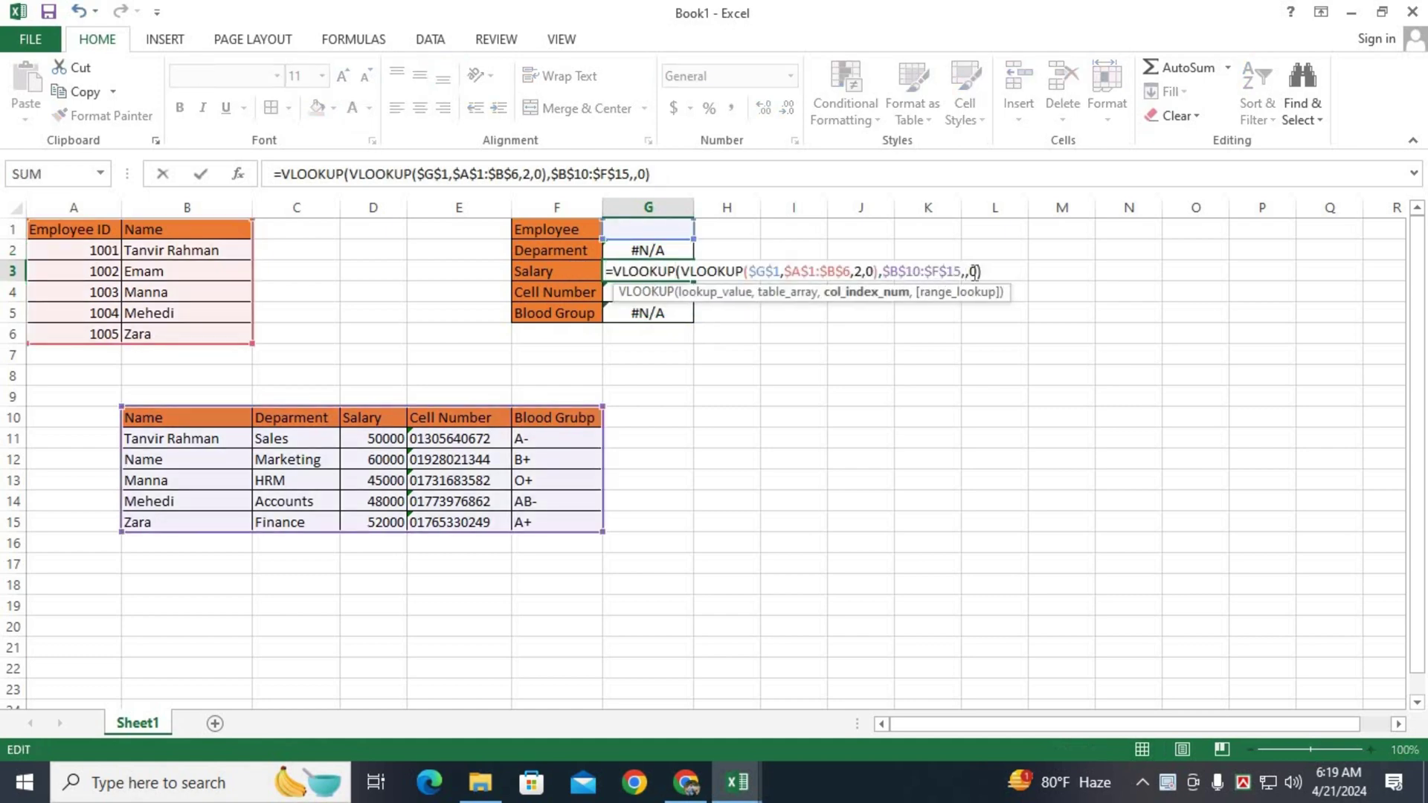
{"action": "left_click", "coordinate": [653, 312]}
Set the column index to 4 in G4 and to 5 in G5.
{"action": "double_click", "coordinate": [655, 298]}
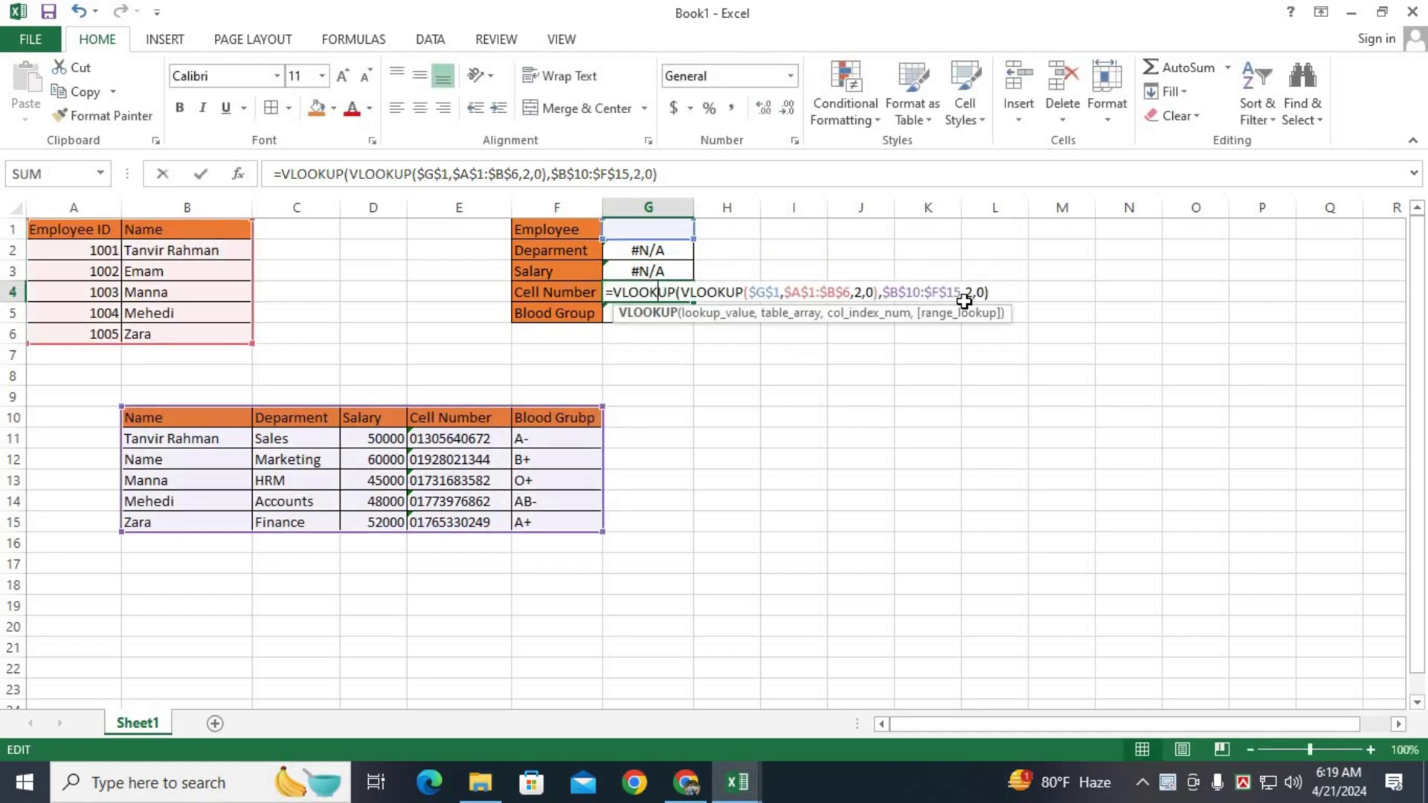
{"action": "left_click", "coordinate": [974, 300]}
{"action": "key", "text": "BackSpace"}
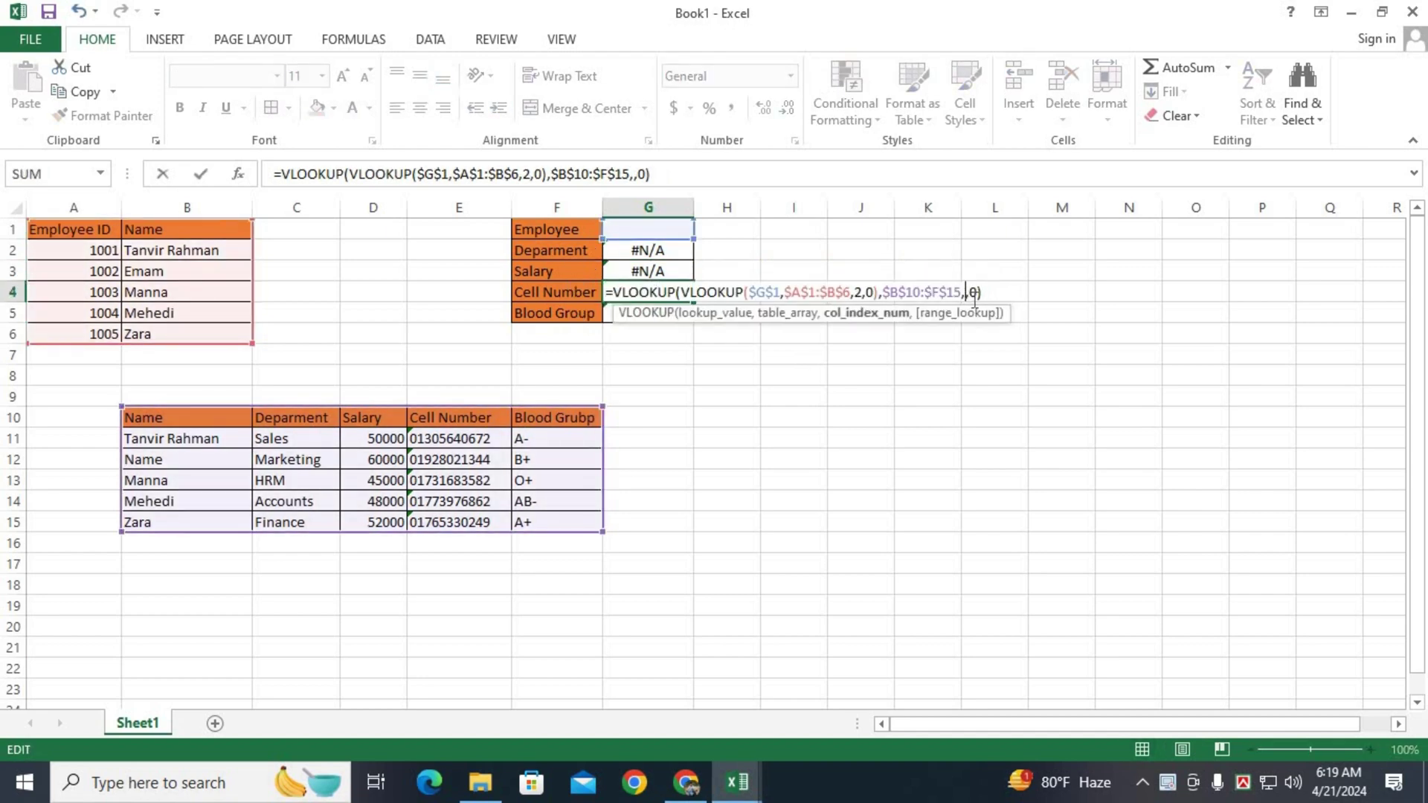
{"action": "type", "text": "4"}
{"action": "key", "text": "Return"}
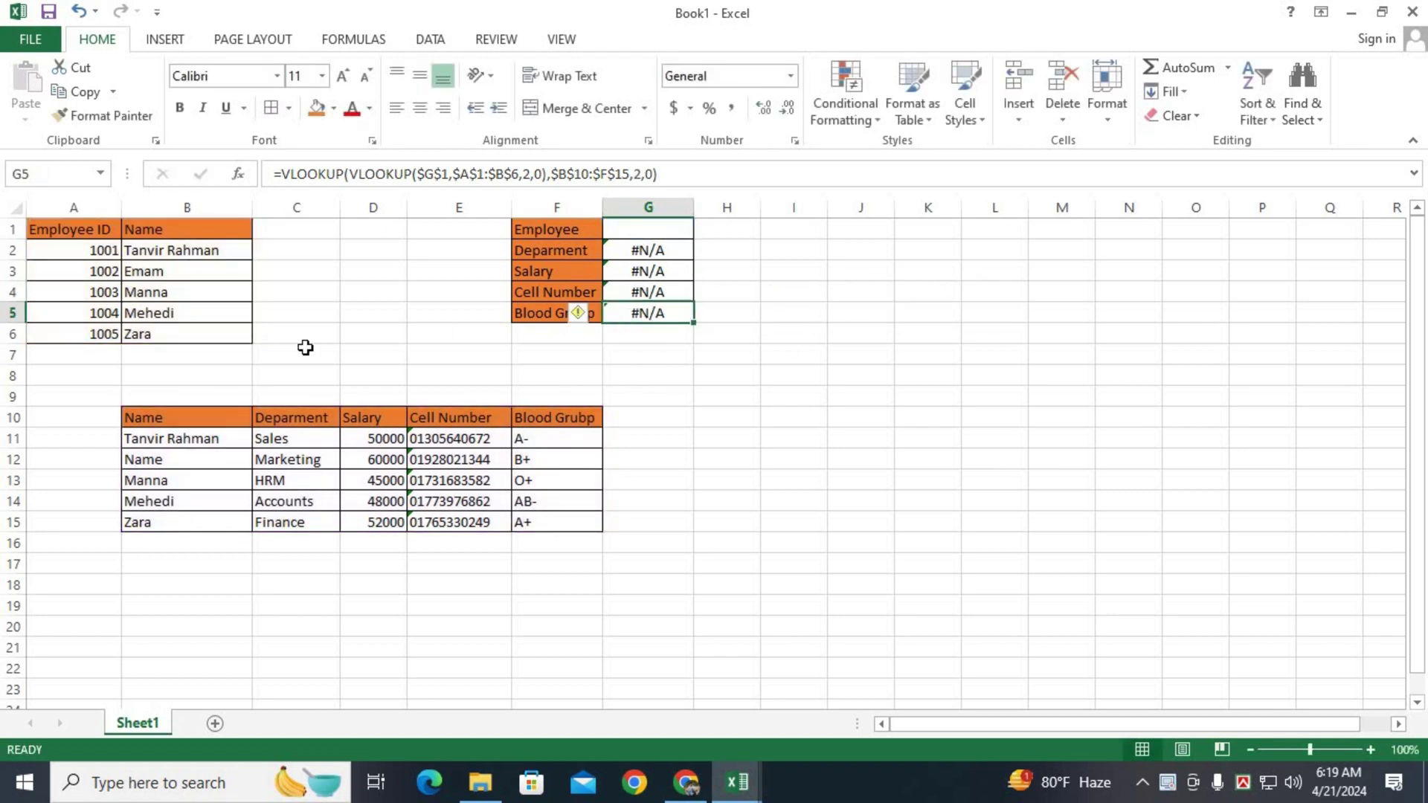
{"action": "key", "text": "F2"}
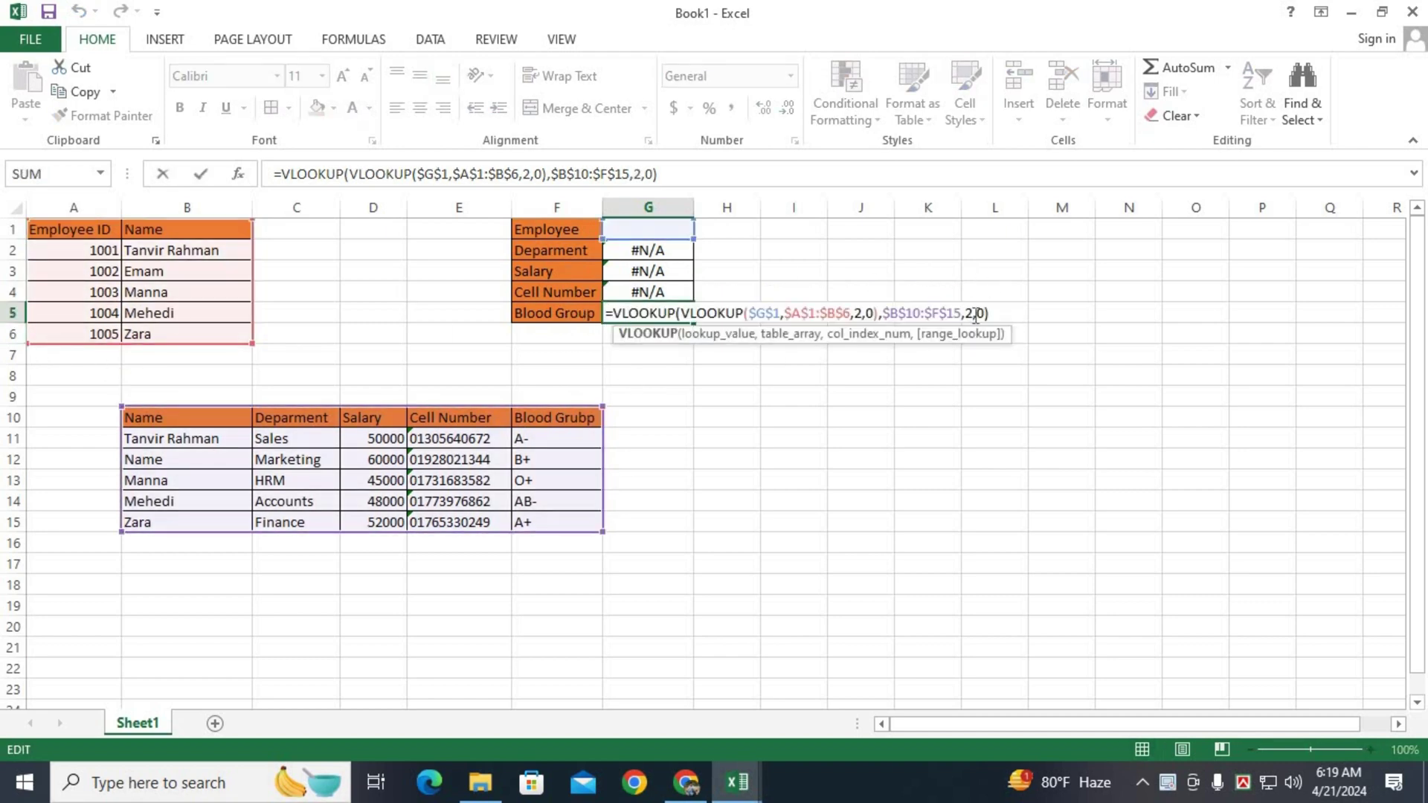
{"action": "left_click", "coordinate": [975, 314]}
{"action": "key", "text": "BackSpace"}
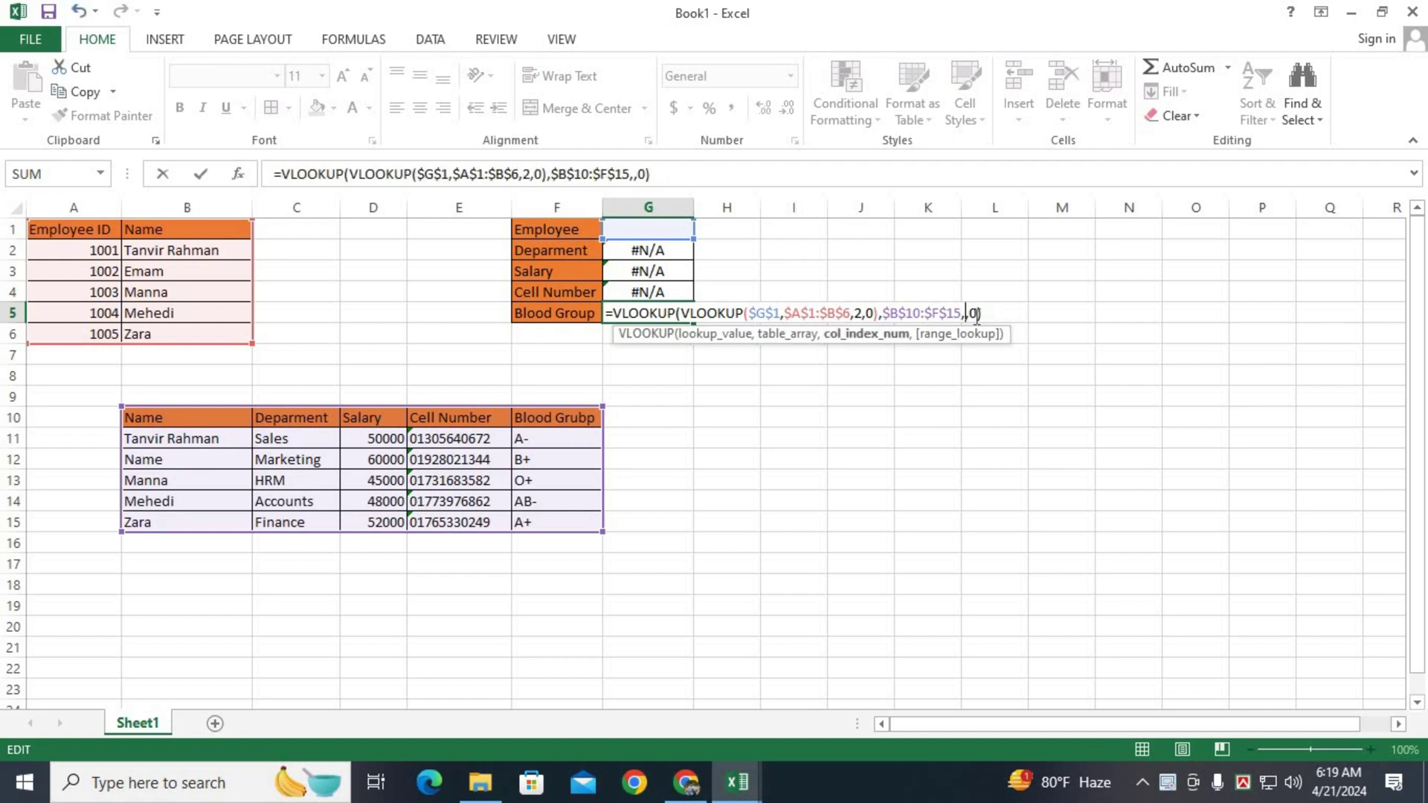
{"action": "type", "text": "5"}
{"action": "key", "text": "Return"}
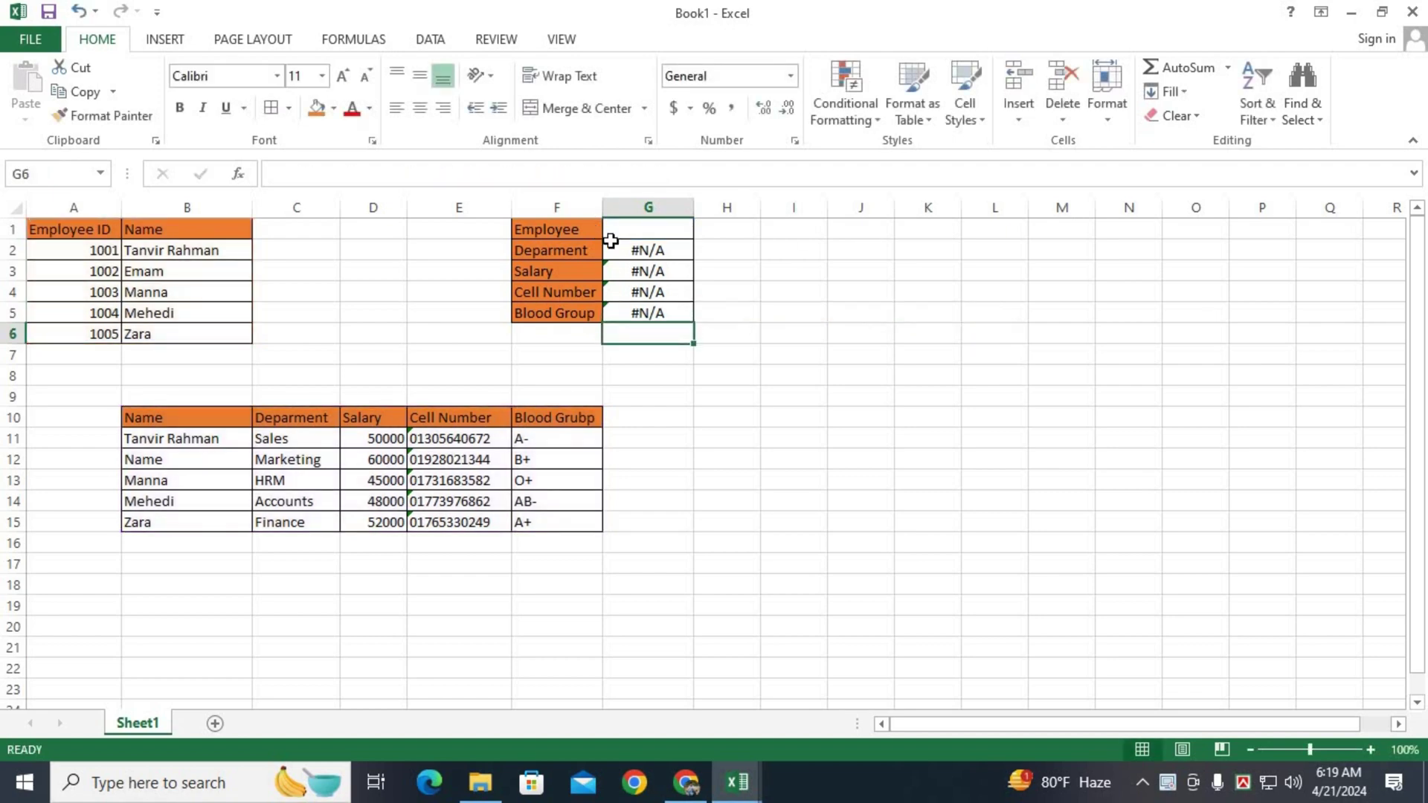
Enter employee ID 1001 in G1 to run the lookups.
{"action": "left_click", "coordinate": [625, 235]}
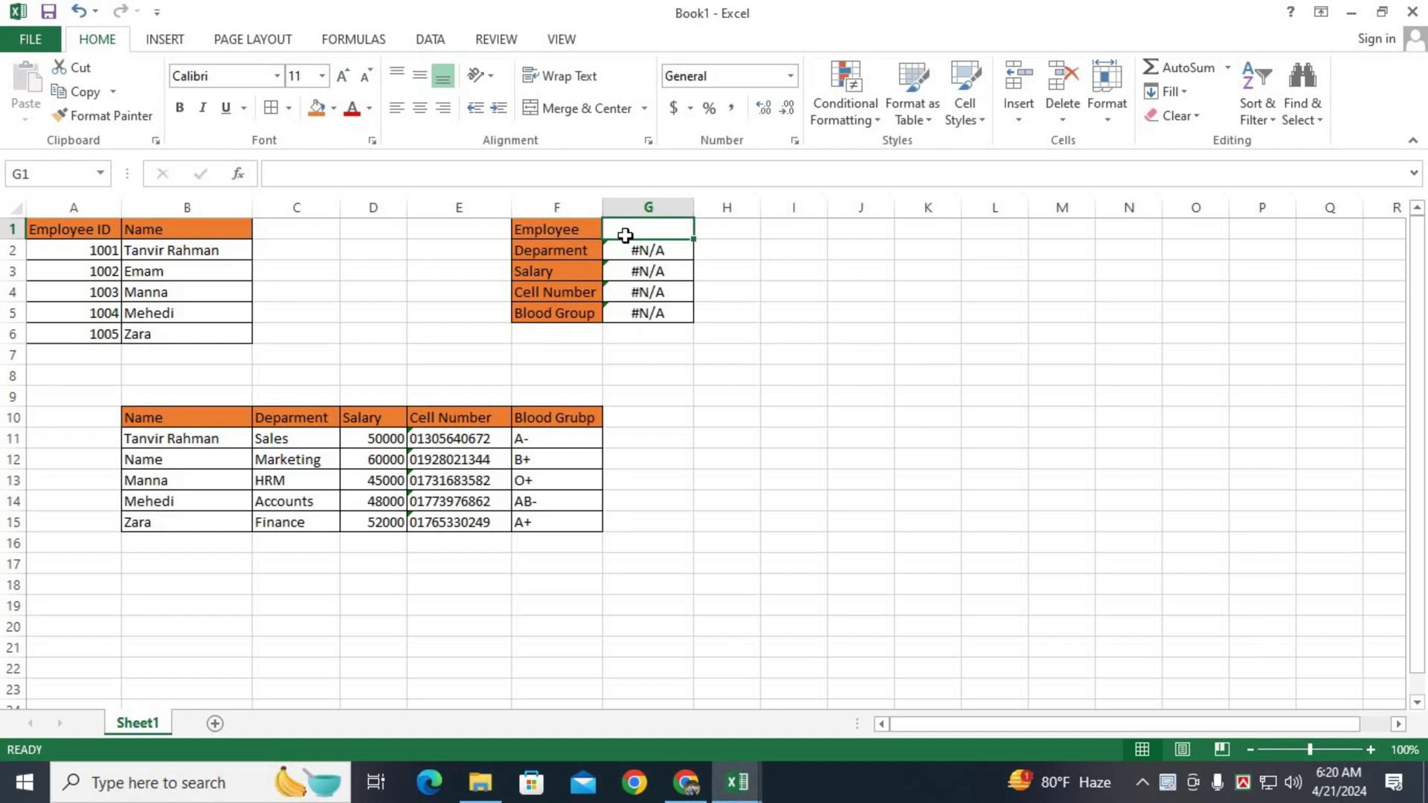
{"action": "type", "text": "10"}
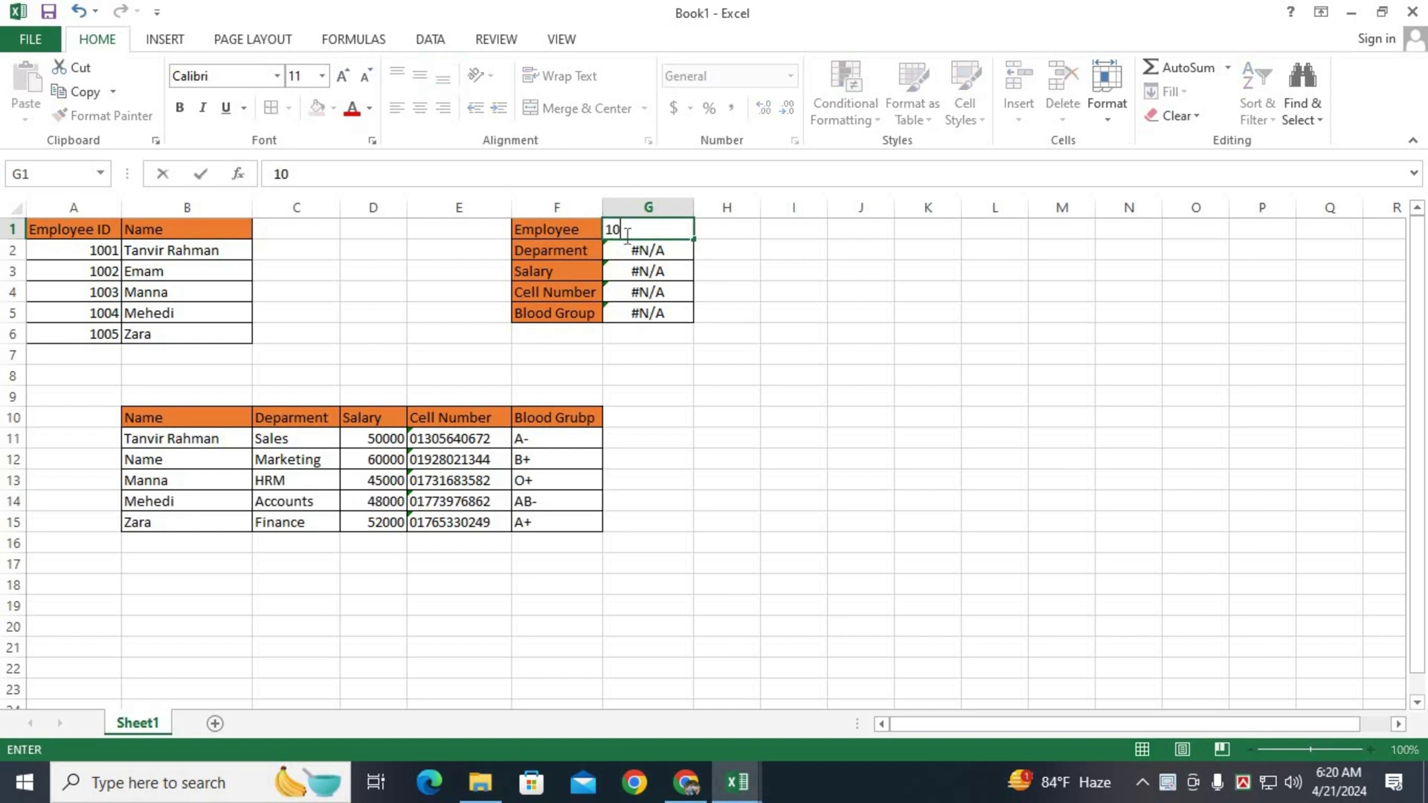
{"action": "type", "text": "01"}
{"action": "key", "text": "Return"}
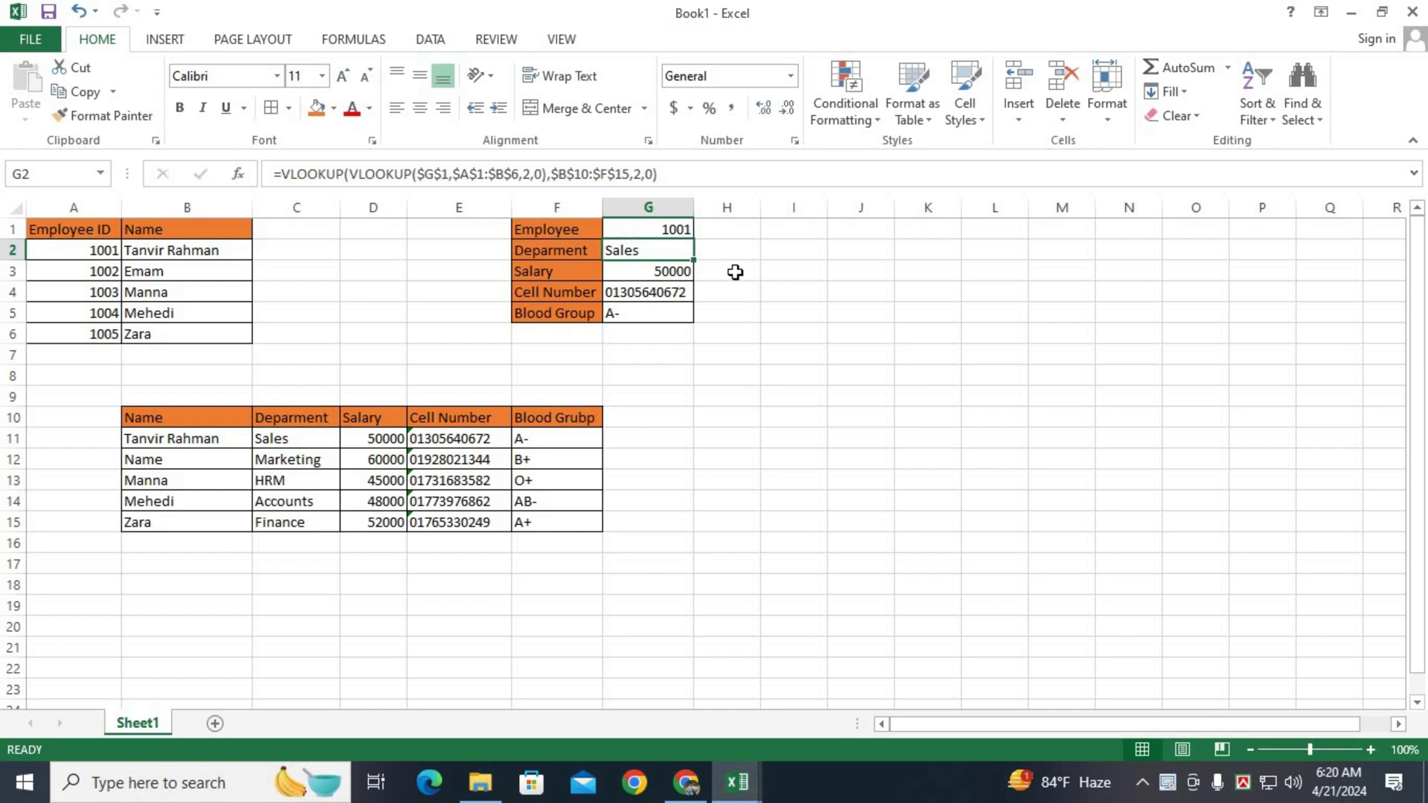
Change G1 to ID 1005, returning Finance, 52000 and A+.
{"action": "left_click", "coordinate": [688, 234]}
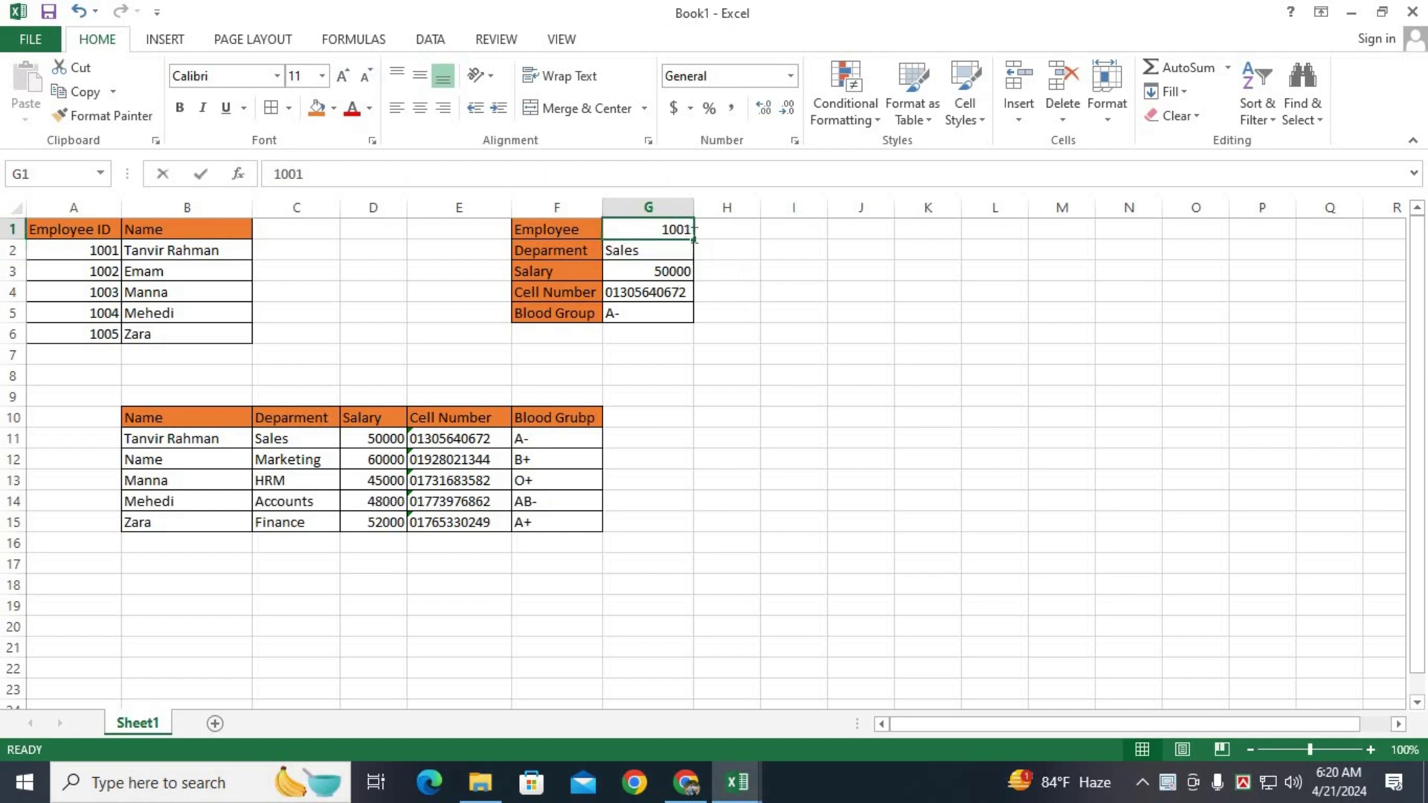
{"action": "double_click", "coordinate": [690, 234]}
{"action": "key", "text": "BackSpace"}
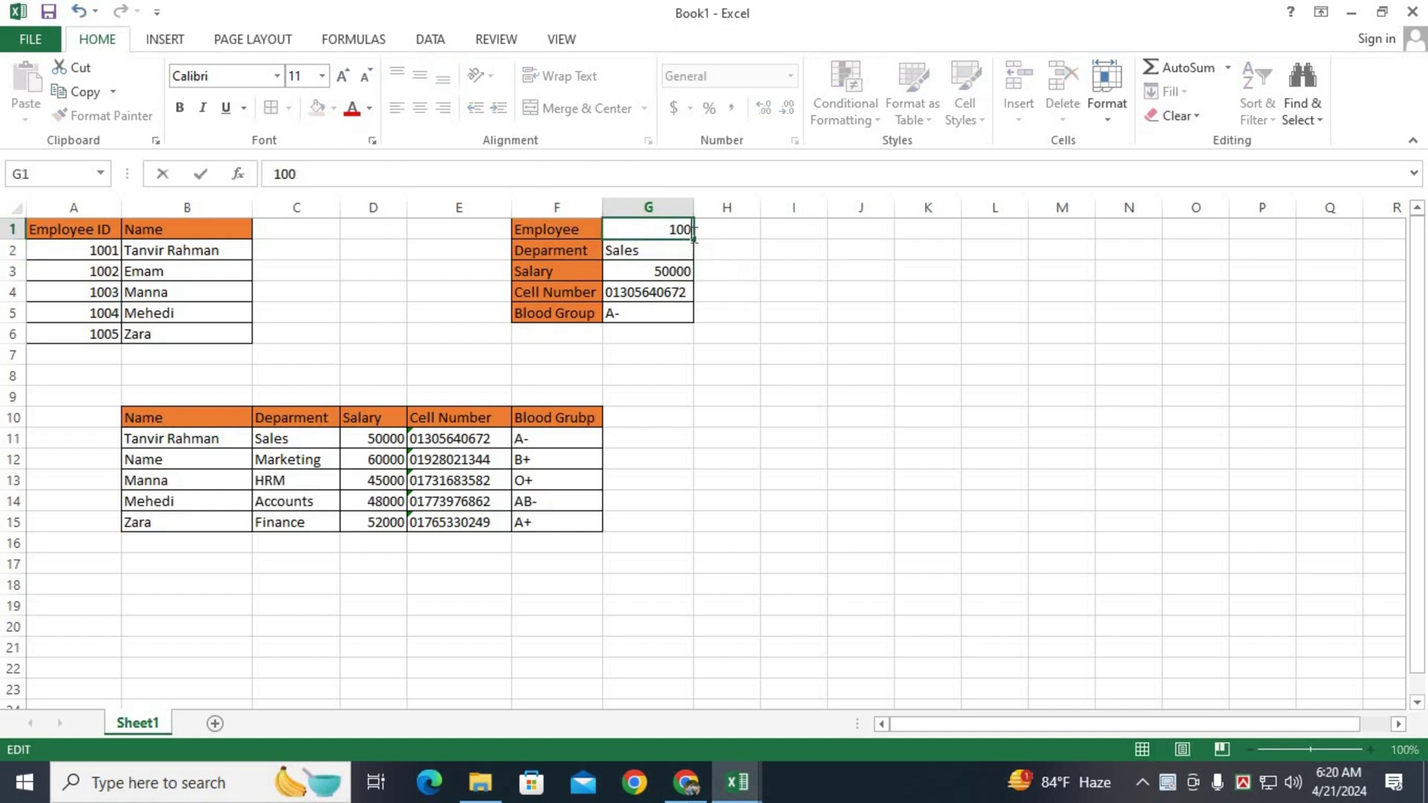
{"action": "type", "text": "5"}
{"action": "key", "text": "Return"}
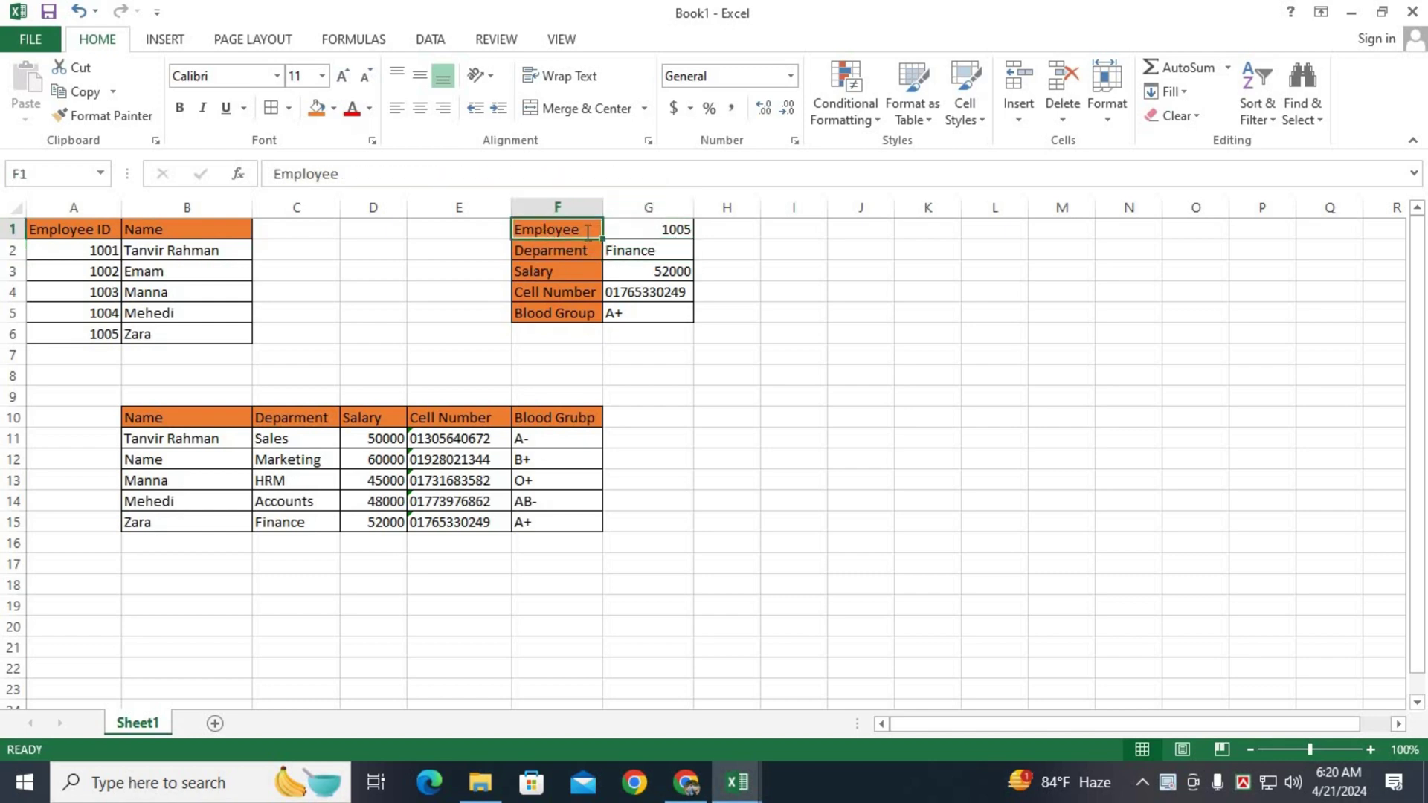
Change the F1 label to Employee ID.
{"action": "double_click", "coordinate": [586, 232]}
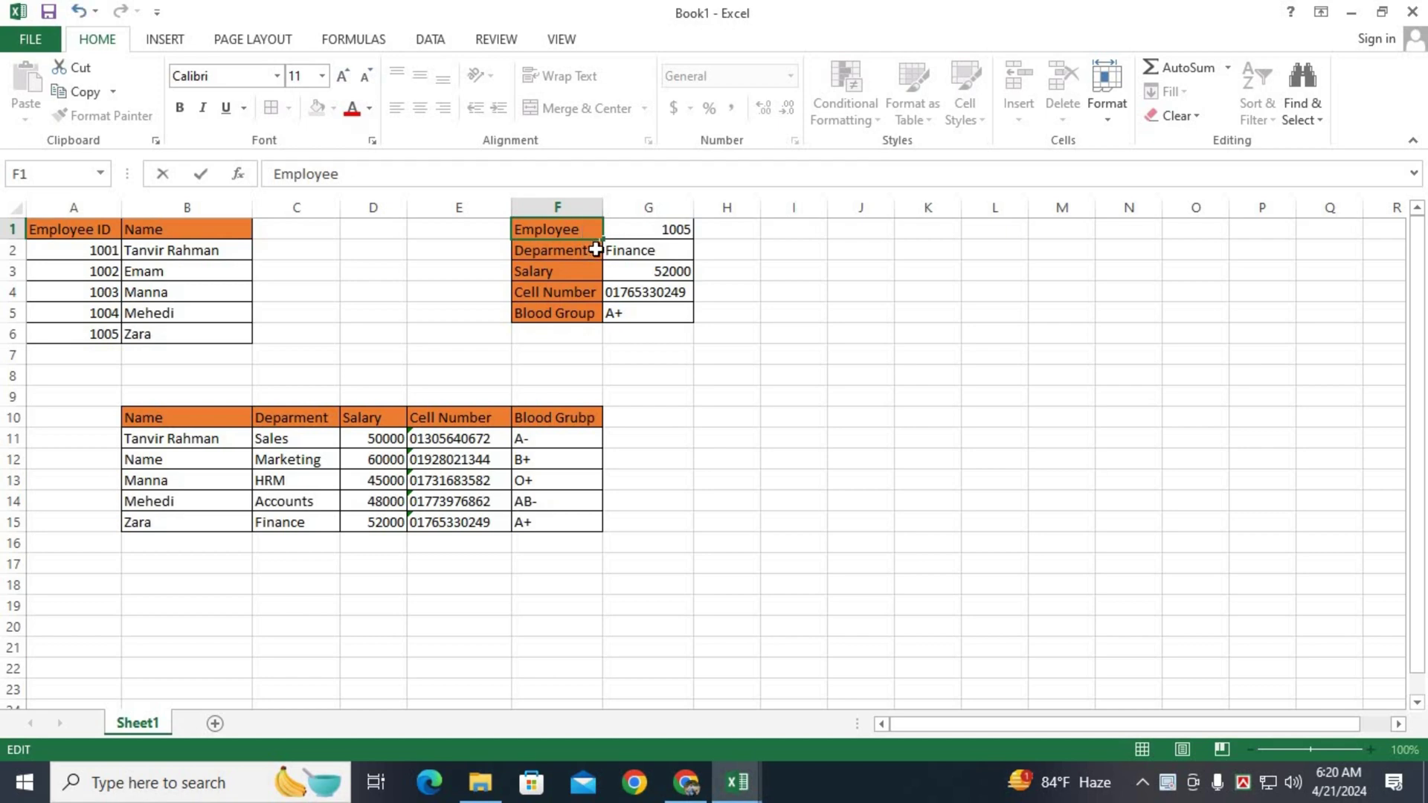
{"action": "key", "text": "BackSpace"}
{"action": "type", "text": "ID"}
{"action": "left_click", "coordinate": [654, 269]}
{"action": "left_click", "coordinate": [659, 253]}
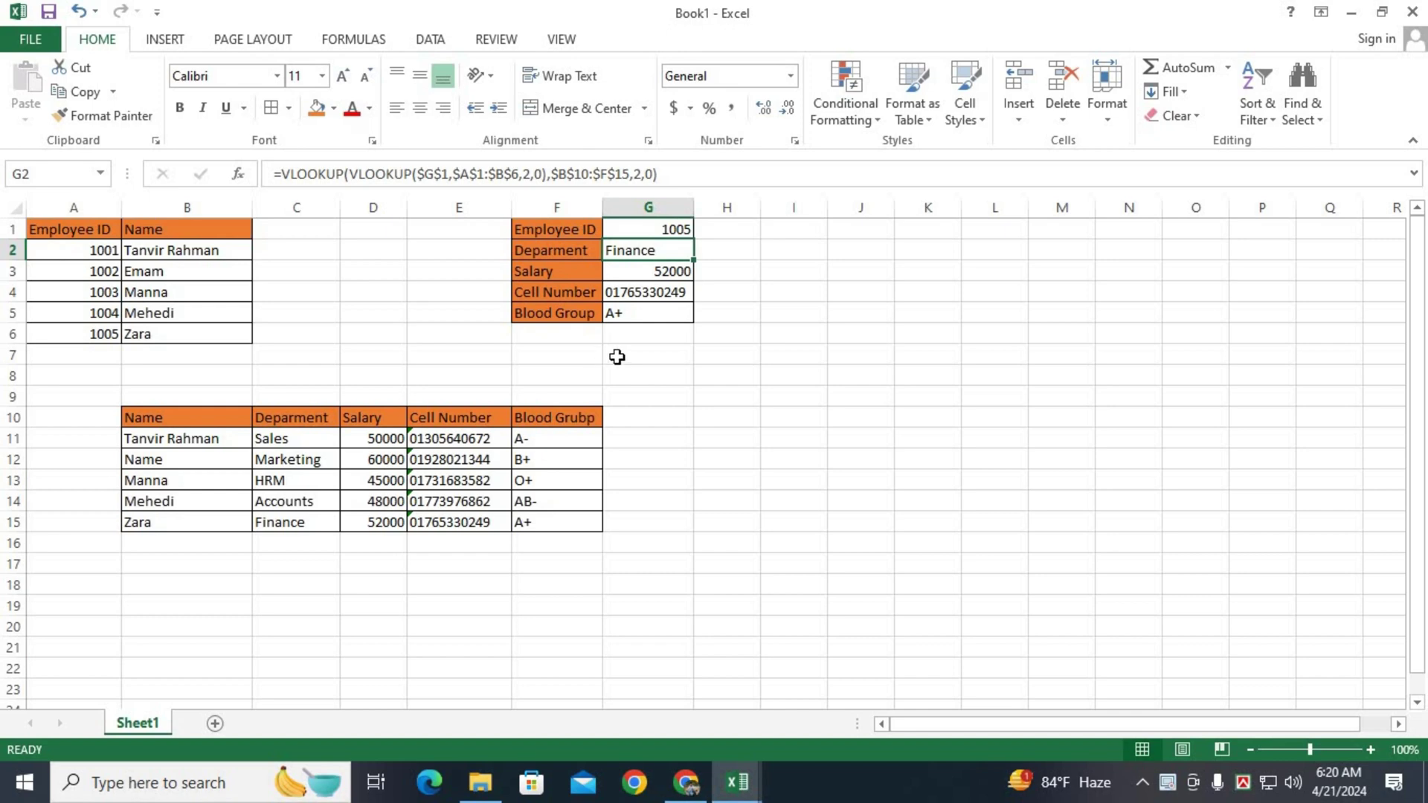
Change G1 to ID 1004, returning Accounts, 48000 and AB-.
{"action": "left_click", "coordinate": [687, 231]}
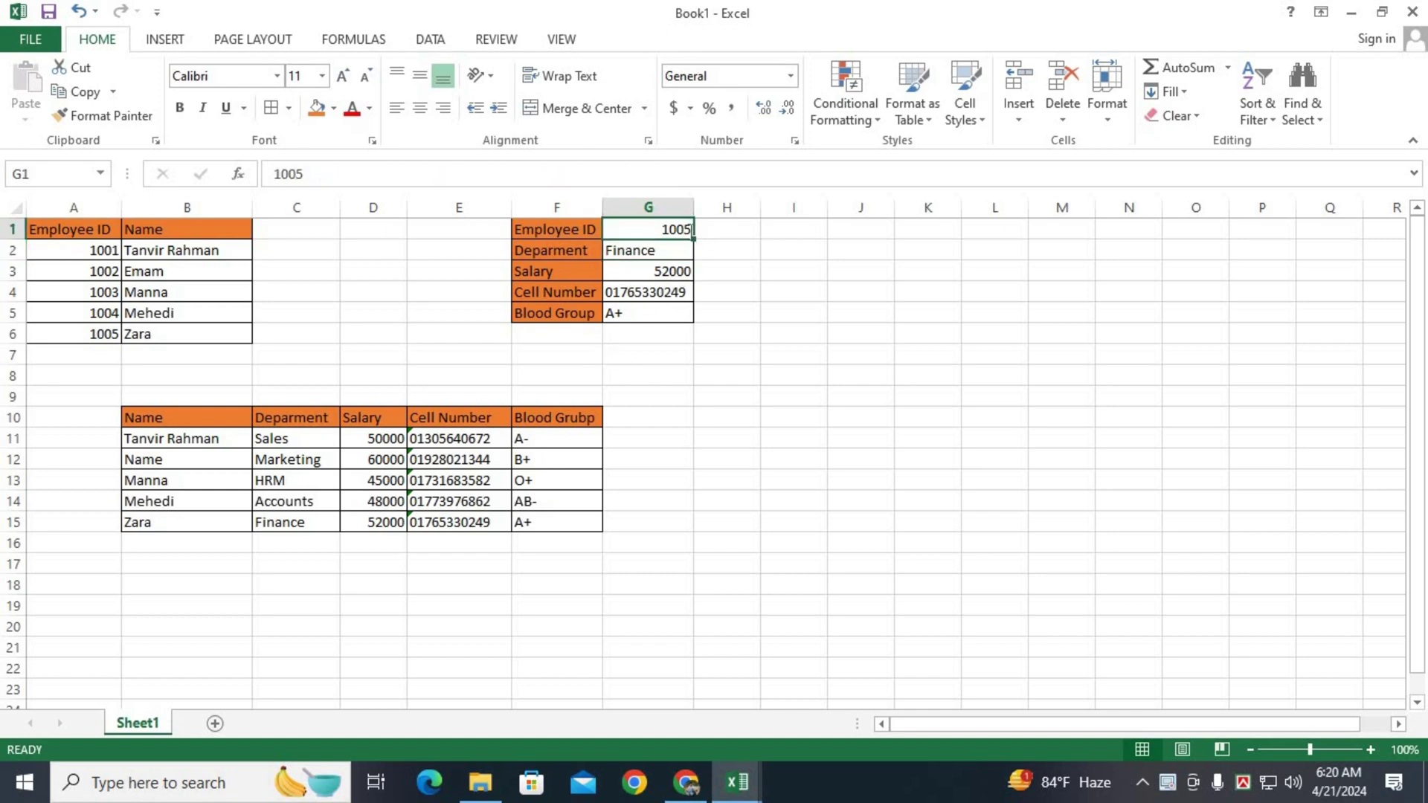
{"action": "double_click", "coordinate": [687, 231]}
{"action": "key", "text": "BackSpace"}
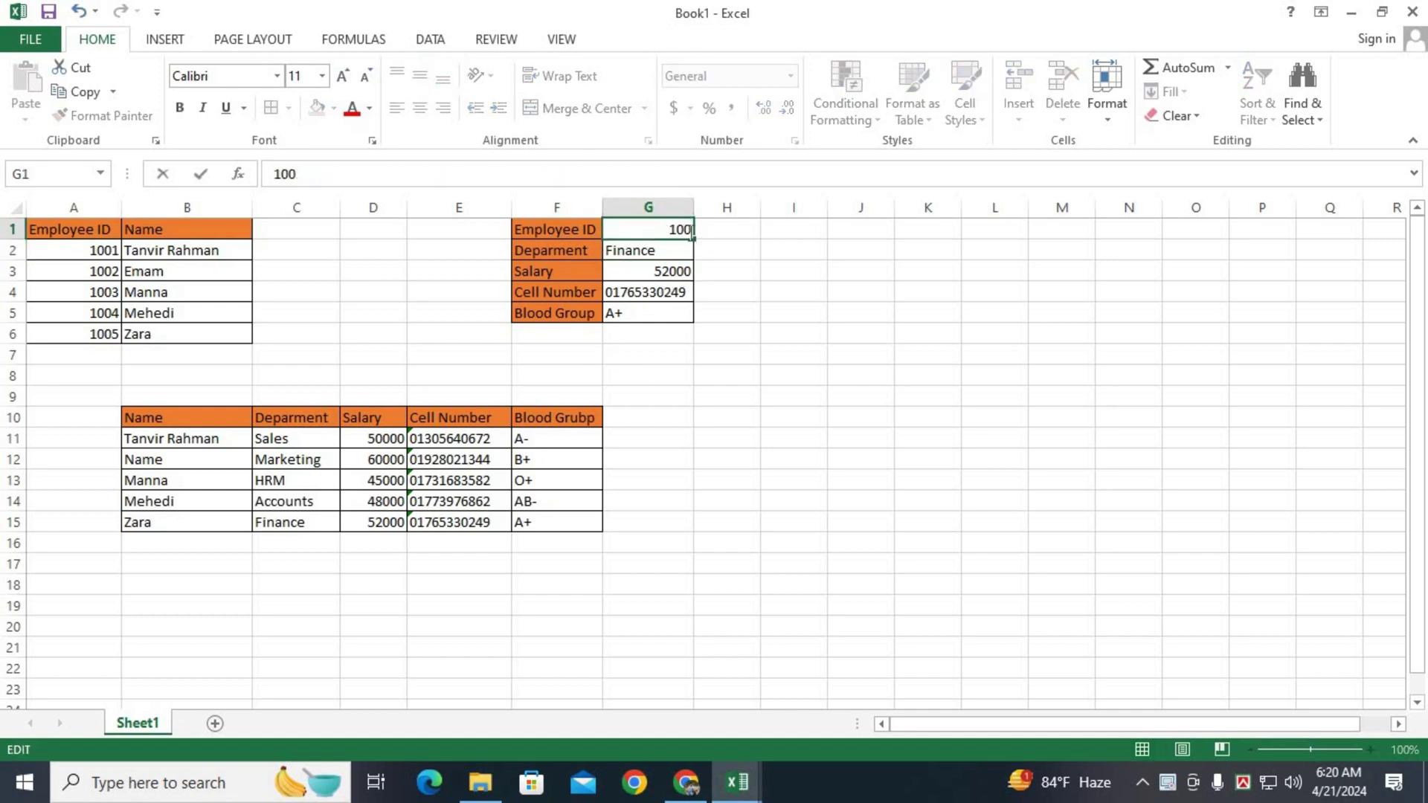
{"action": "type", "text": "4"}
{"action": "key", "text": "Return"}
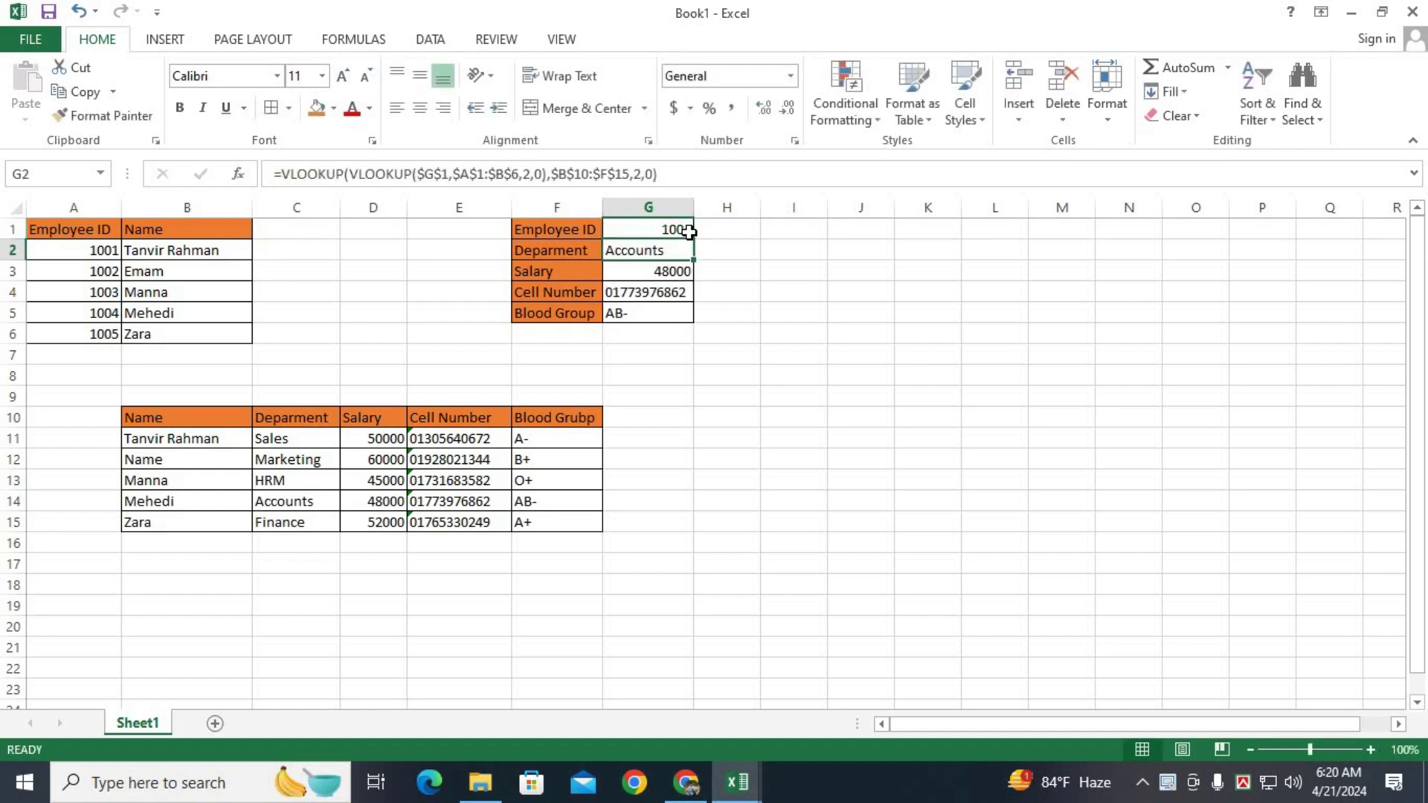